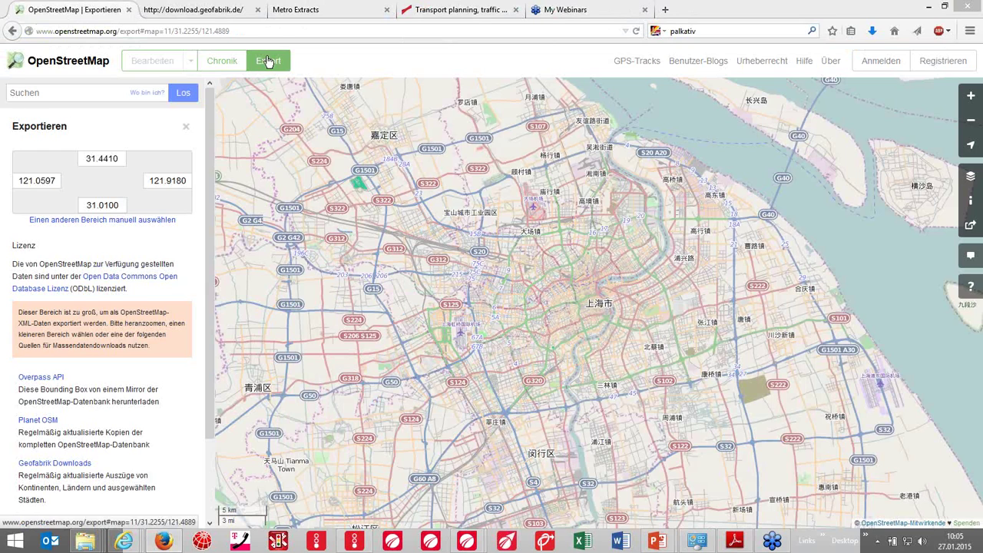
Step: Browse Geofabrik's OpenStreetMap downloads for Asia and China, and examine the Shanghai extract on Metro Extracts
{"action": "left_click", "coordinate": [201, 11]}
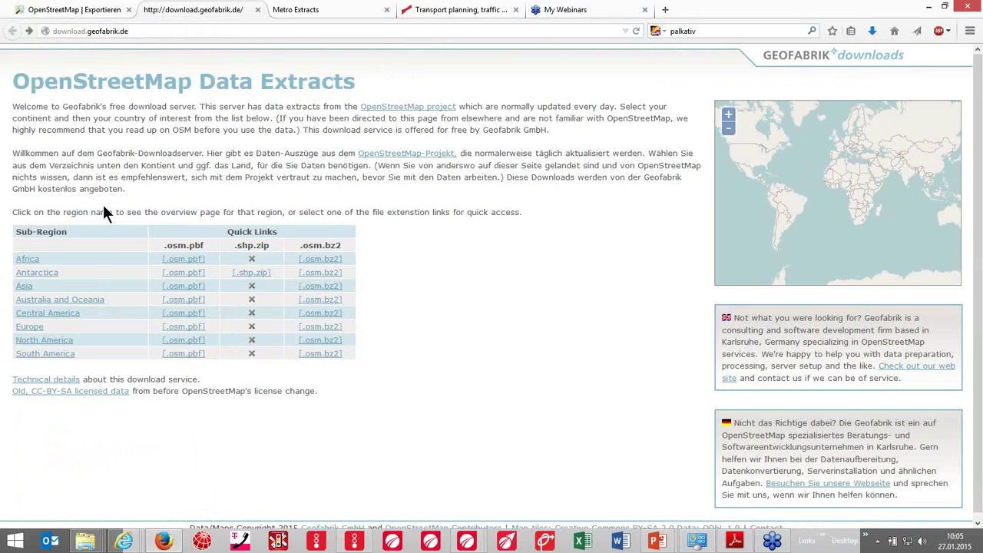
{"action": "left_click", "coordinate": [25, 289]}
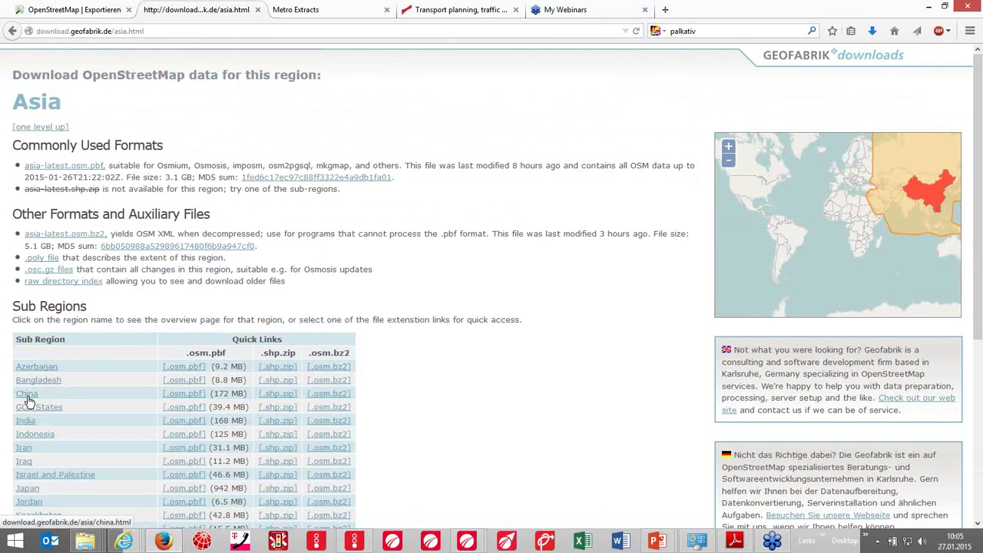
{"action": "left_click", "coordinate": [26, 395]}
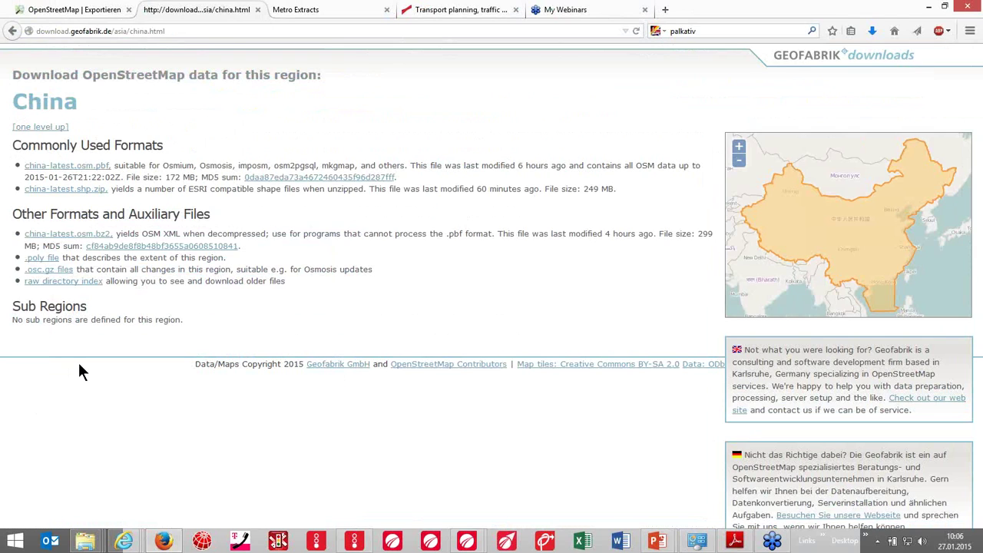
{"action": "left_click", "coordinate": [325, 16]}
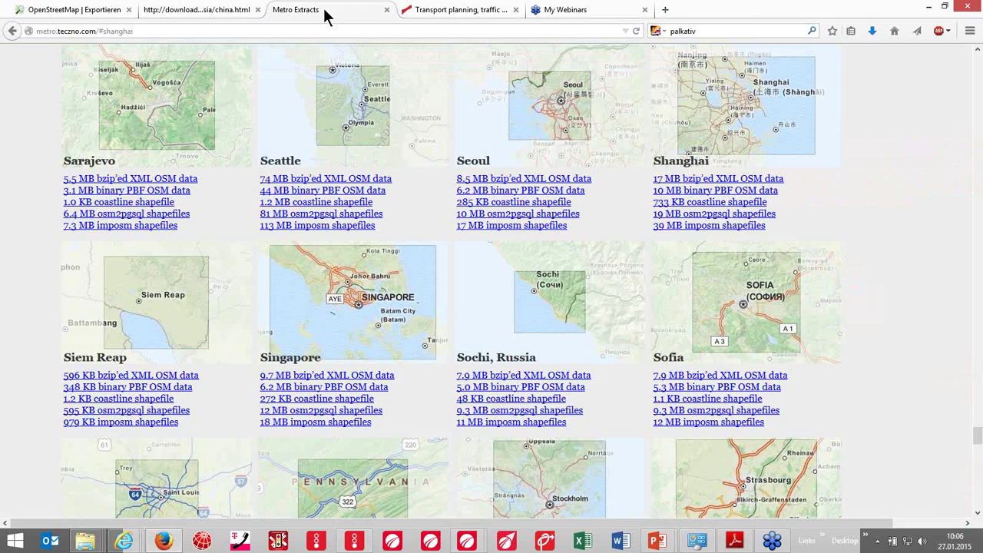
{"action": "double_click", "coordinate": [655, 161]}
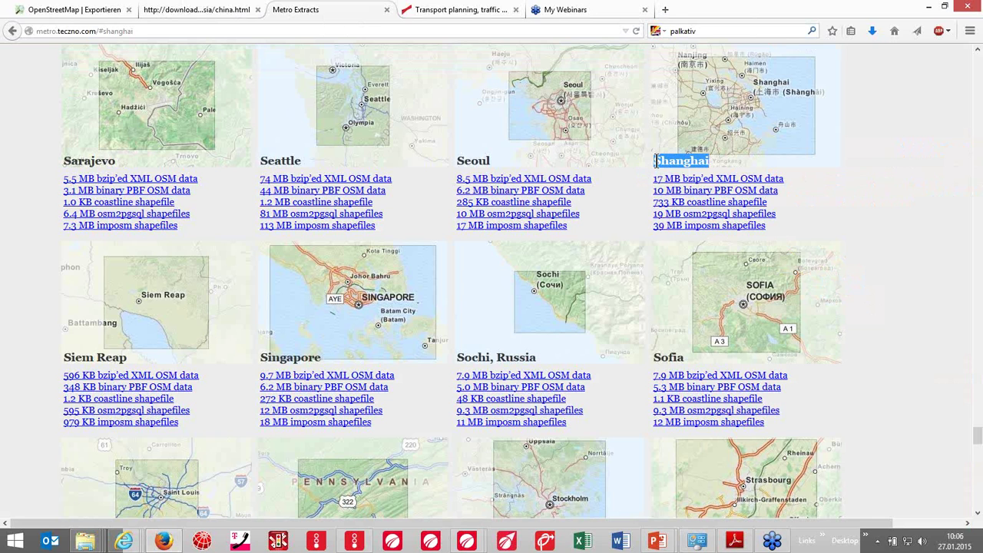
Step: Switch to the first open PTV Visum window with the empty network editor
{"action": "left_click", "coordinate": [469, 543]}
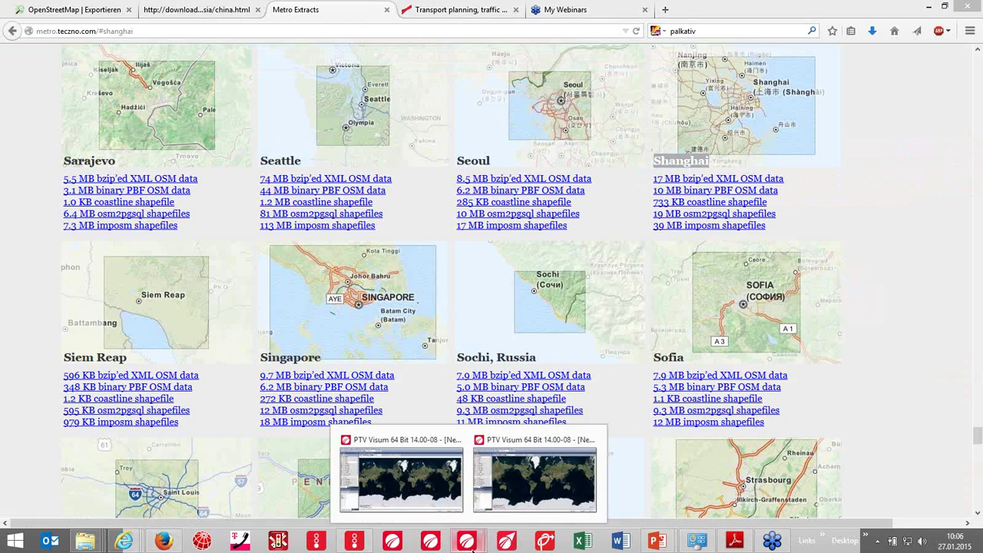
{"action": "left_click", "coordinate": [406, 474]}
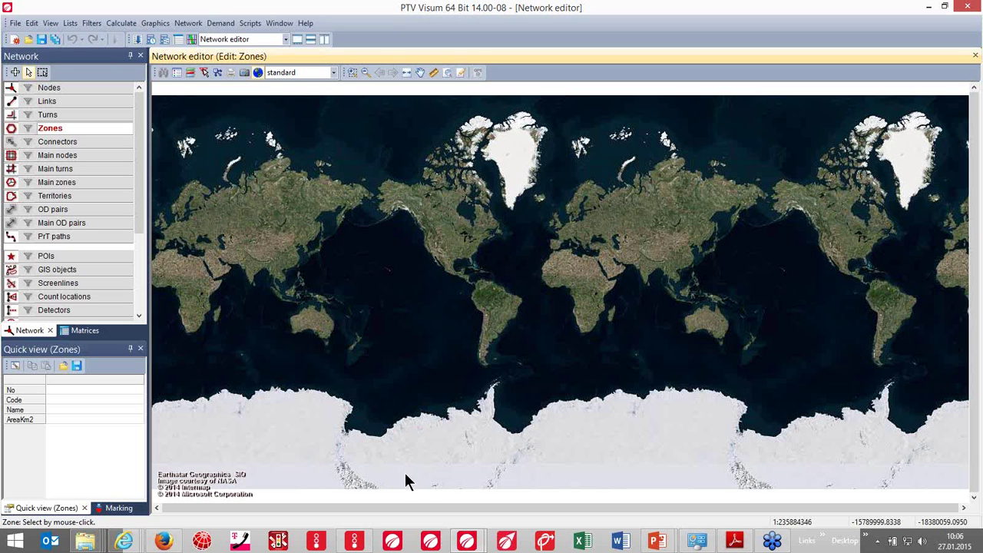
{"action": "left_click", "coordinate": [14, 23]}
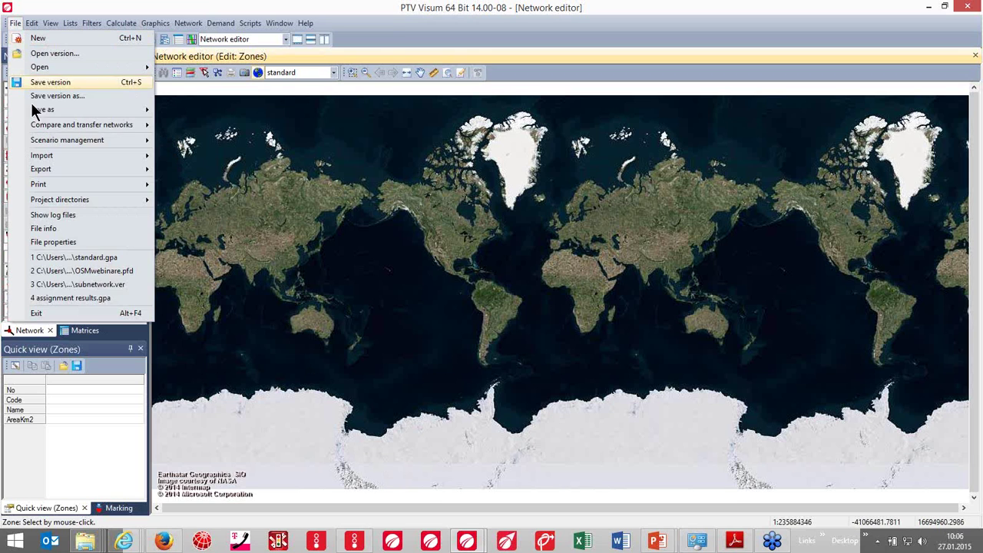
{"action": "mouse_move", "coordinate": [43, 156]}
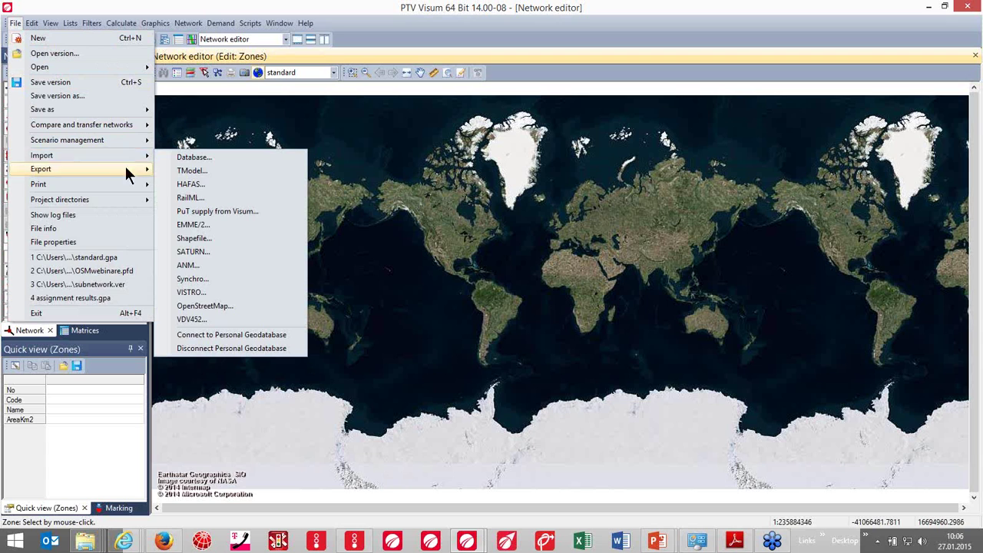
{"action": "left_click", "coordinate": [241, 307]}
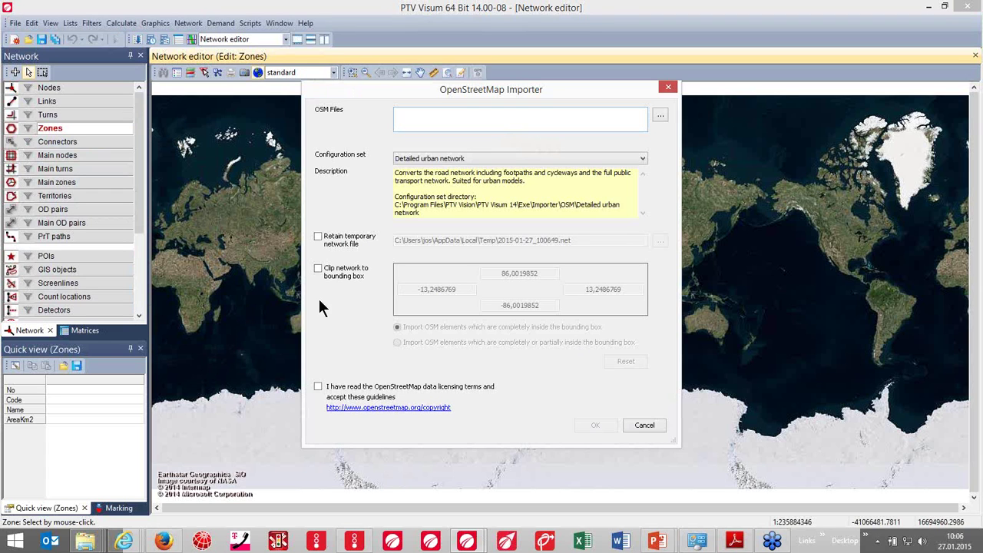
{"action": "left_click", "coordinate": [317, 271]}
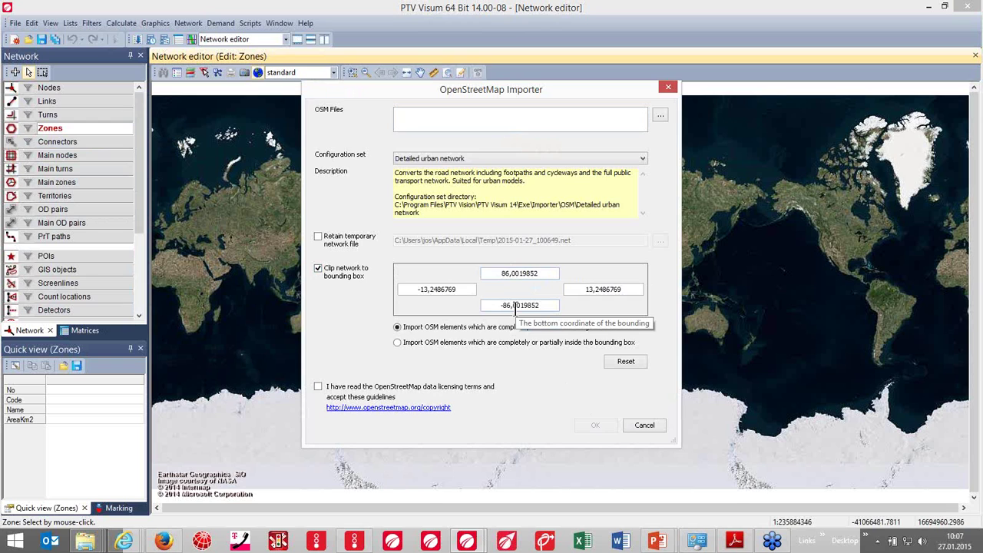
{"action": "left_click", "coordinate": [627, 423]}
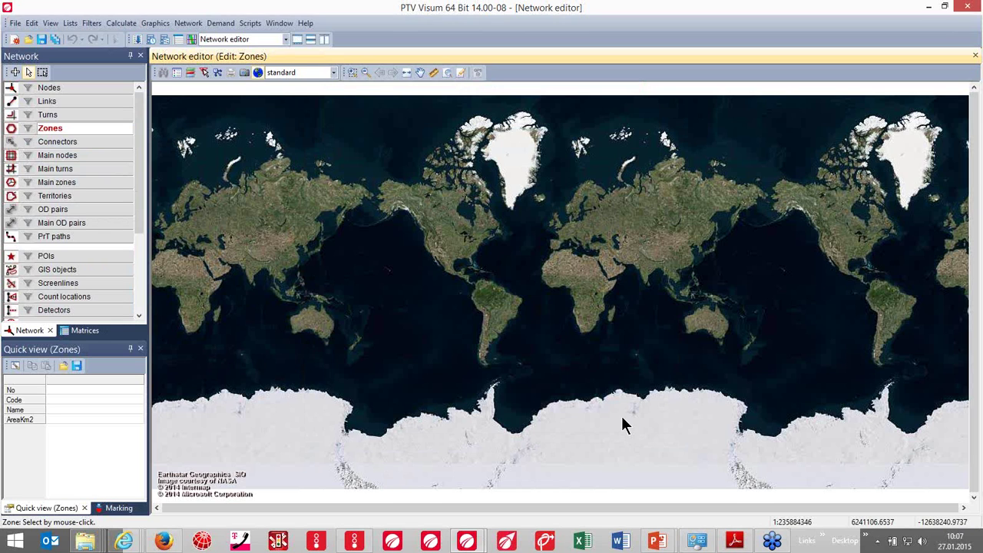
Step: Set the network editor's background map service to OpenStreetMap (Mapnik), shown in grey scale at 100 % intensity
{"action": "key", "text": "ctrl+g"}
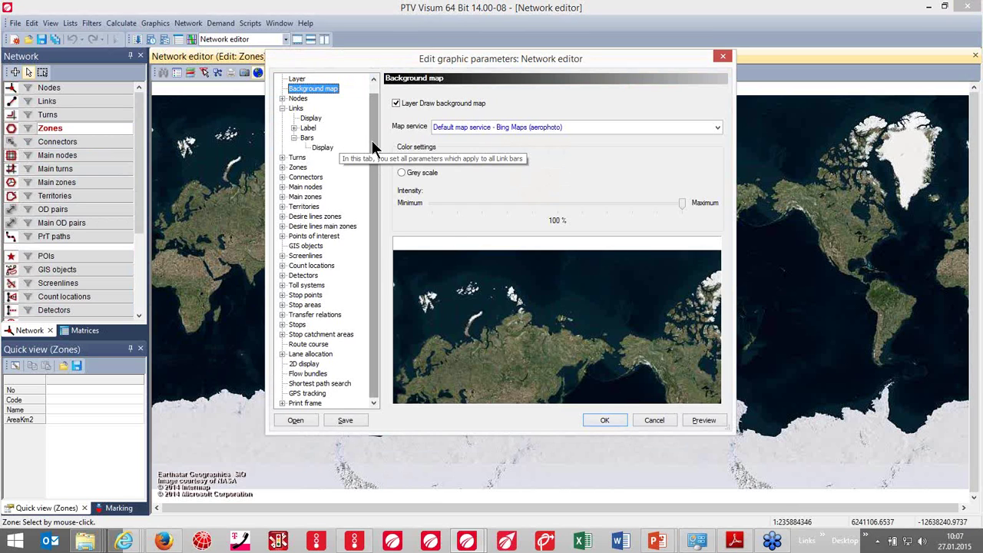
{"action": "left_click", "coordinate": [489, 129]}
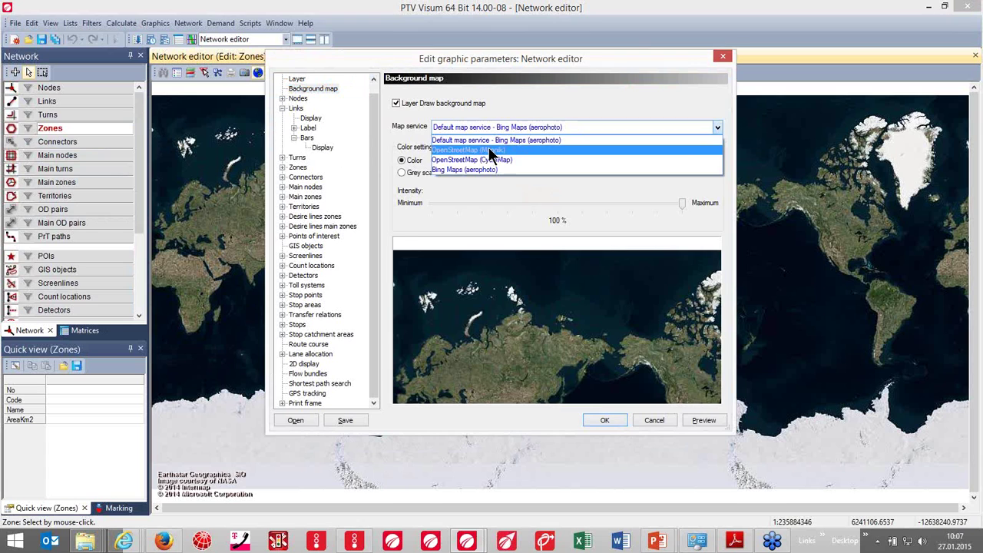
{"action": "left_click", "coordinate": [490, 150]}
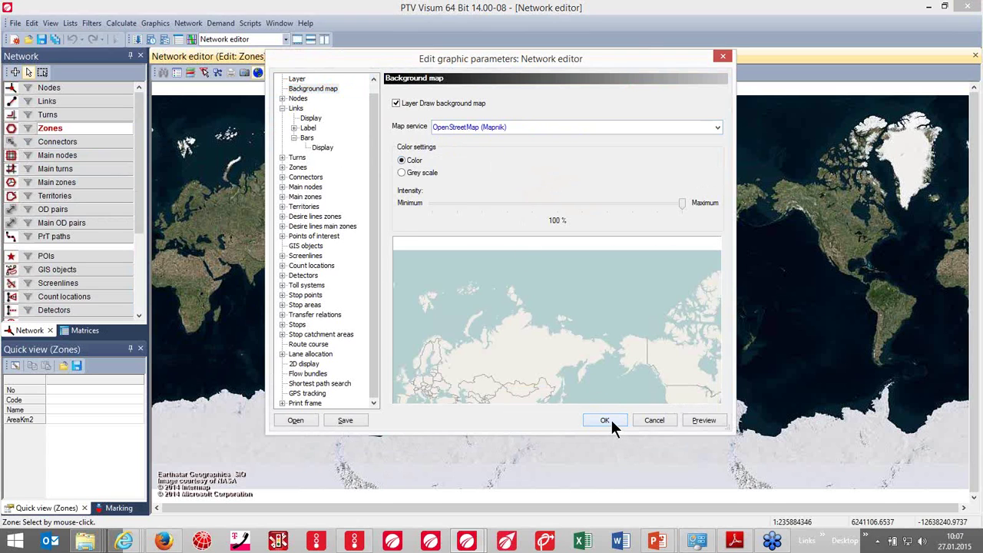
{"action": "left_click", "coordinate": [408, 171]}
{"action": "left_click_drag", "start_coordinate": [677, 202], "coordinate": [704, 203]}
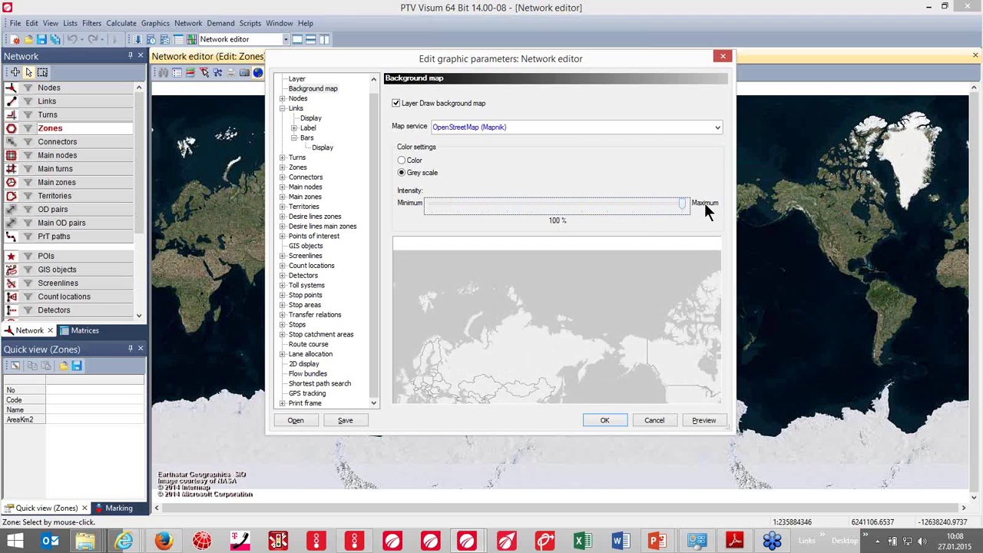
{"action": "left_click", "coordinate": [601, 421]}
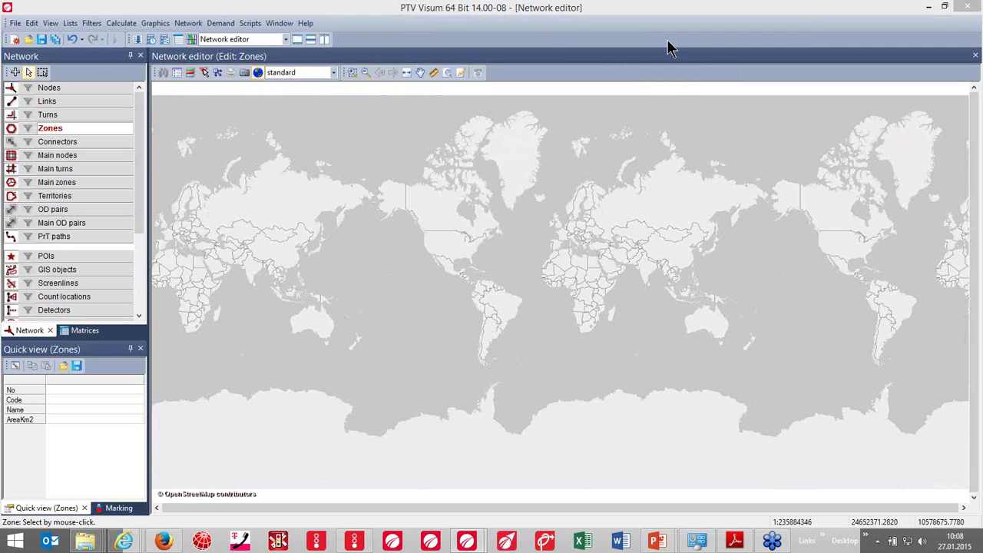
Step: Zoom the network editor from the world map into Shanghai's city centre to frame the area for the import
{"action": "left_click", "coordinate": [352, 73]}
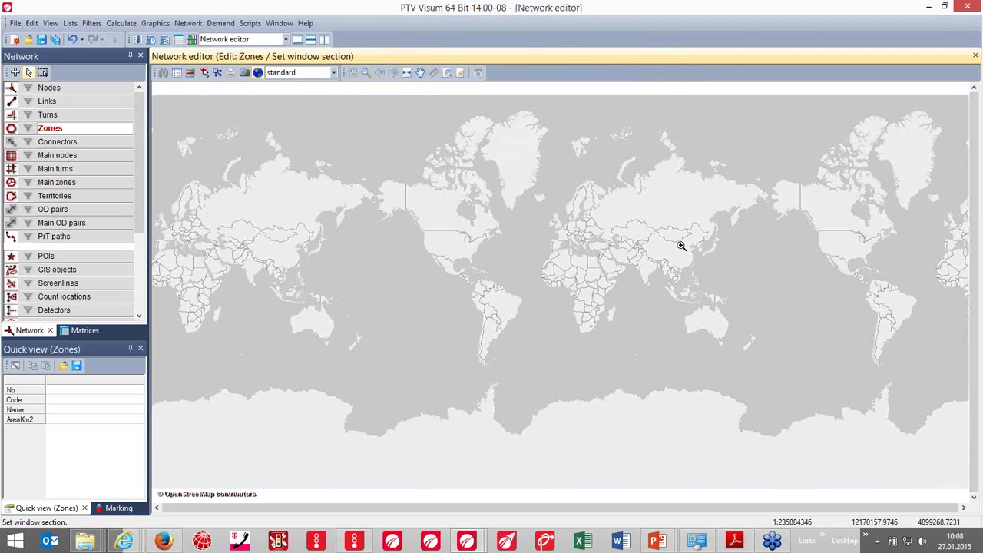
{"action": "left_click_drag", "start_coordinate": [681, 245], "coordinate": [703, 282]}
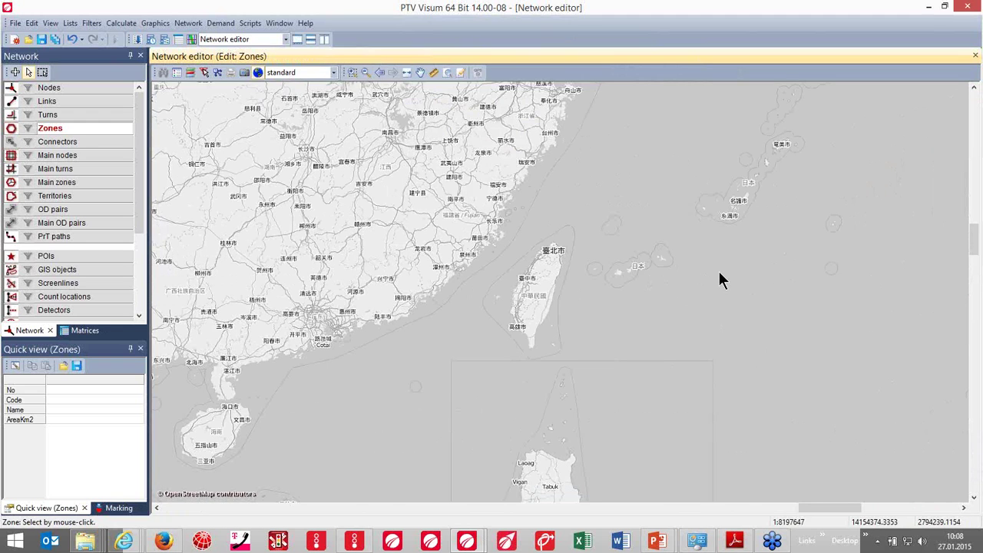
{"action": "left_click_drag", "start_coordinate": [630, 230], "coordinate": [620, 343]}
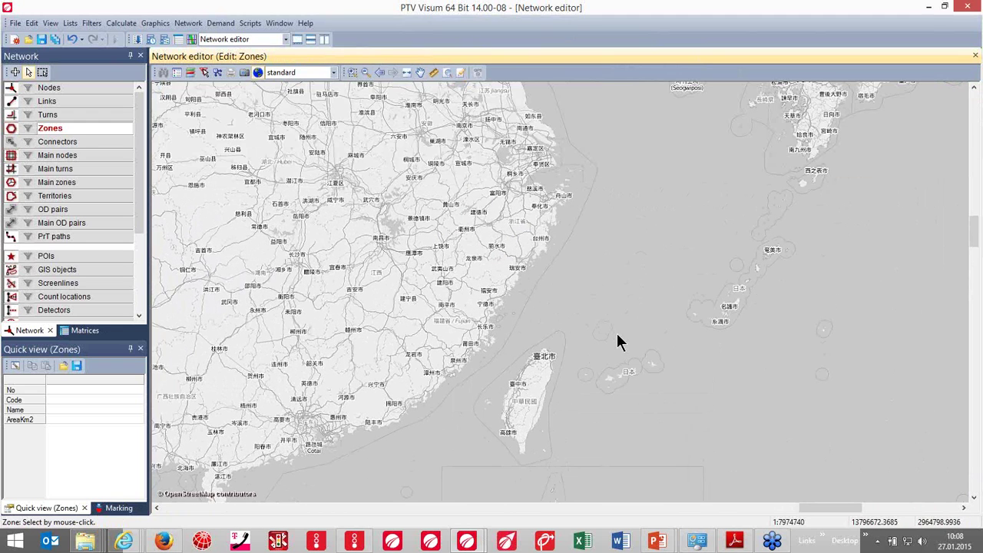
{"action": "left_click", "coordinate": [354, 72]}
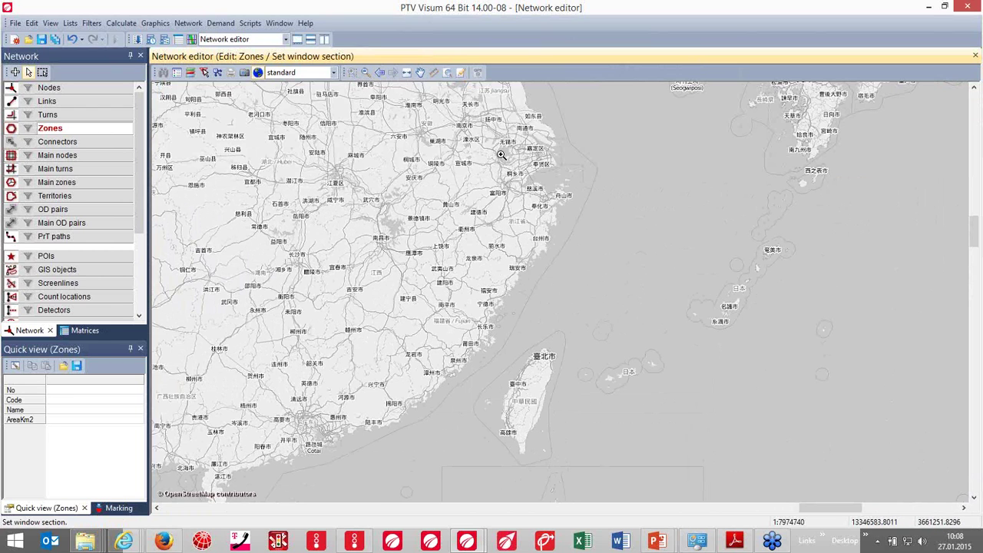
{"action": "left_click_drag", "start_coordinate": [504, 140], "coordinate": [578, 194]}
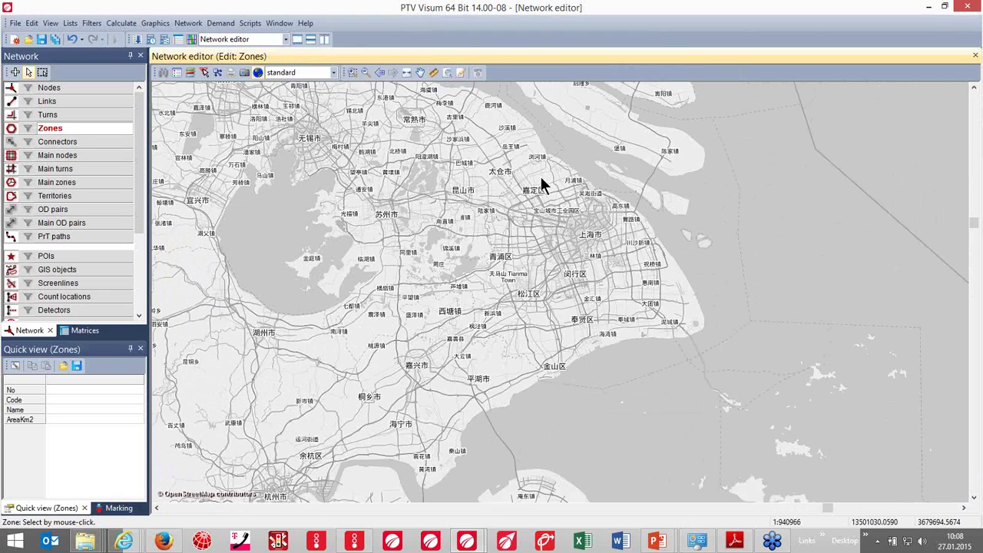
{"action": "left_click", "coordinate": [353, 74]}
{"action": "left_click_drag", "start_coordinate": [544, 198], "coordinate": [625, 246]}
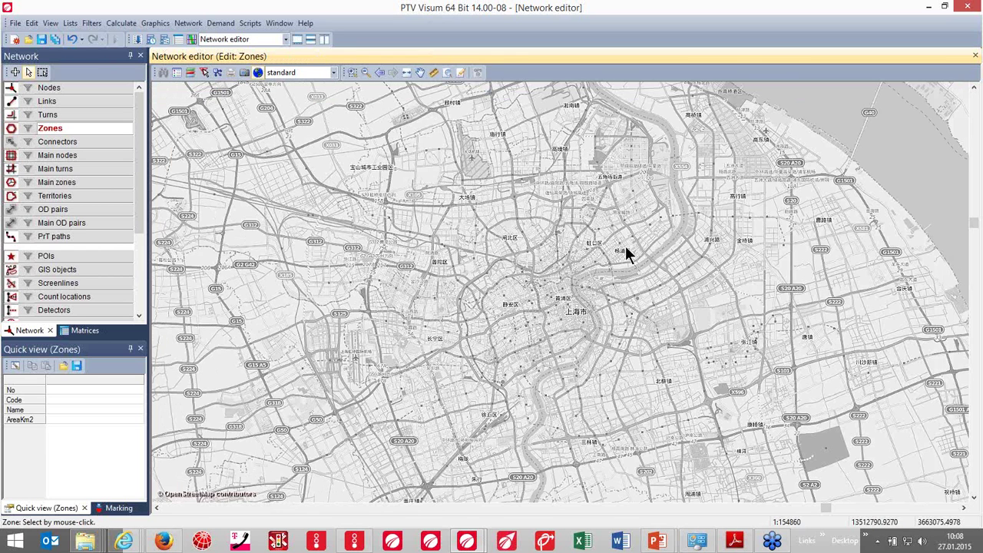
{"action": "left_click", "coordinate": [355, 73]}
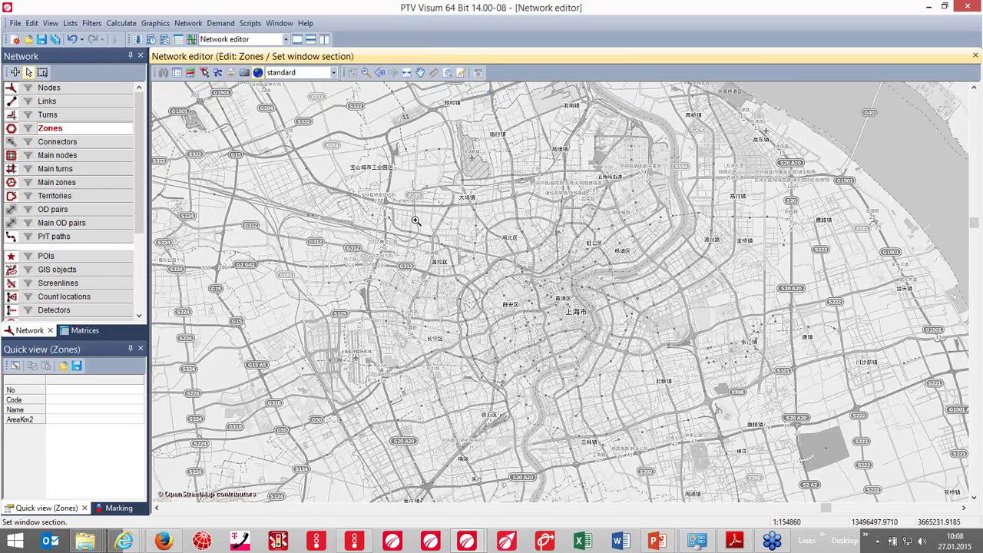
{"action": "left_click_drag", "start_coordinate": [393, 229], "coordinate": [664, 395]}
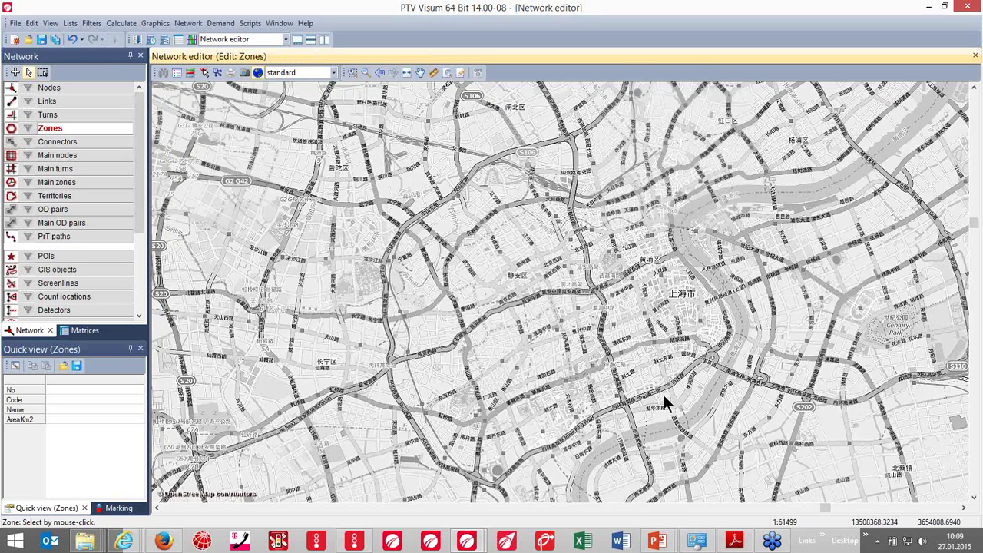
{"action": "left_click", "coordinate": [420, 72]}
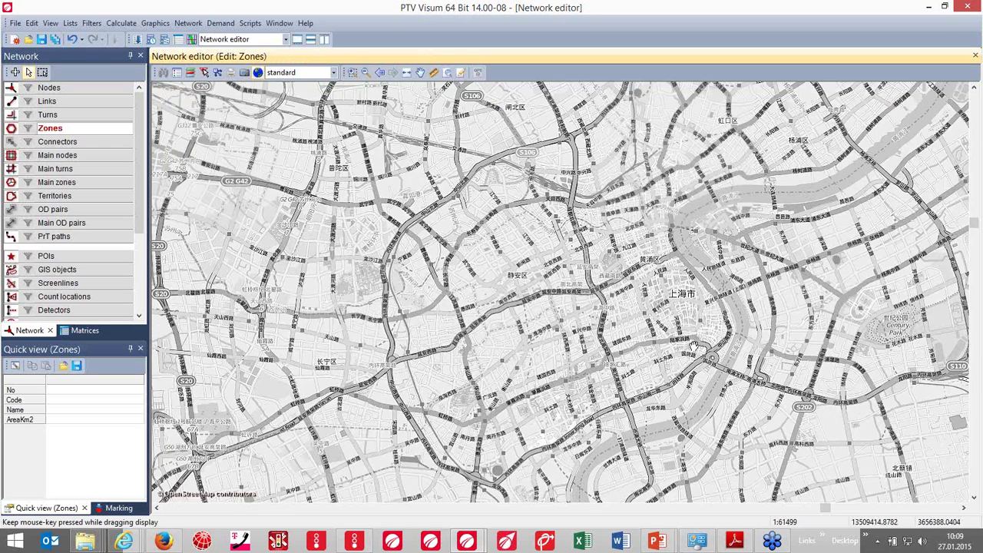
{"action": "left_click_drag", "start_coordinate": [475, 83], "coordinate": [456, 77]}
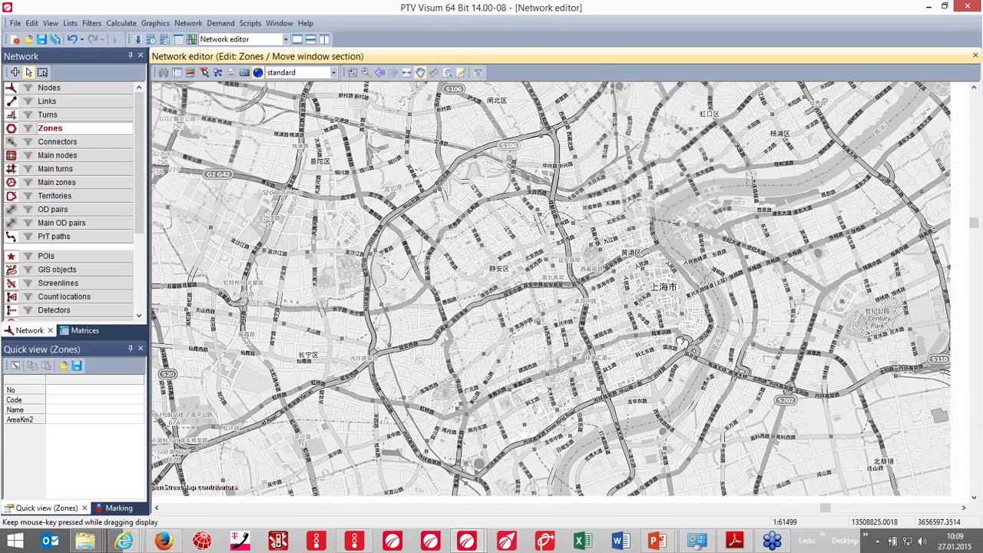
{"action": "left_click", "coordinate": [352, 72]}
{"action": "left_click_drag", "start_coordinate": [242, 115], "coordinate": [894, 476]}
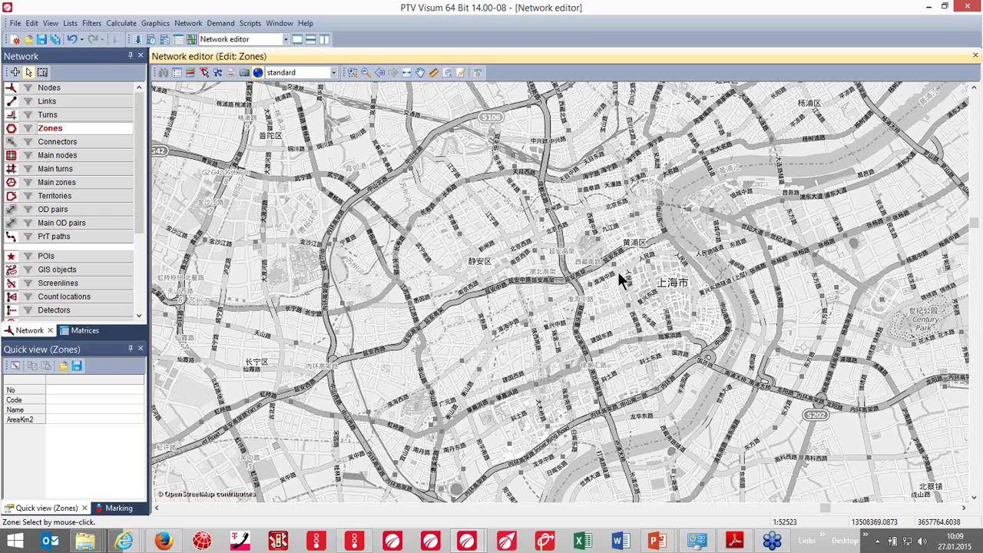
Step: Start an OpenStreetMap import and choose shanghai.osm.bz2 from the Files folder as the source file
{"action": "left_click", "coordinate": [16, 24]}
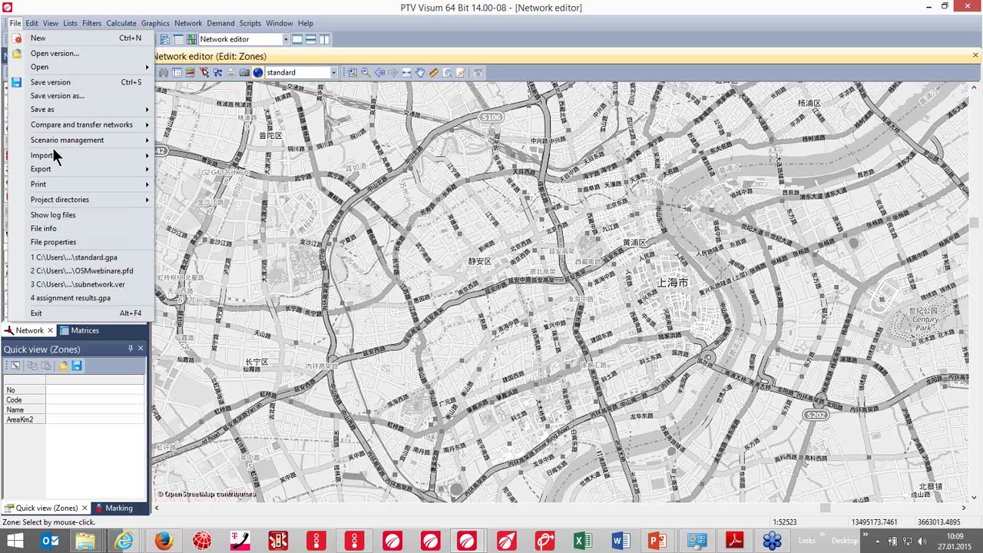
{"action": "mouse_move", "coordinate": [54, 153]}
{"action": "left_click", "coordinate": [233, 307]}
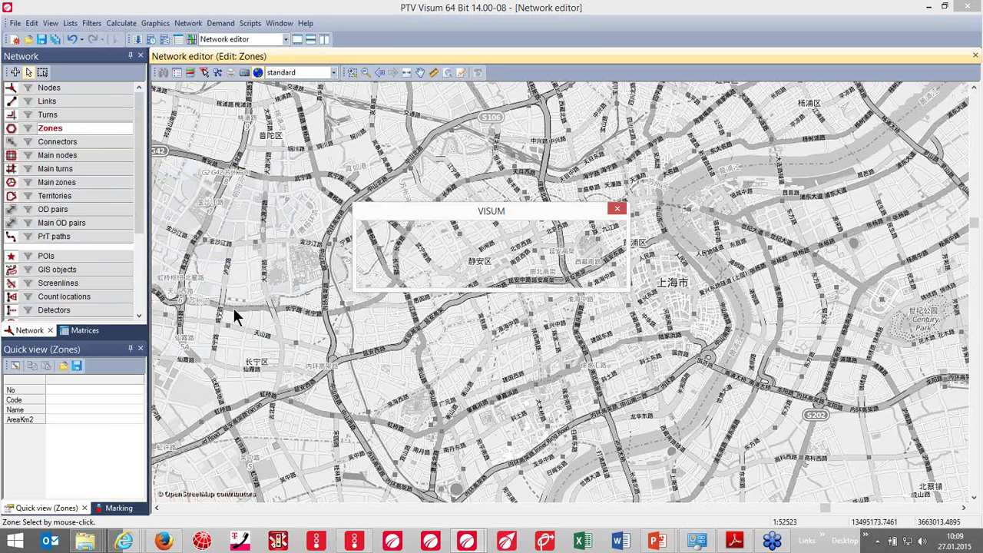
{"action": "left_click", "coordinate": [445, 279]}
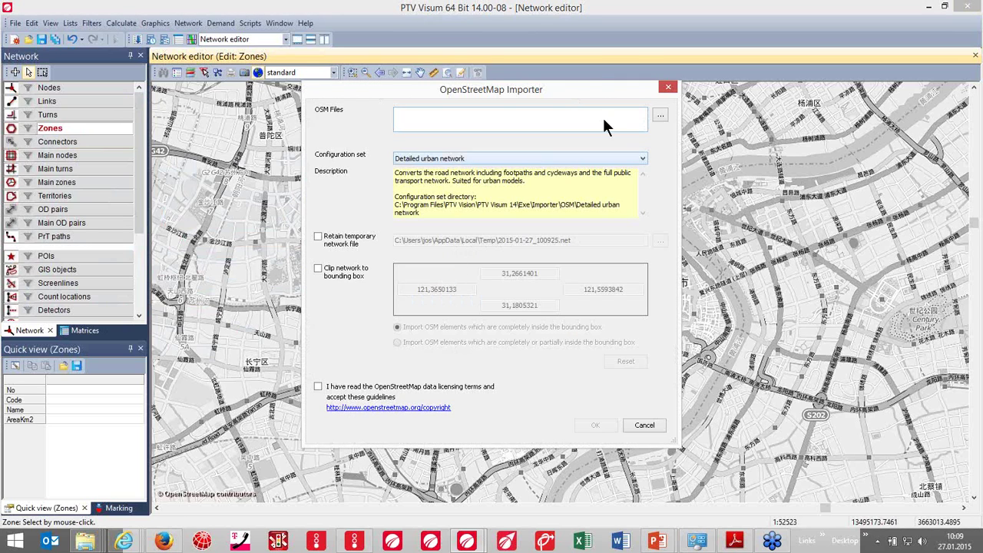
{"action": "left_click", "coordinate": [660, 119]}
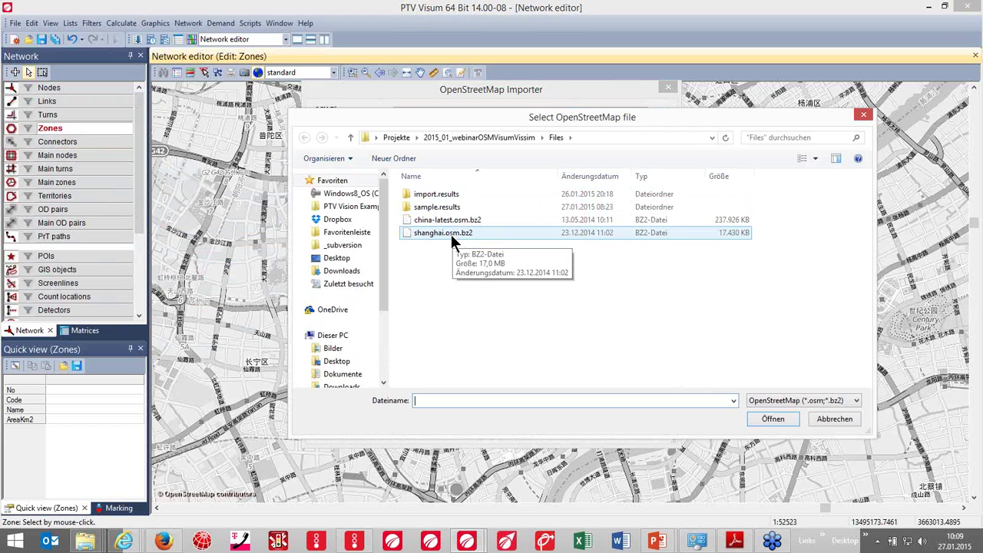
{"action": "double_click", "coordinate": [447, 232]}
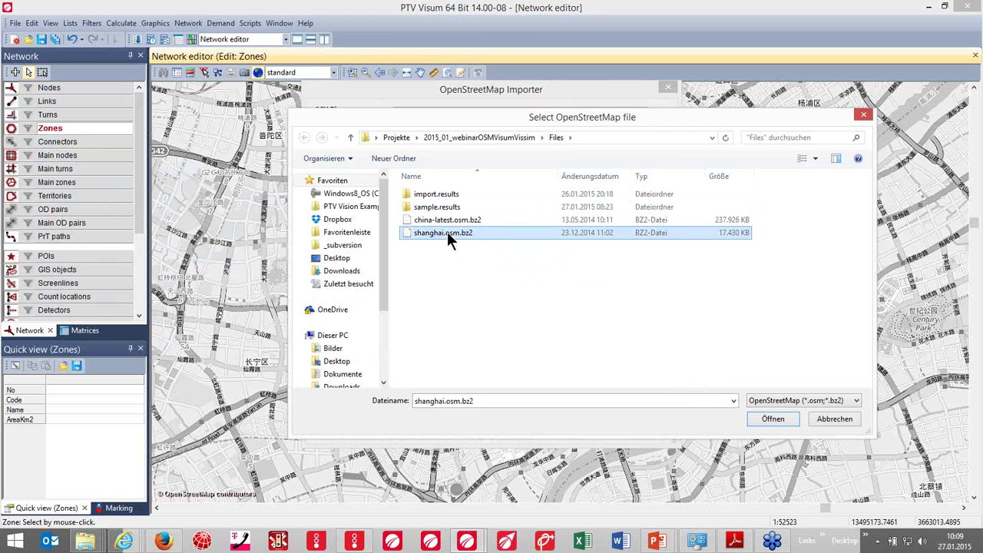
Step: Clip the network to the bounding box, accept the OpenStreetMap licensing terms and run the import with the Detailed urban network configuration
{"action": "left_click", "coordinate": [319, 270]}
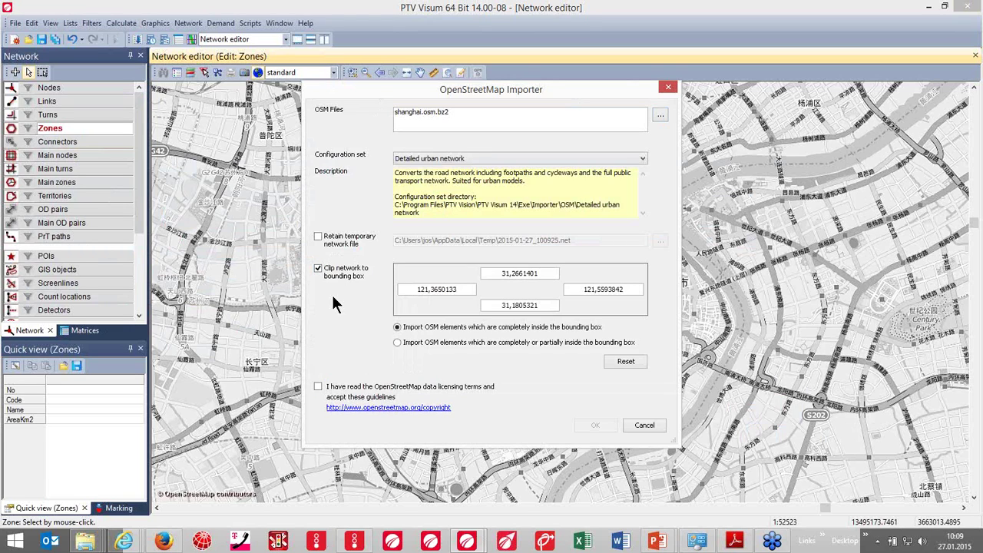
{"action": "left_click", "coordinate": [319, 387]}
{"action": "left_click", "coordinate": [596, 425]}
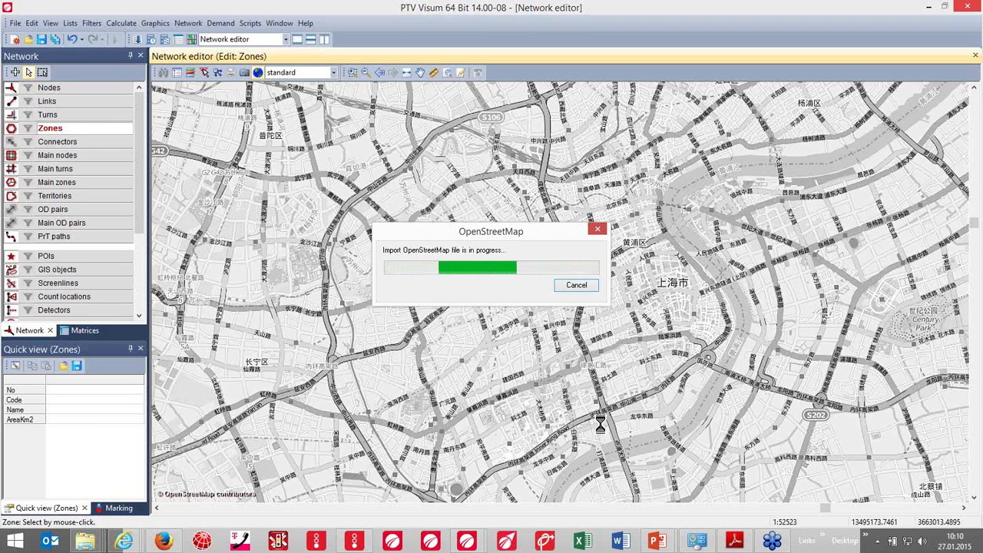
Step: Switch to the running PowerPoint slide show, advance to the Configuration Files slide, and return to PTV Visum
{"action": "mouse_move", "coordinate": [656, 546]}
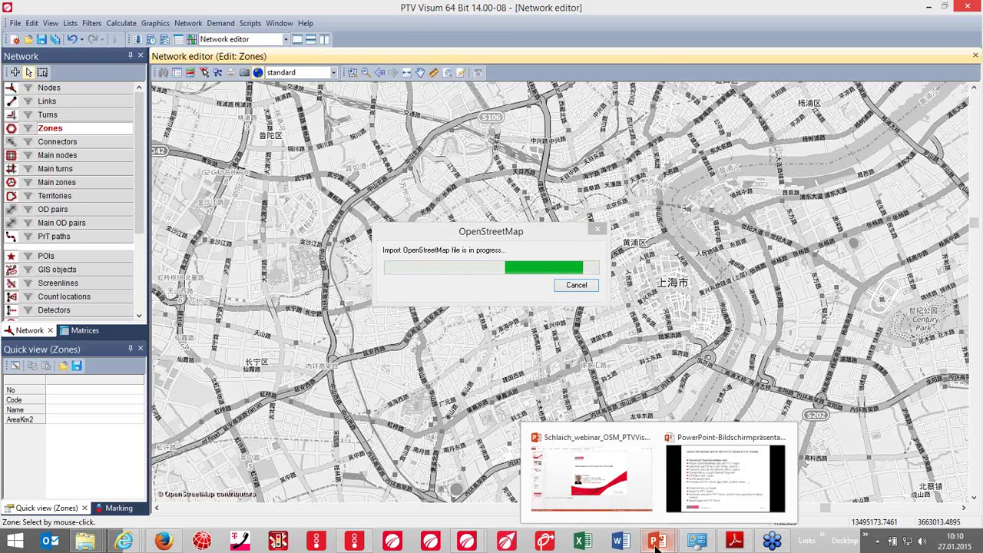
{"action": "left_click", "coordinate": [726, 478]}
{"action": "key", "text": "Right"}
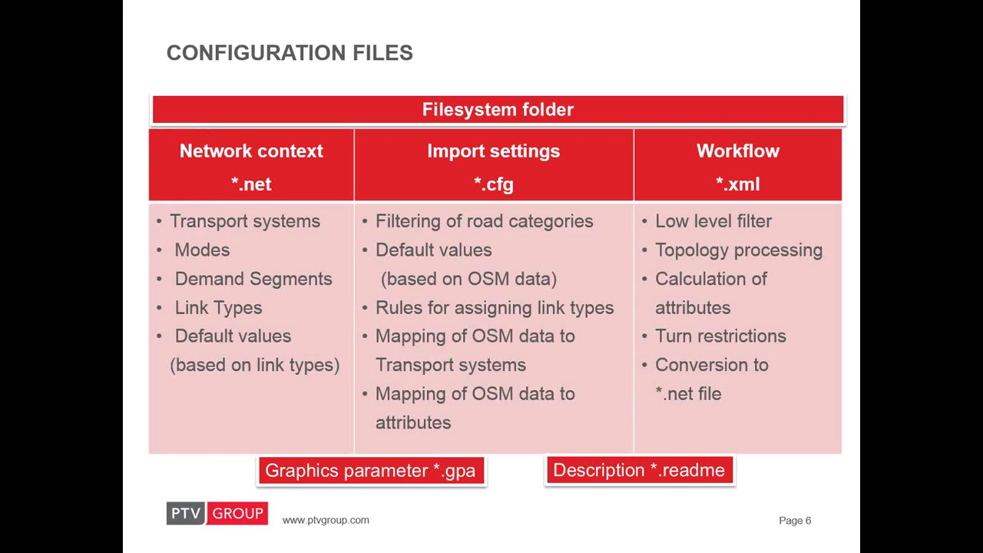
{"action": "key", "text": "alt+Tab"}
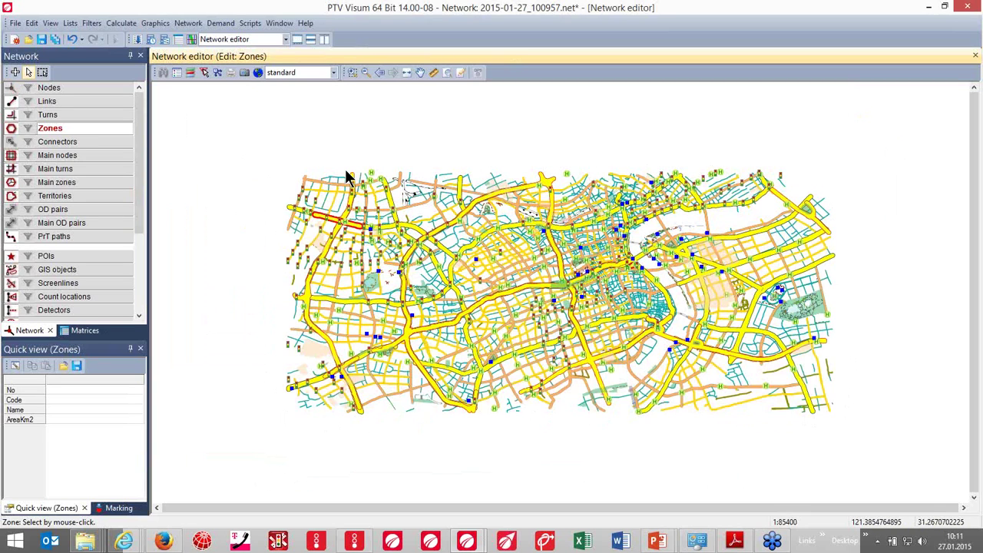
Step: Show and hide the background map repeatedly to compare the imported network with the aerial imagery, leaving it hidden
{"action": "left_click", "coordinate": [253, 72]}
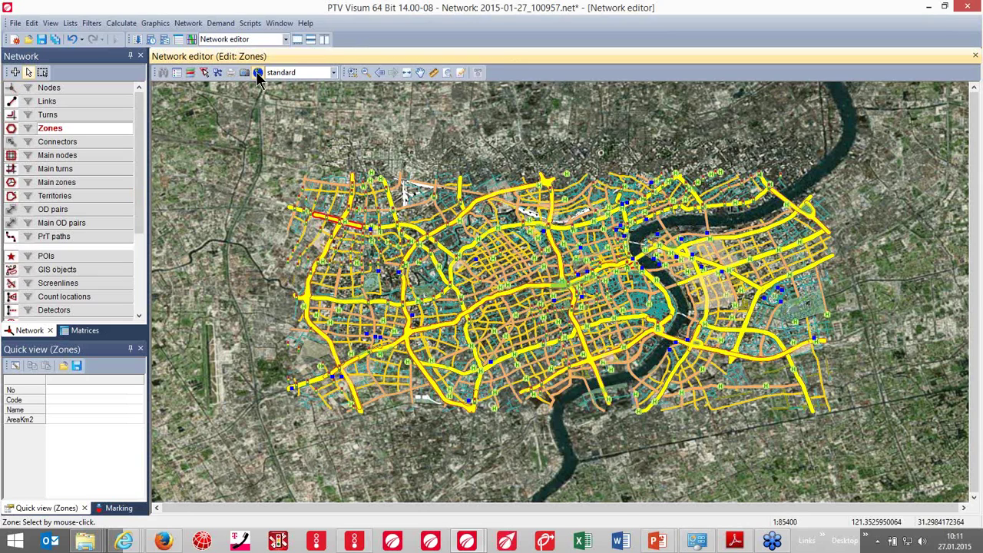
{"action": "left_click", "coordinate": [258, 74]}
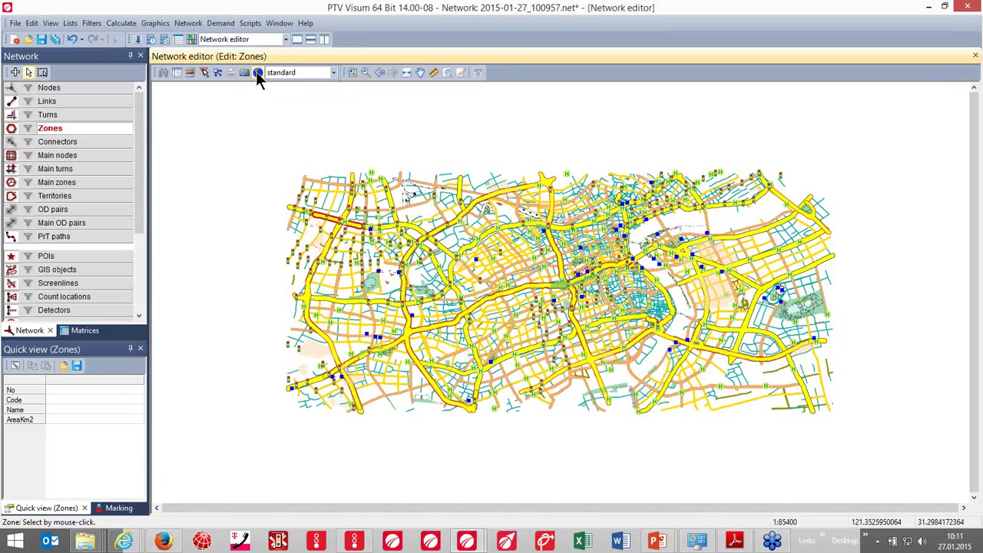
{"action": "left_click", "coordinate": [258, 73]}
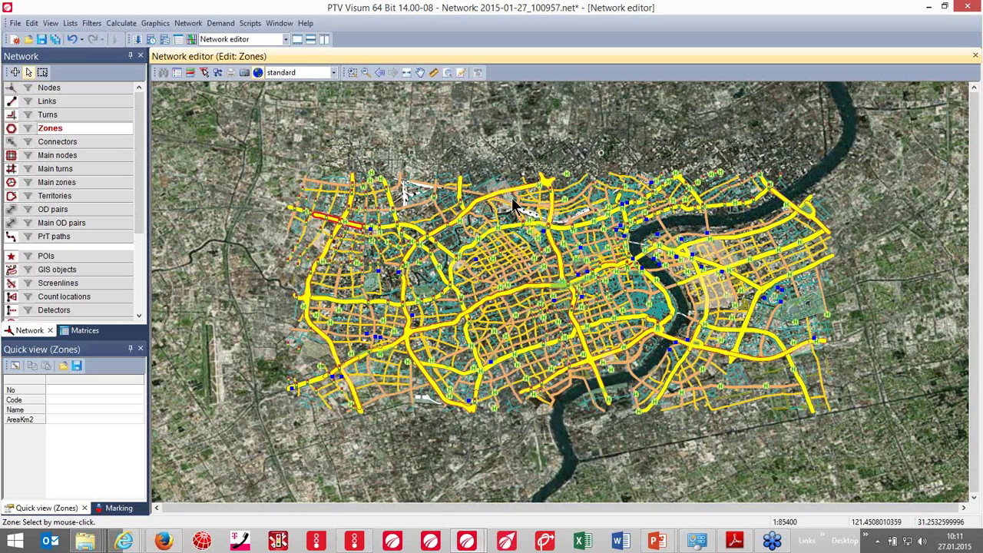
{"action": "left_click", "coordinate": [260, 74]}
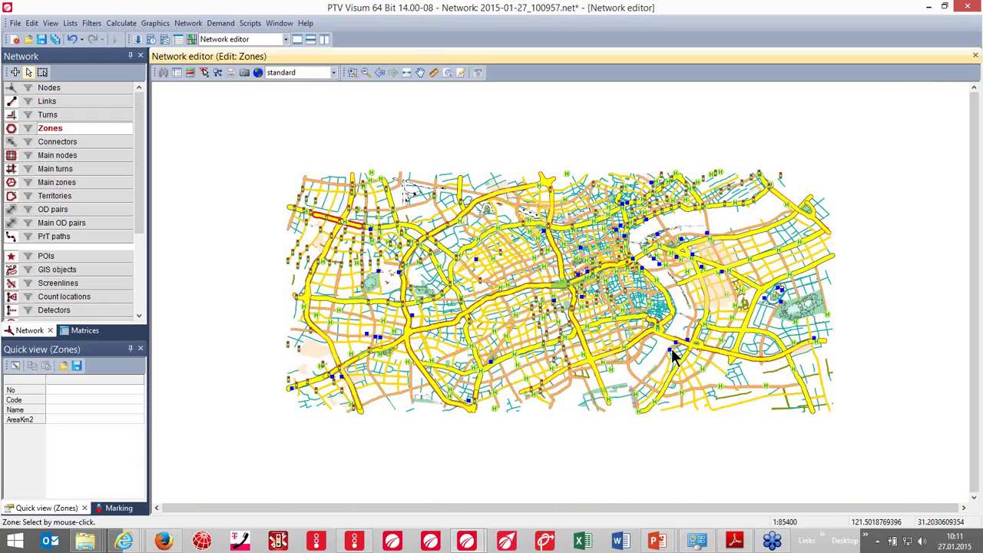
Step: Open the properties of a residential link in the dense city centre and check its v0 PrT speed and PrT capacity
{"action": "scroll", "coordinate": [623, 307], "scroll_direction": "up", "scroll_amount": 2}
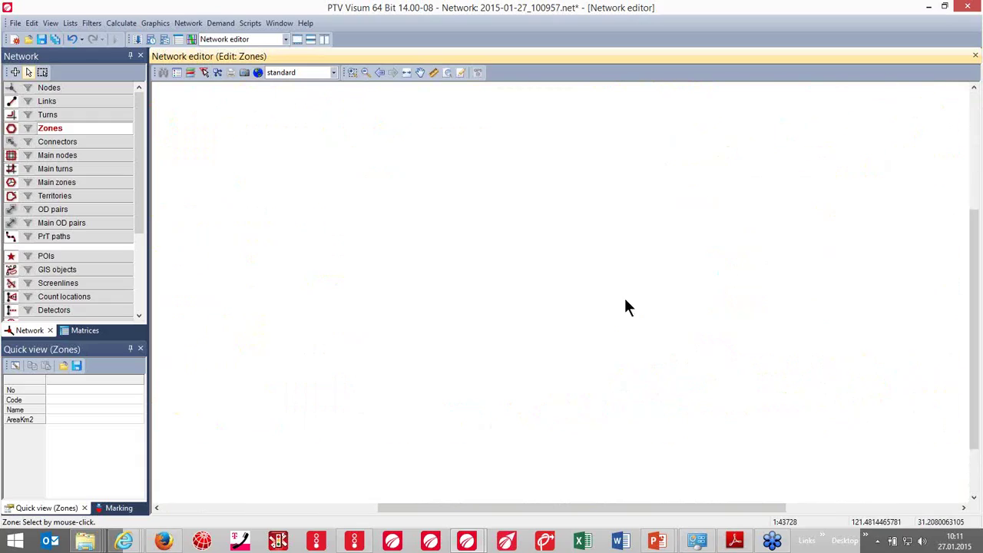
{"action": "scroll", "coordinate": [653, 221], "scroll_direction": "up", "scroll_amount": 1}
{"action": "left_click", "coordinate": [82, 97]}
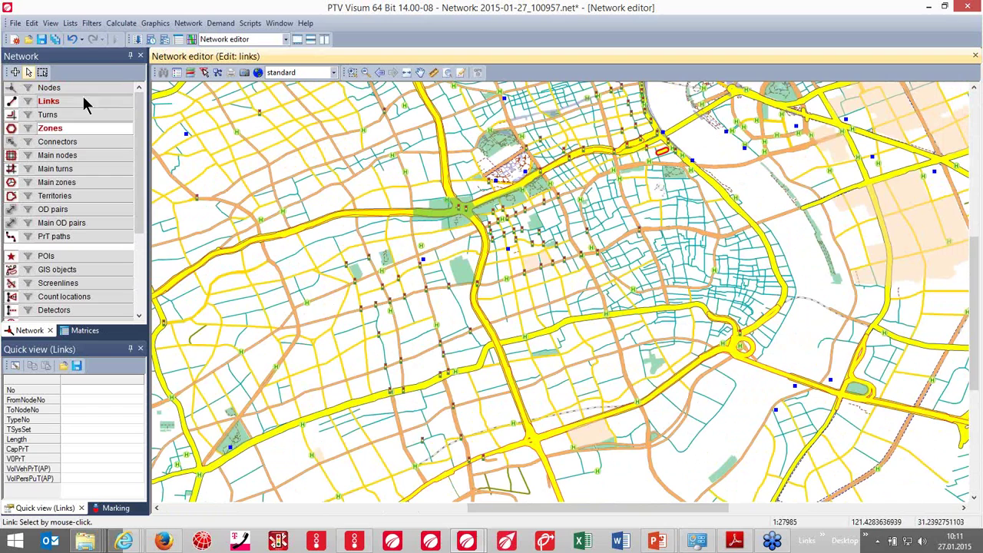
{"action": "double_click", "coordinate": [615, 236]}
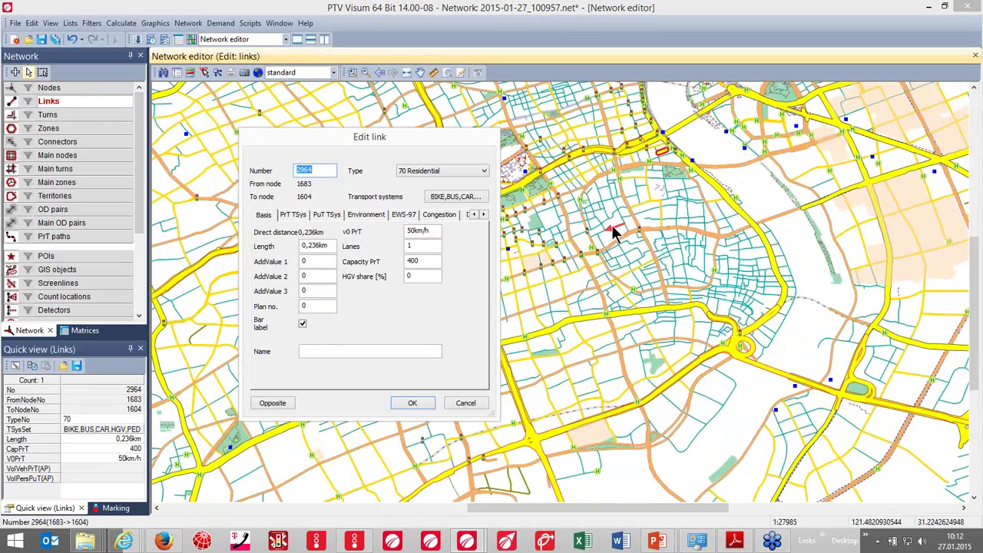
{"action": "left_click", "coordinate": [430, 230]}
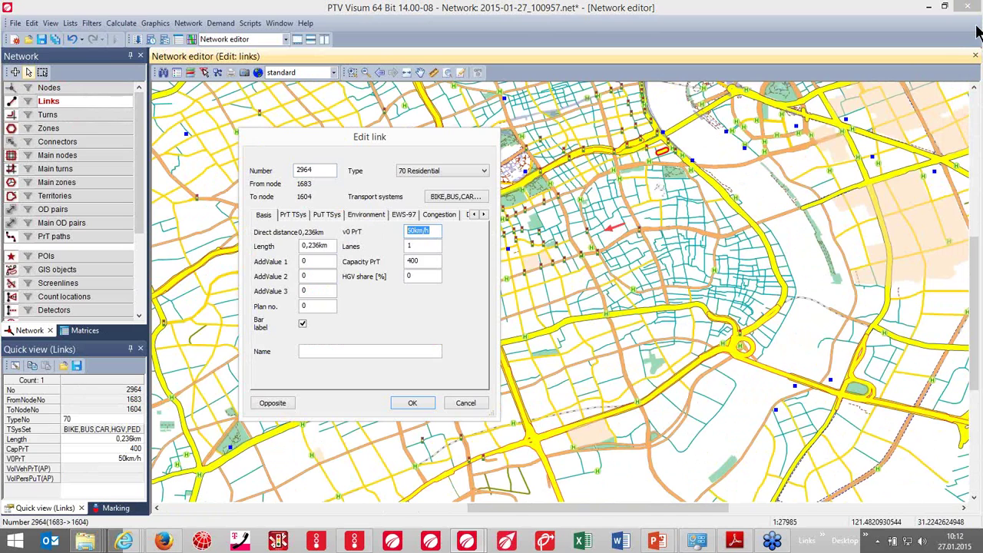
{"action": "left_click", "coordinate": [716, 156]}
{"action": "left_click", "coordinate": [425, 261]}
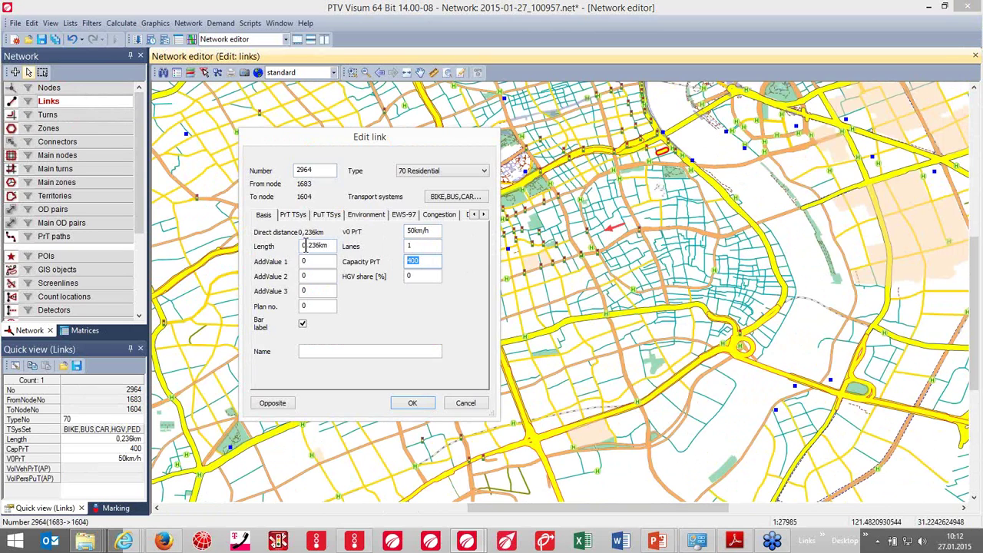
Step: Examine the residential link's user-defined OSM attributes and close its properties without changes
{"action": "left_click", "coordinate": [483, 215]}
{"action": "left_click", "coordinate": [483, 214]}
{"action": "left_click", "coordinate": [484, 214]}
{"action": "left_click", "coordinate": [483, 214]}
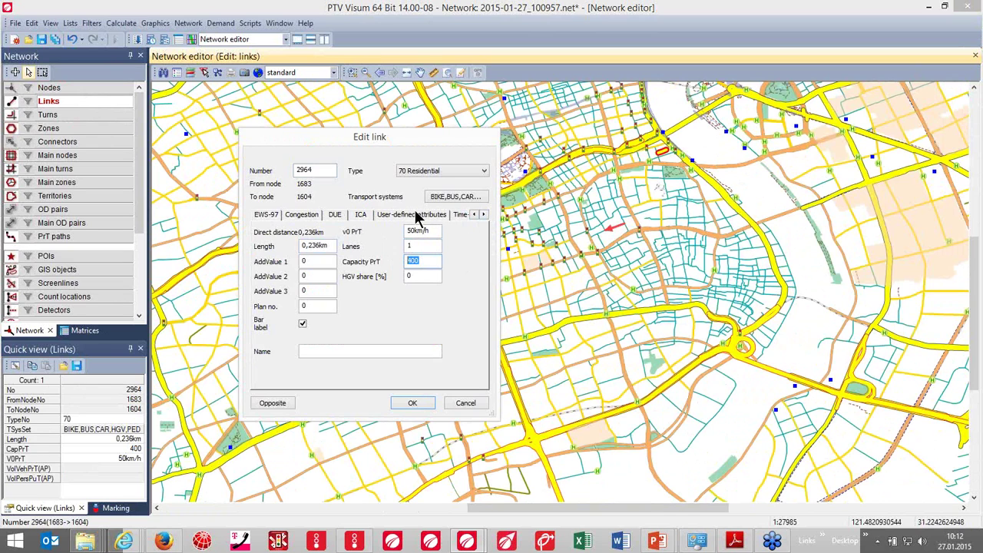
{"action": "left_click", "coordinate": [414, 215]}
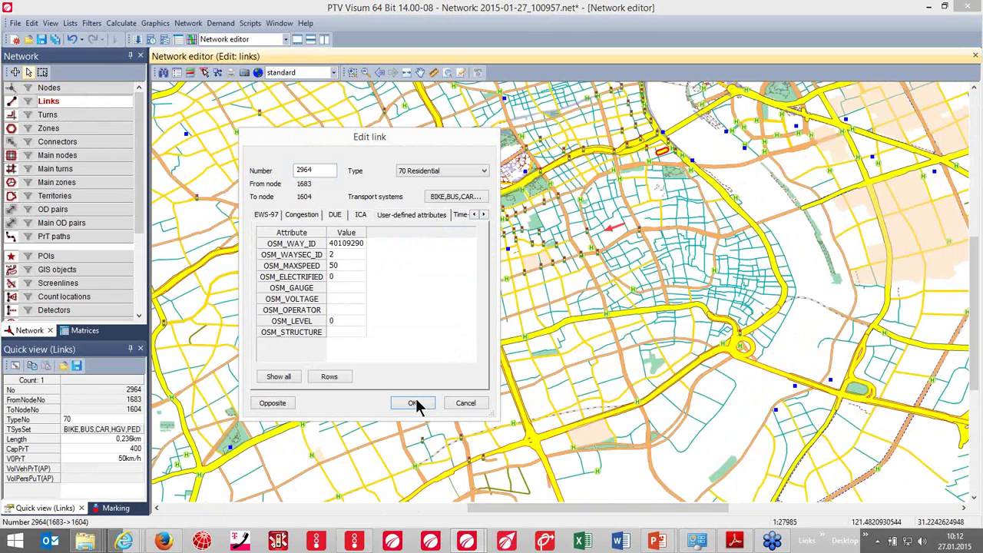
{"action": "left_click", "coordinate": [466, 403]}
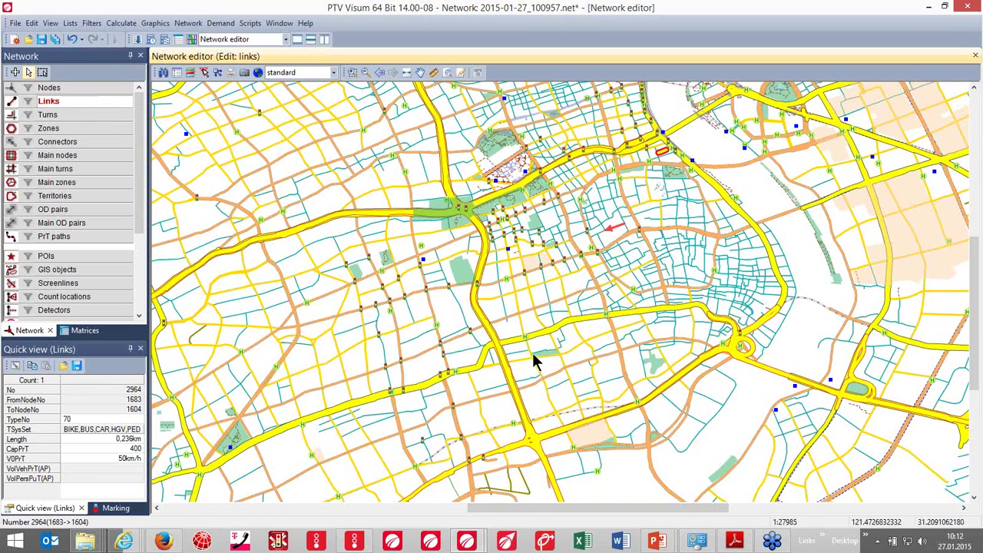
Step: Inspect the properties and permitted transport systems of the 南浦大桥 trunk link across the river, and close them without changes
{"action": "left_click", "coordinate": [773, 378]}
{"action": "double_click", "coordinate": [772, 378]}
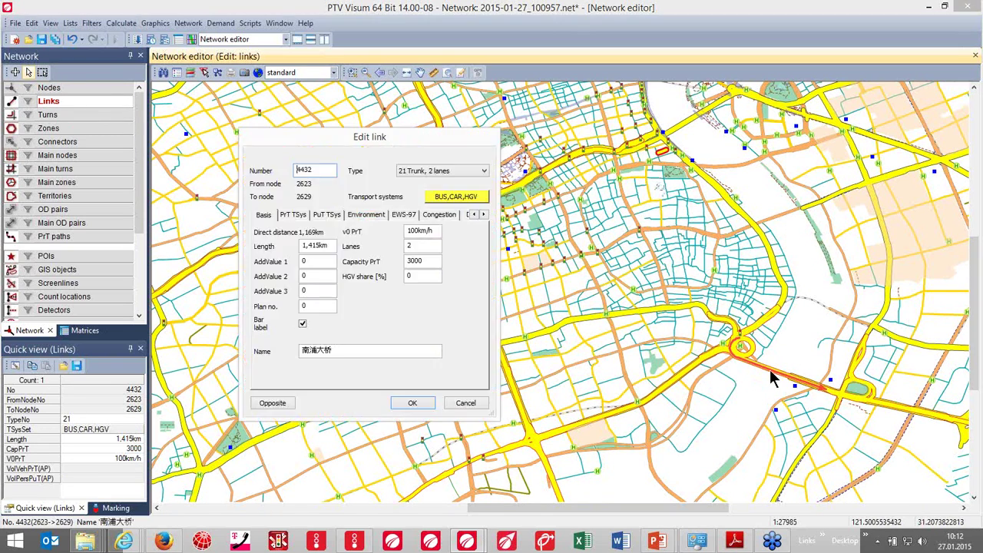
{"action": "left_click", "coordinate": [465, 201]}
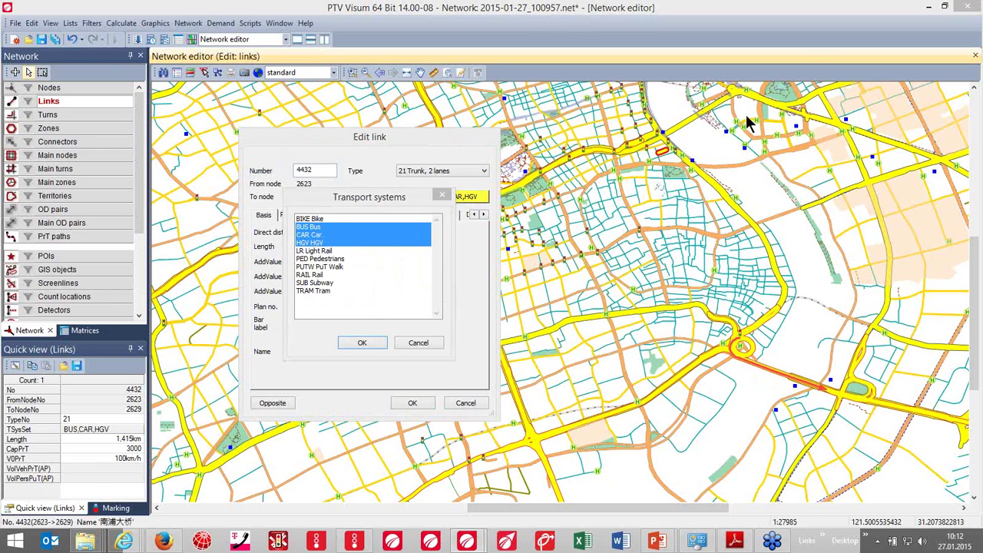
{"action": "left_click", "coordinate": [443, 197]}
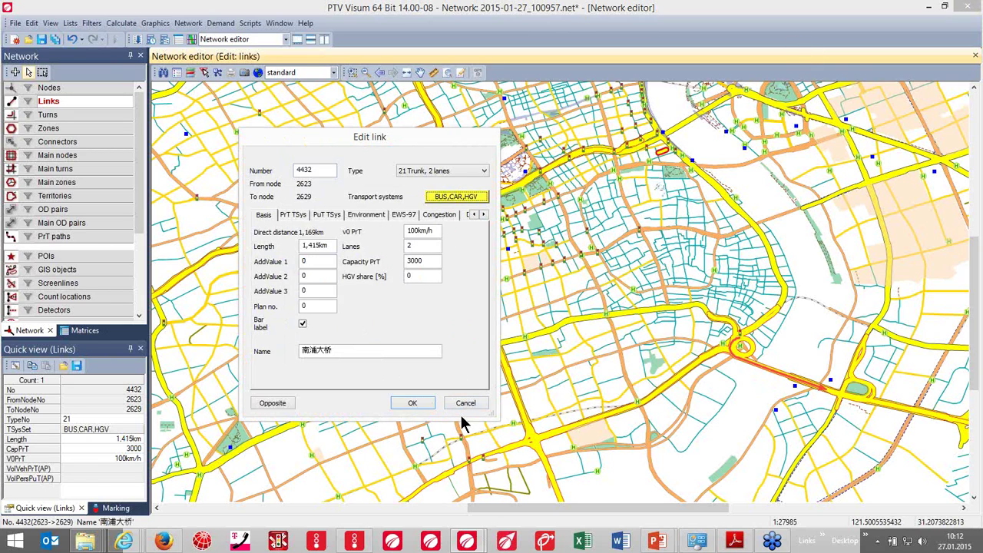
{"action": "left_click", "coordinate": [464, 404]}
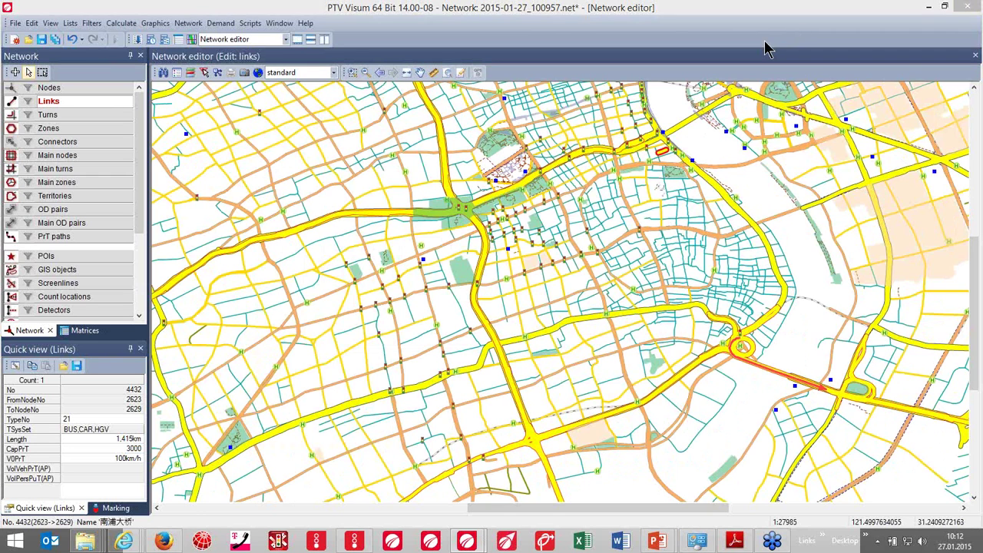
Step: Run a PrT shortest path search for BIKE Bike between nodes 731, 2071, 6472 and 1336 using the tCur criterion
{"action": "left_click", "coordinate": [188, 24]}
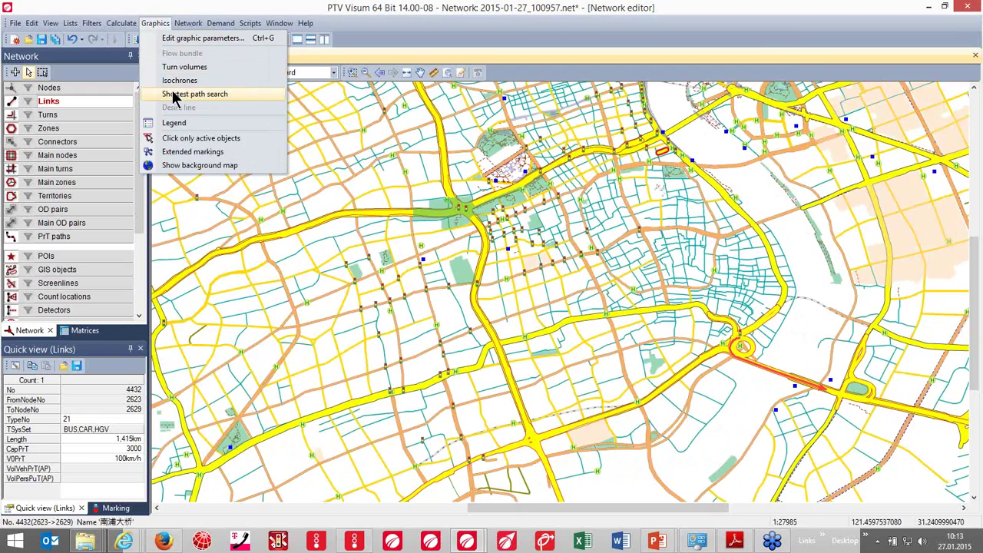
{"action": "left_click", "coordinate": [174, 95]}
{"action": "left_click", "coordinate": [868, 95]}
{"action": "left_click", "coordinate": [866, 112]}
{"action": "scroll", "coordinate": [439, 259], "scroll_direction": "down", "scroll_amount": 2}
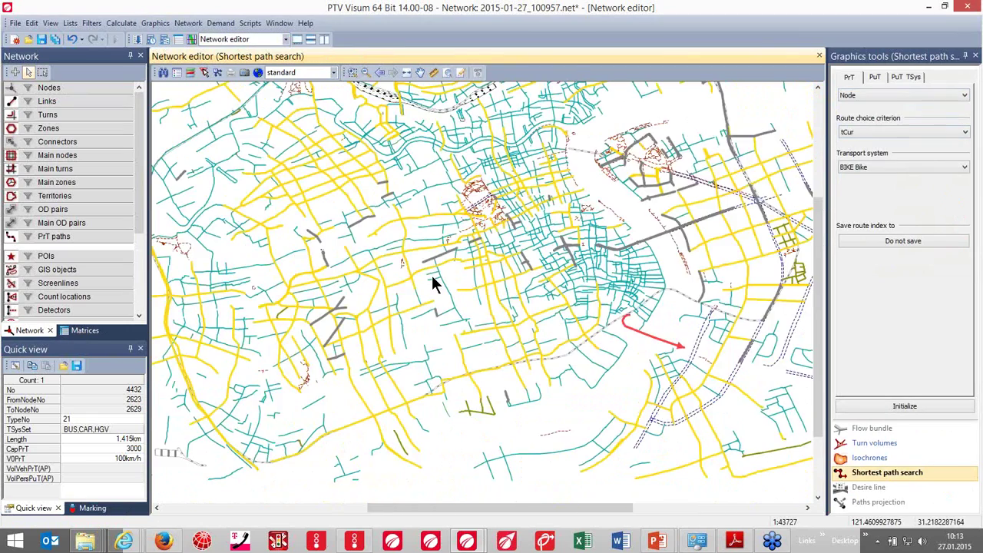
{"action": "left_click", "coordinate": [766, 174]}
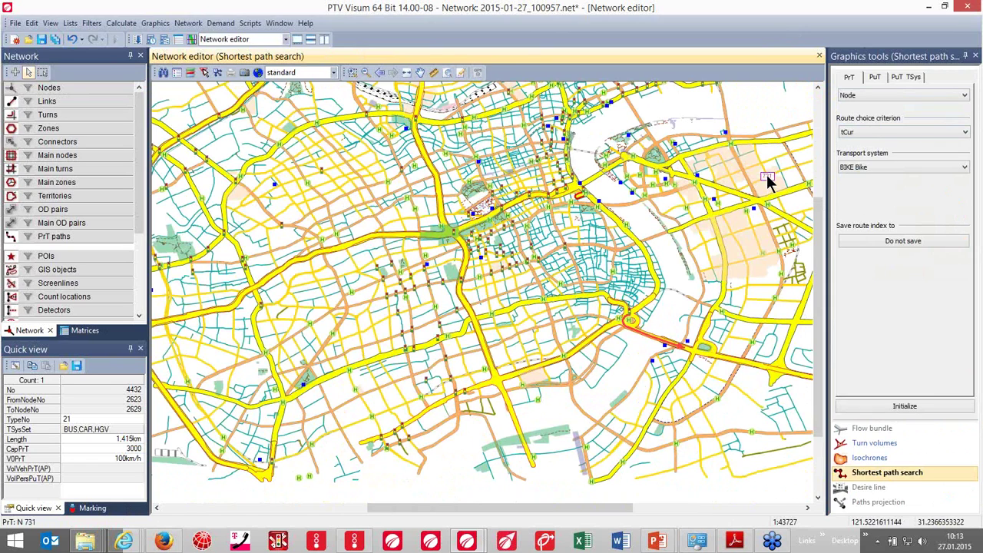
{"action": "left_click", "coordinate": [447, 363]}
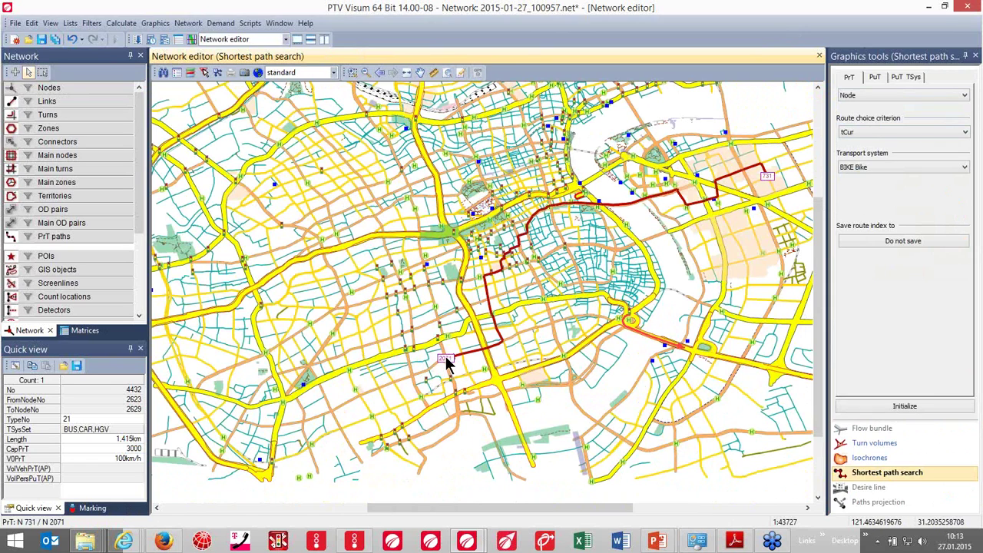
{"action": "left_click", "coordinate": [706, 374]}
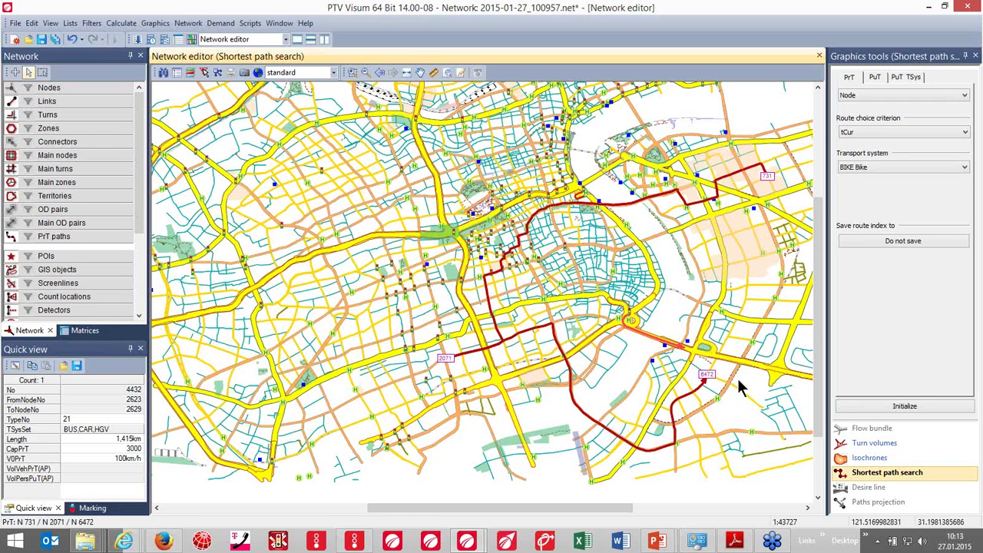
{"action": "left_click", "coordinate": [583, 260]}
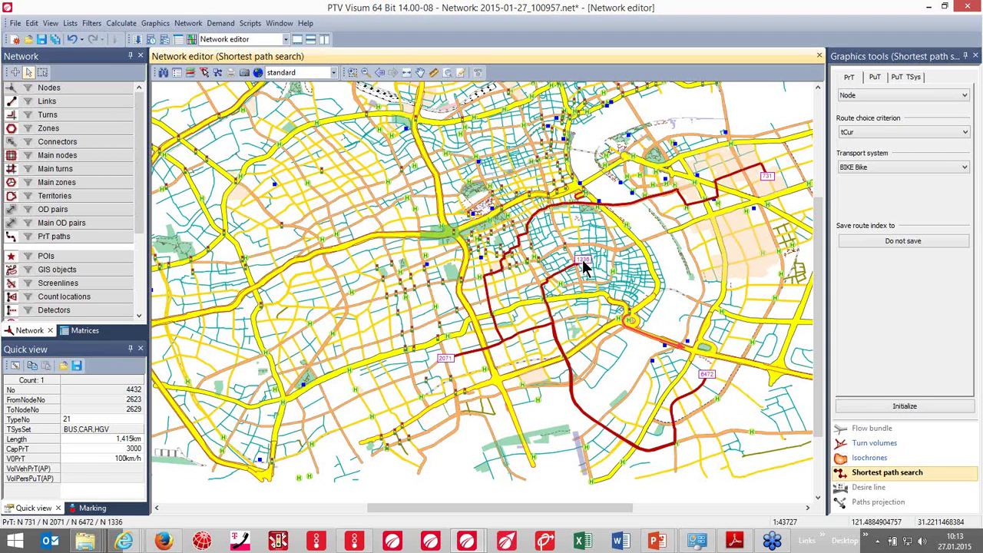
Step: Switch the shortest path's transport system to CAR Car, examine the route at the river bridge, and switch back to BIKE Bike
{"action": "left_click", "coordinate": [854, 166]}
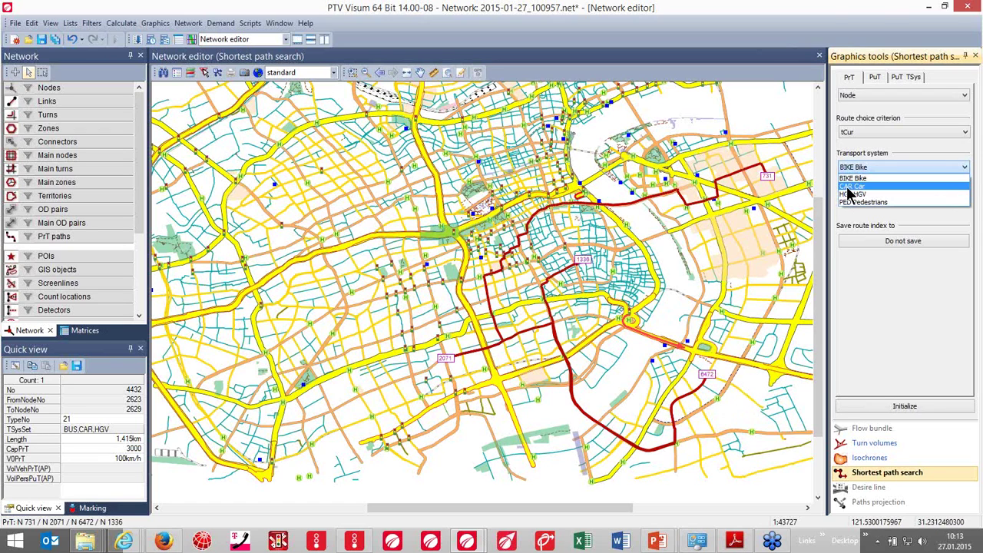
{"action": "left_click", "coordinate": [850, 186]}
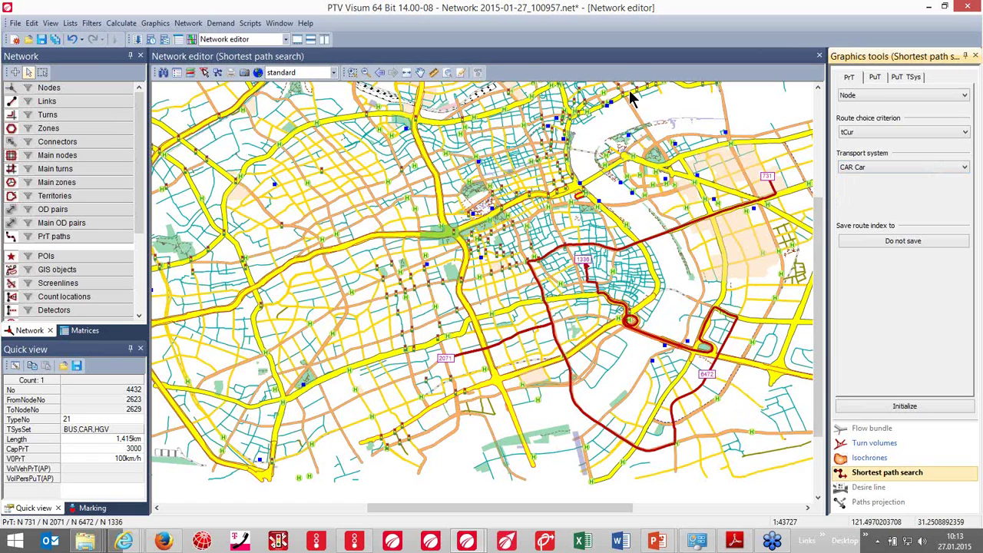
{"action": "left_click", "coordinate": [624, 57]}
{"action": "scroll", "coordinate": [637, 342], "scroll_direction": "up", "scroll_amount": 2}
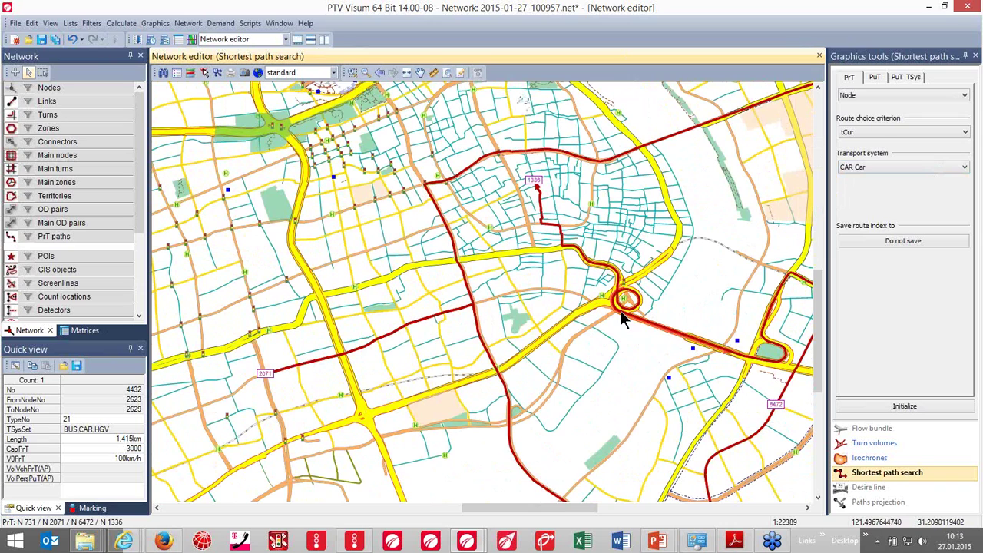
{"action": "scroll", "coordinate": [622, 314], "scroll_direction": "down", "scroll_amount": 2}
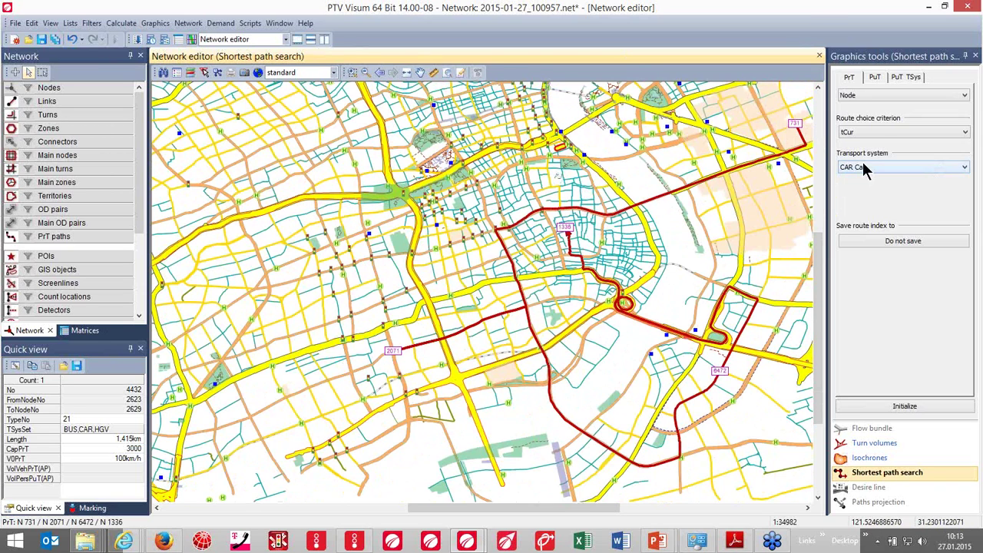
{"action": "left_click", "coordinate": [864, 167]}
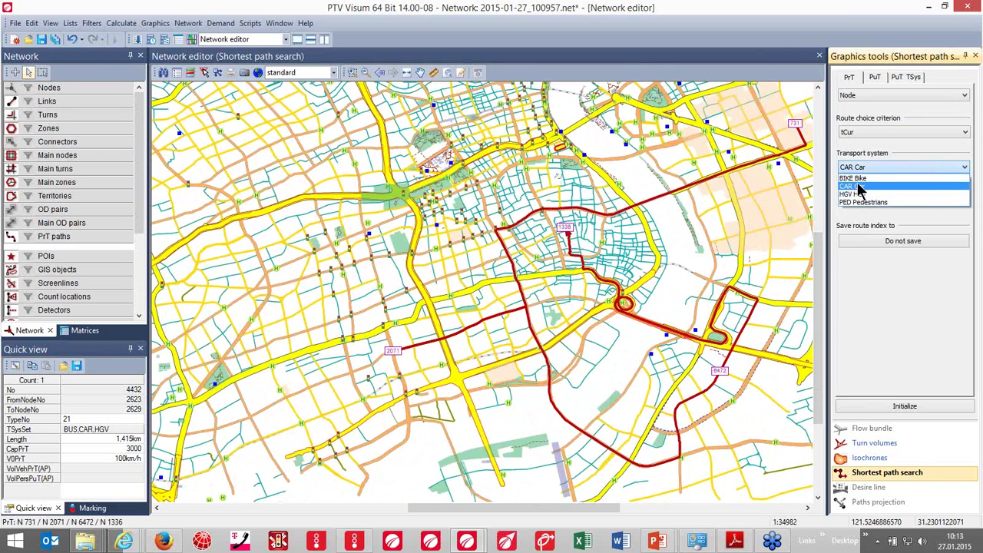
{"action": "left_click", "coordinate": [858, 178]}
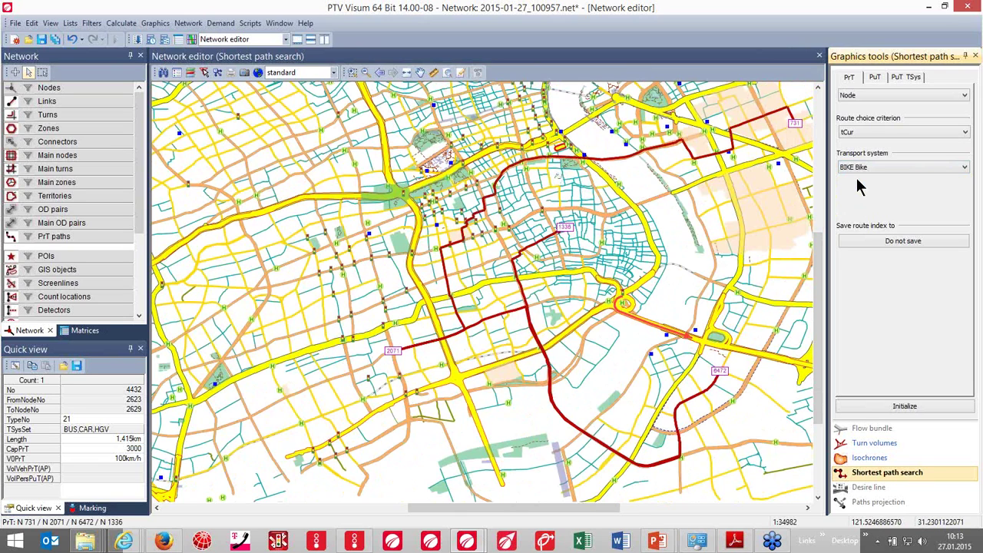
Step: Clear the shortest path result, close the graphics tools and bring the entire imported network into view
{"action": "left_click", "coordinate": [865, 405]}
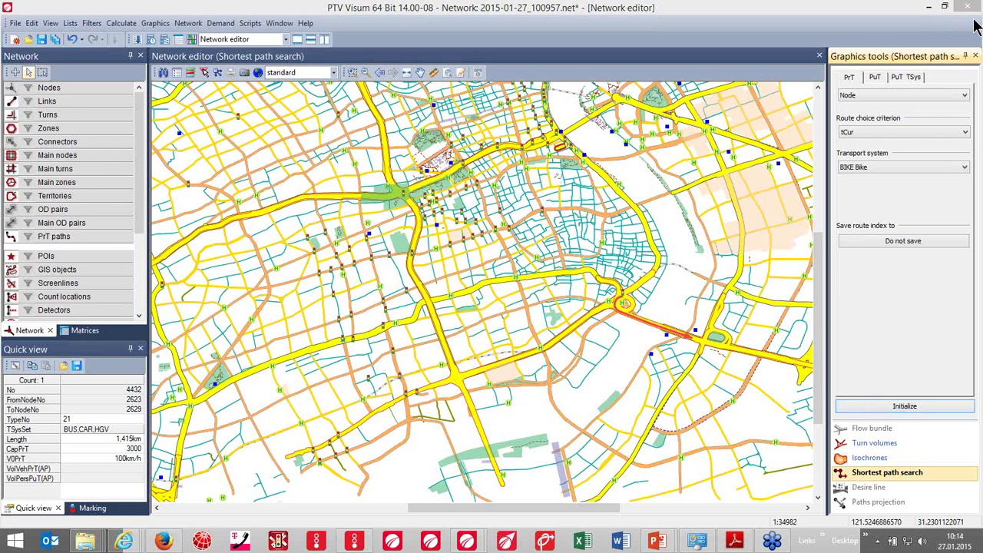
{"action": "left_click", "coordinate": [976, 56]}
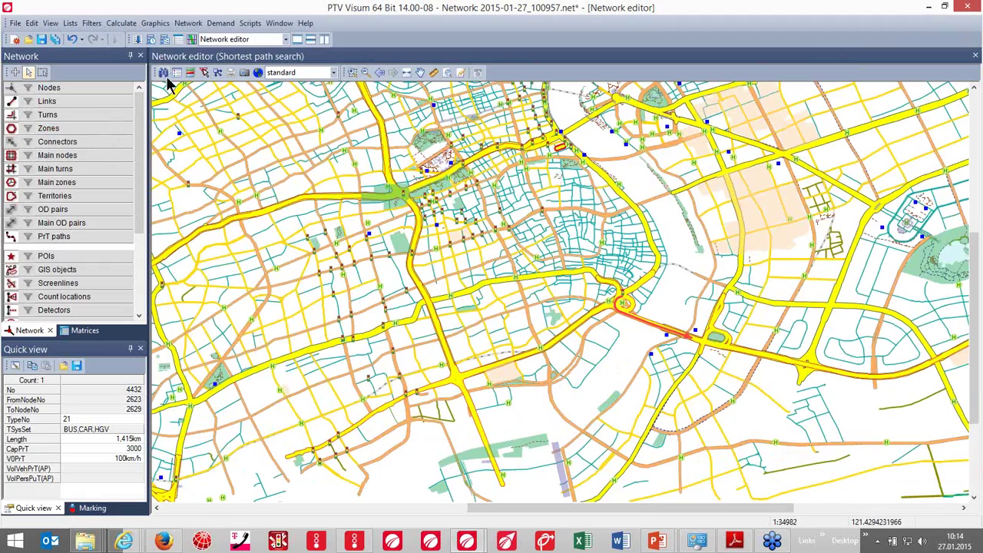
{"action": "left_click", "coordinate": [189, 59]}
{"action": "scroll", "coordinate": [365, 222], "scroll_direction": "down", "scroll_amount": 2}
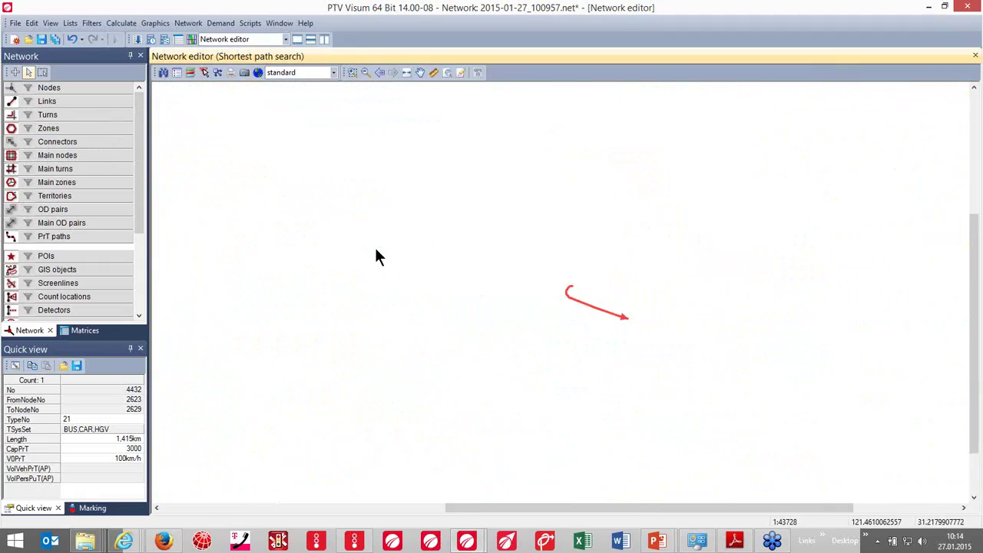
{"action": "scroll", "coordinate": [376, 257], "scroll_direction": "down", "scroll_amount": 2}
{"action": "left_click_drag", "start_coordinate": [369, 223], "coordinate": [500, 253]}
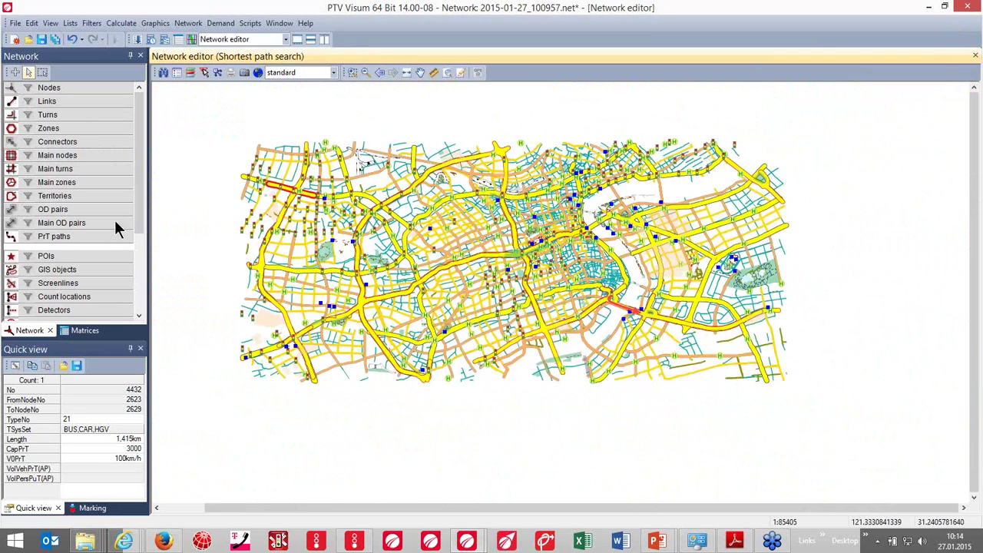
Step: Review the list of all points of interest, return to the network editor and examine the POI category tree
{"action": "right_click", "coordinate": [54, 261]}
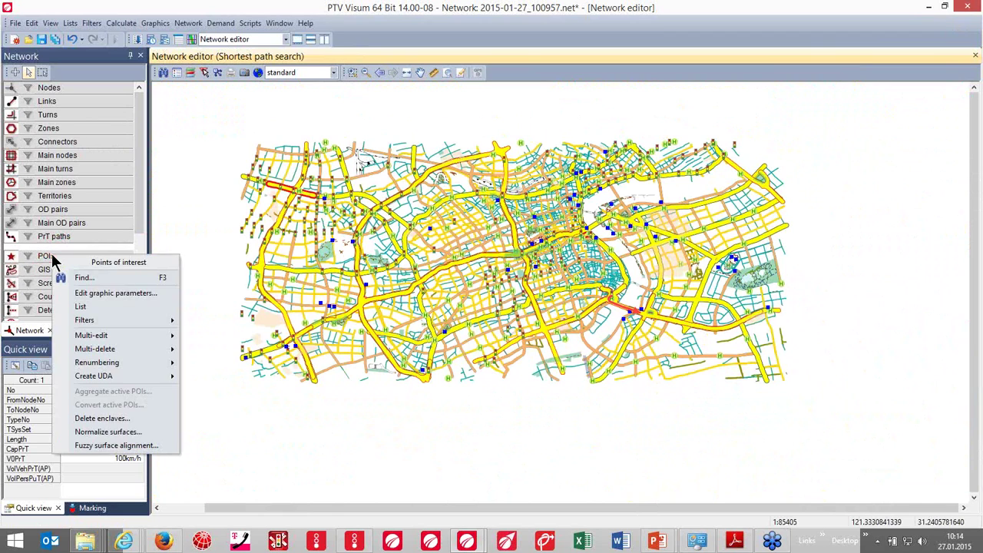
{"action": "left_click", "coordinate": [83, 308]}
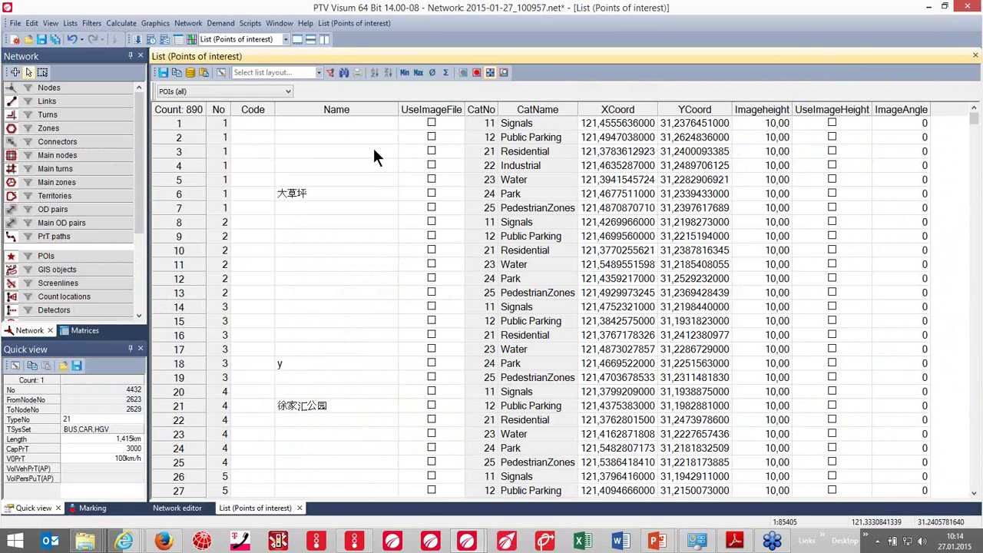
{"action": "left_click", "coordinate": [258, 39]}
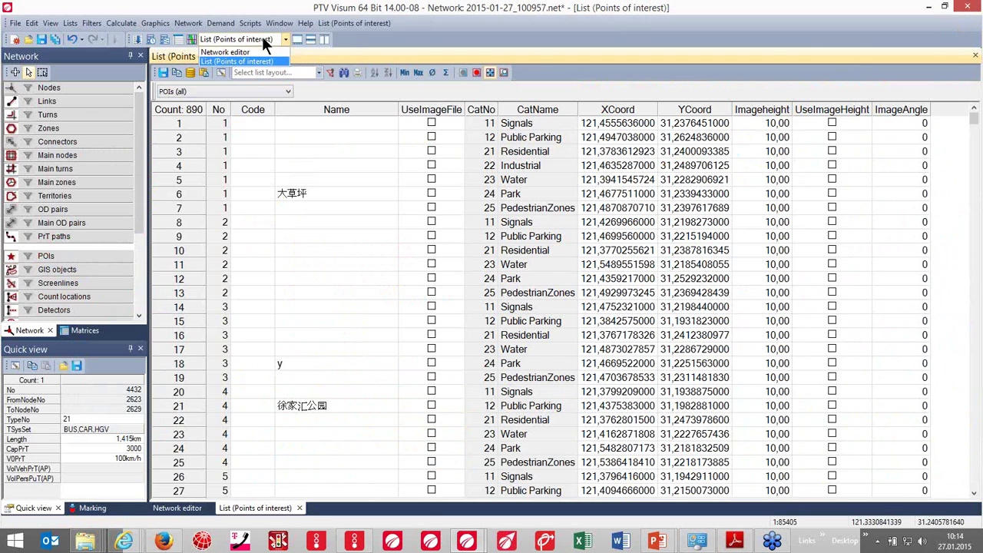
{"action": "left_click", "coordinate": [258, 51]}
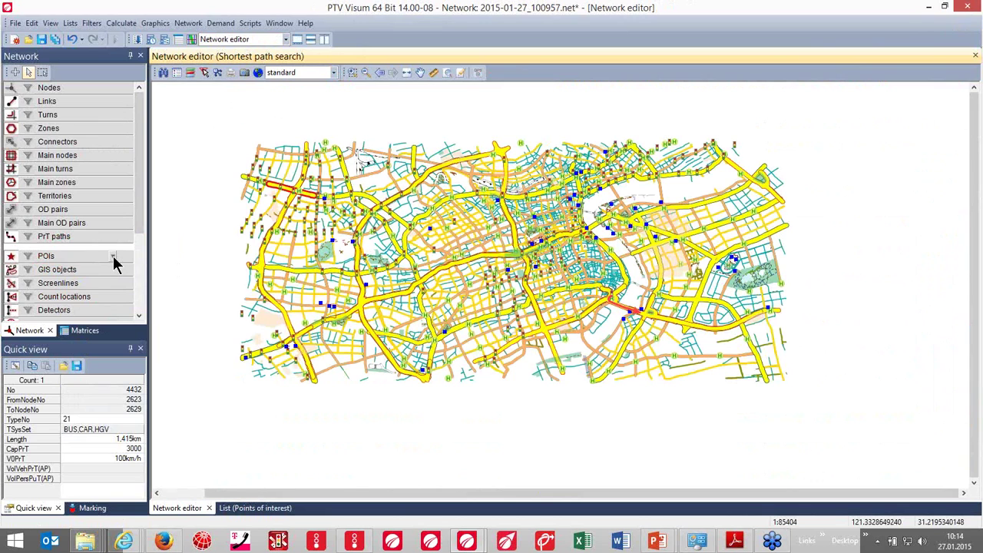
{"action": "left_click", "coordinate": [113, 258]}
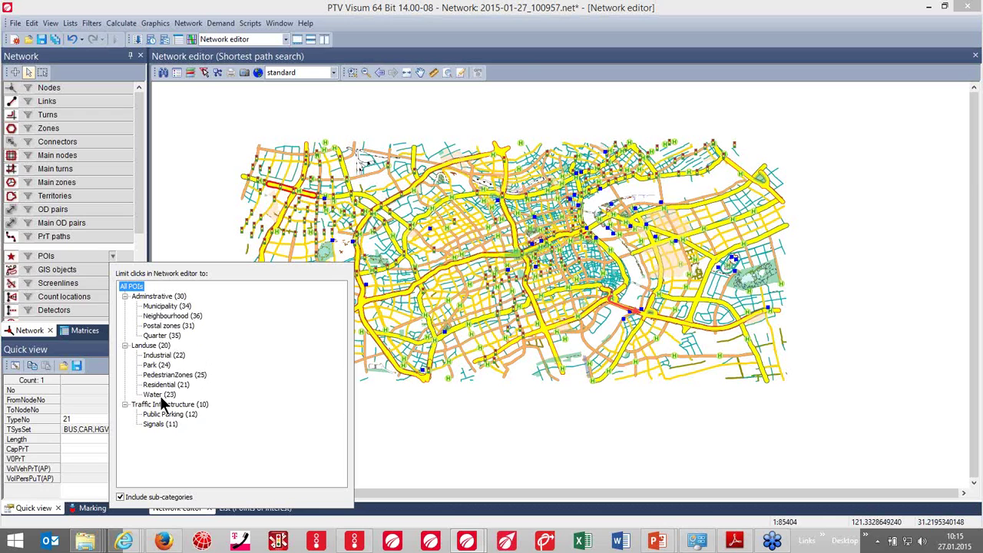
Step: Filter the points of interest to those whose category number (CatNo) lies between 21 and 25, limits included
{"action": "left_click", "coordinate": [28, 256]}
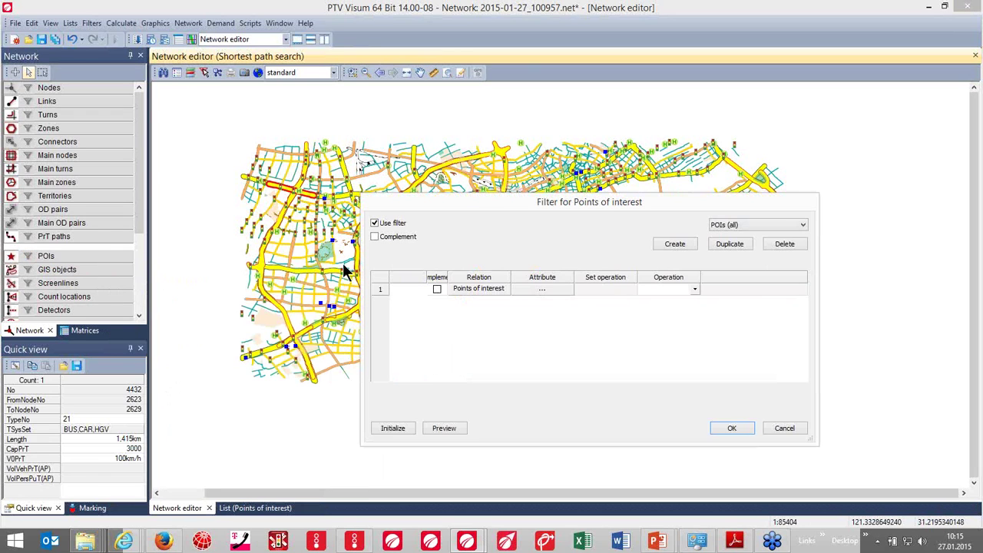
{"action": "left_click", "coordinate": [546, 286]}
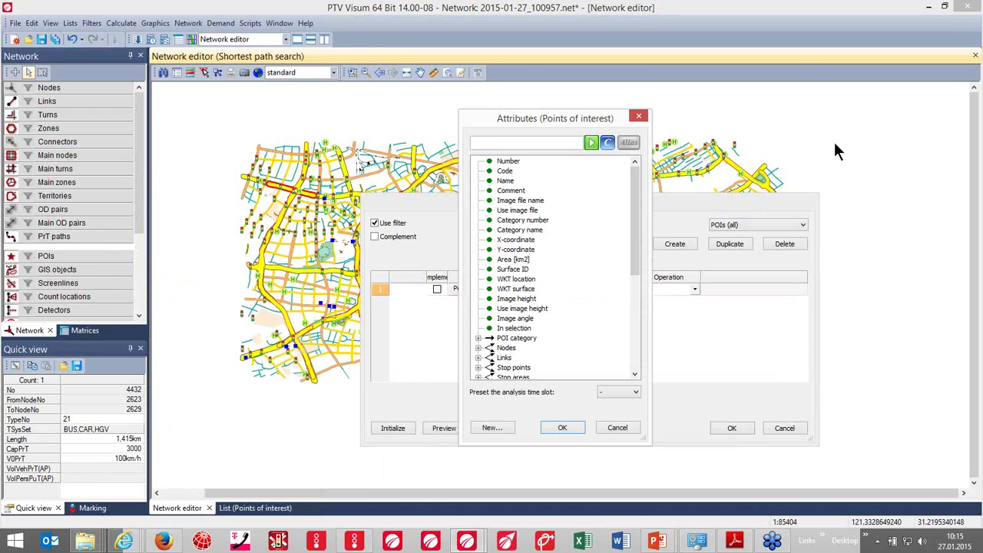
{"action": "double_click", "coordinate": [521, 221]}
{"action": "left_click", "coordinate": [723, 290]}
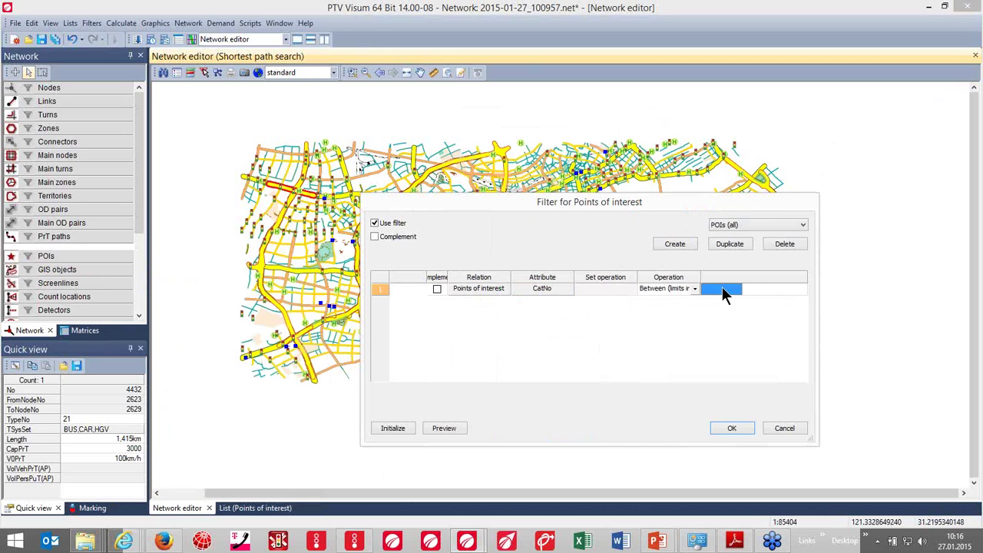
{"action": "type", "text": "21"}
{"action": "key", "text": "Tab"}
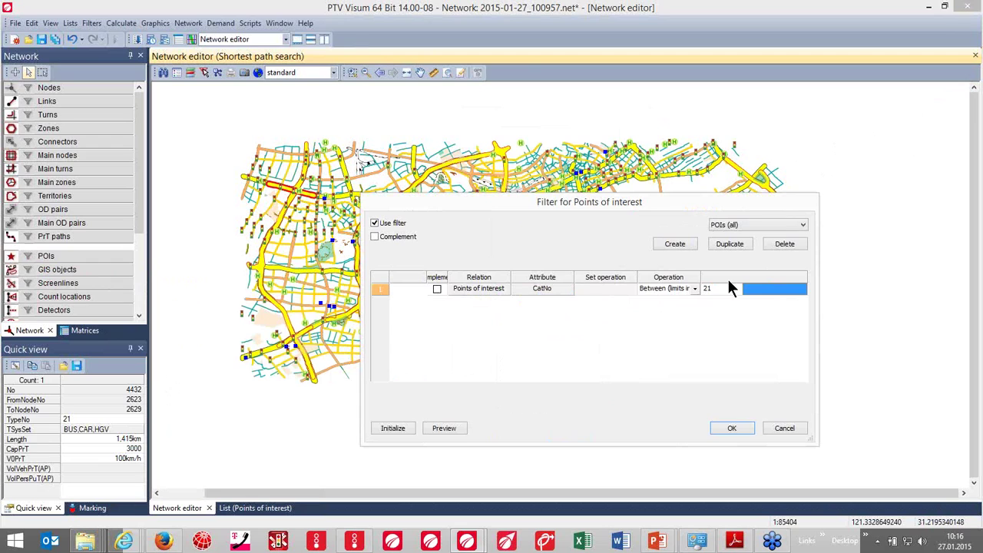
{"action": "type", "text": "25"}
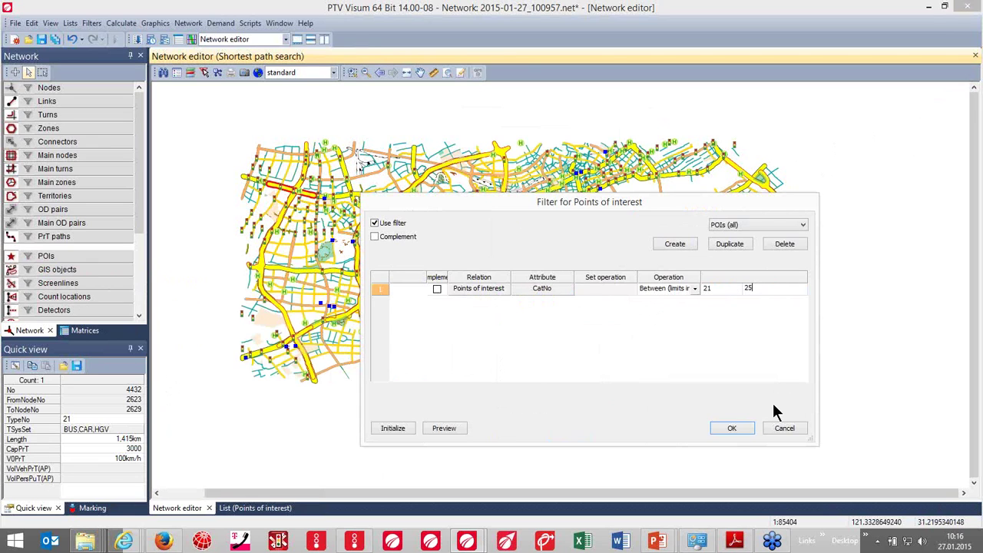
{"action": "left_click", "coordinate": [734, 427]}
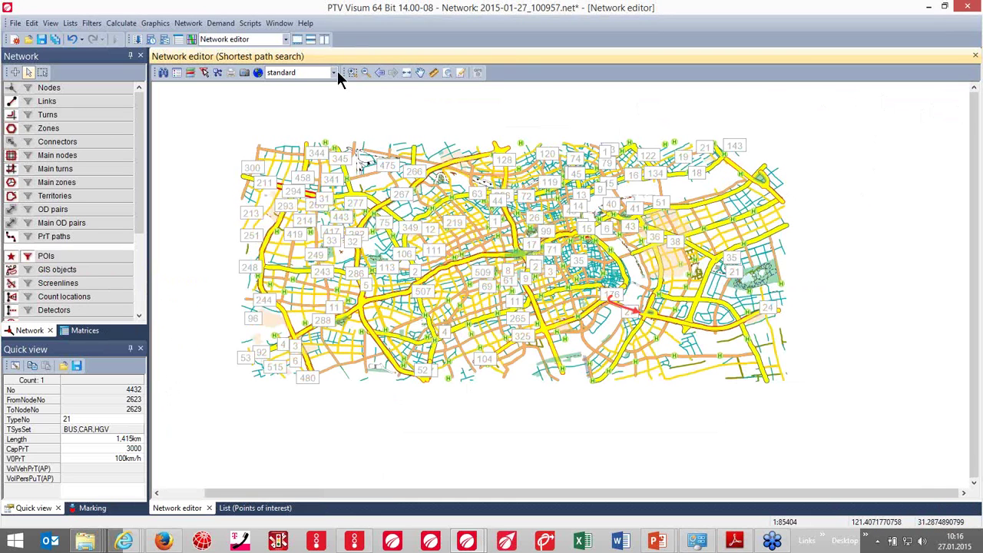
{"action": "left_click", "coordinate": [967, 96]}
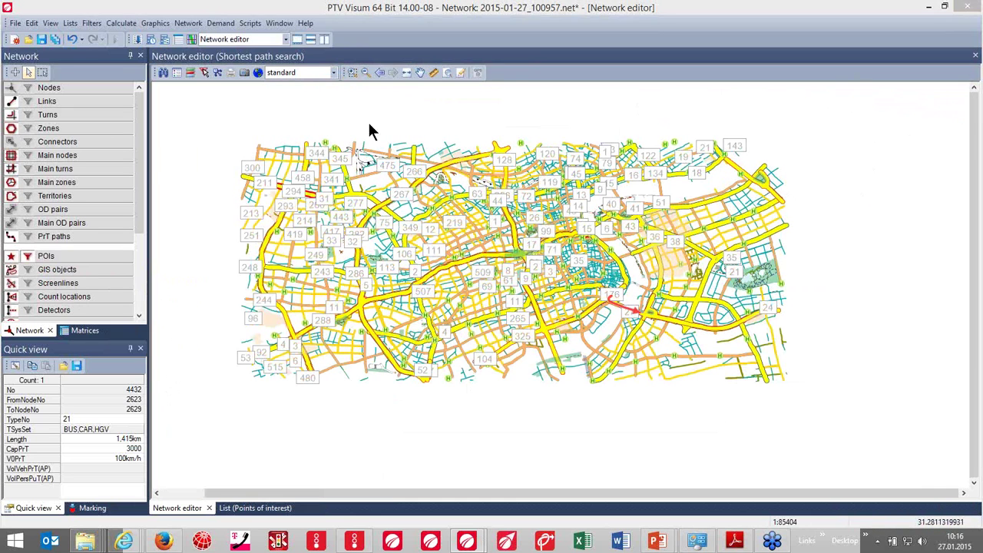
Step: Reapply the standard graphic parameters to the network editor view
{"action": "left_click", "coordinate": [55, 258]}
{"action": "right_click", "coordinate": [55, 254]}
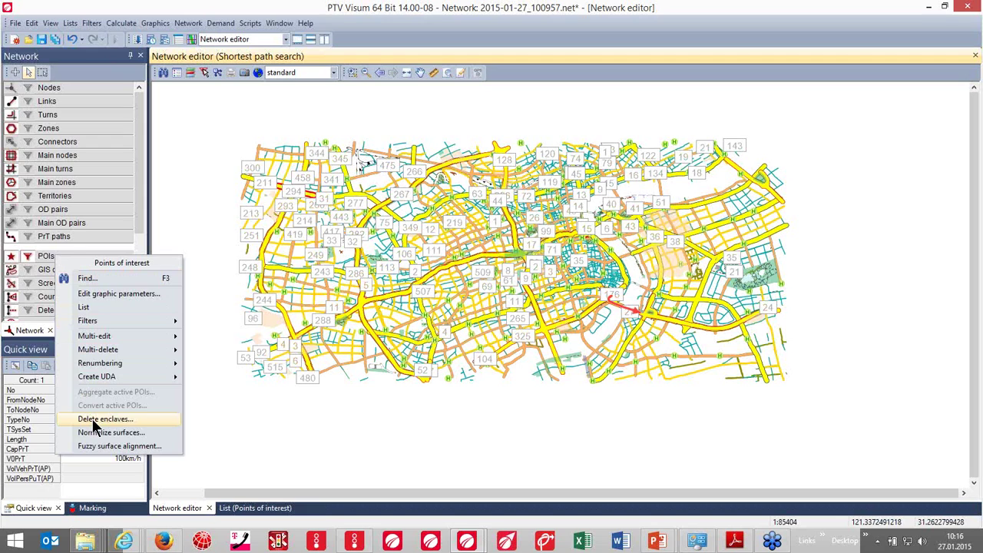
{"action": "left_click", "coordinate": [253, 414]}
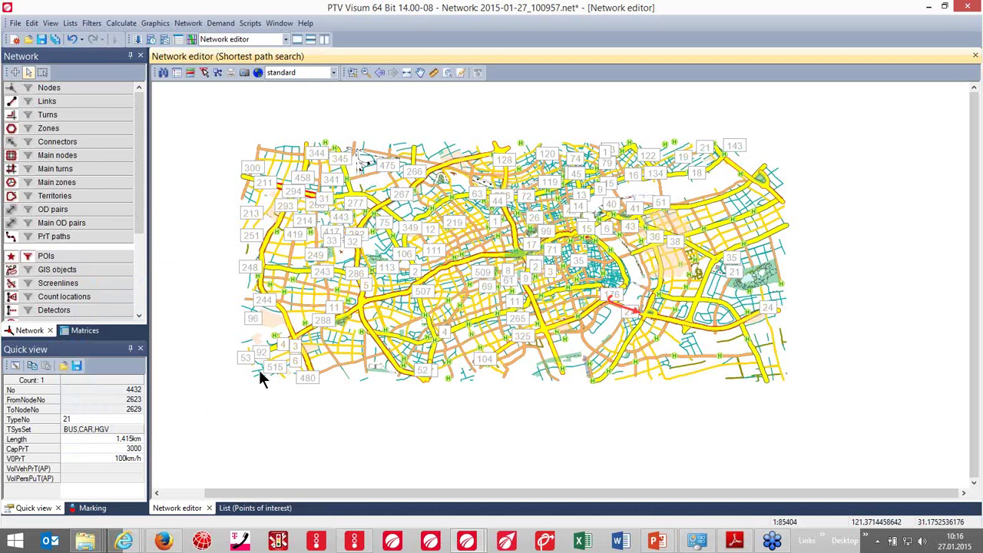
{"action": "right_click", "coordinate": [55, 256]}
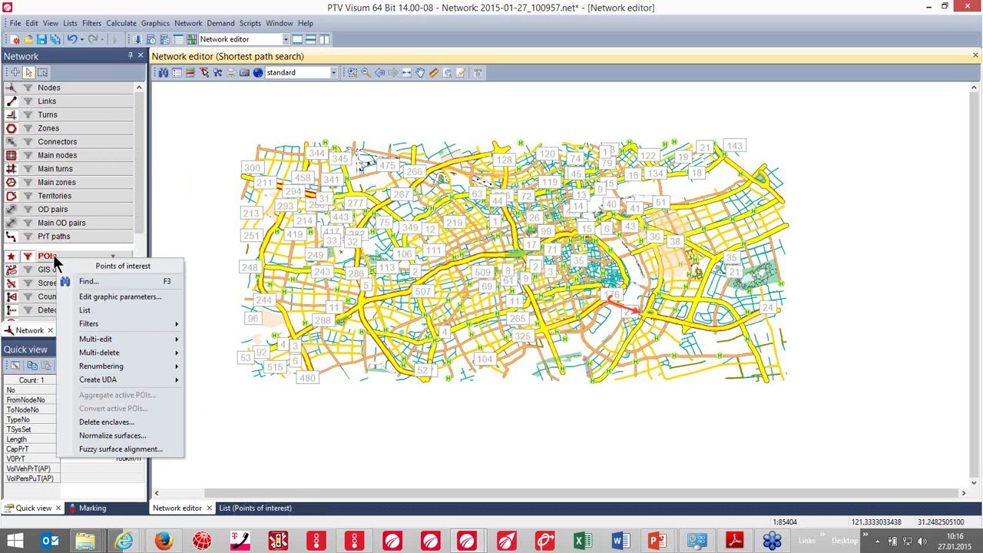
{"action": "left_click", "coordinate": [333, 72]}
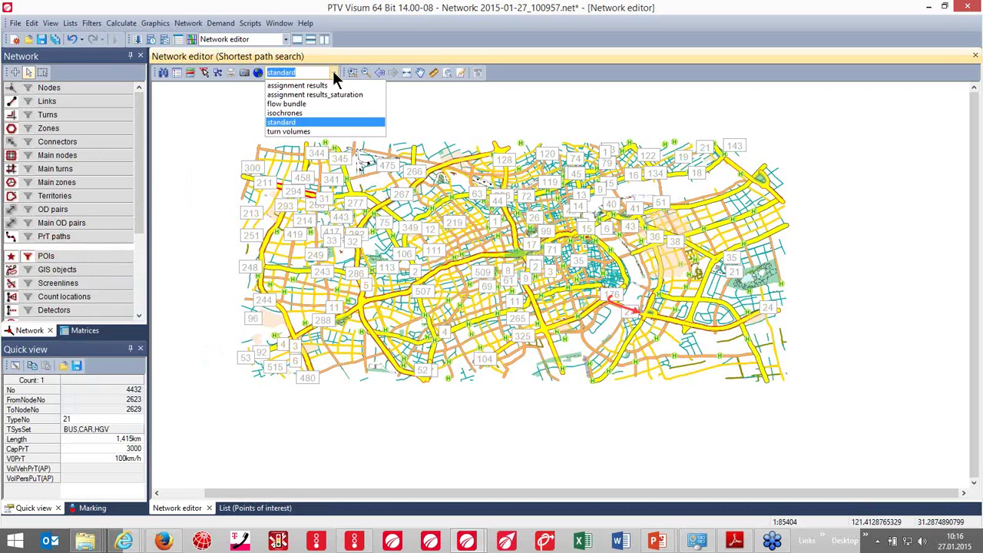
{"action": "left_click", "coordinate": [291, 122]}
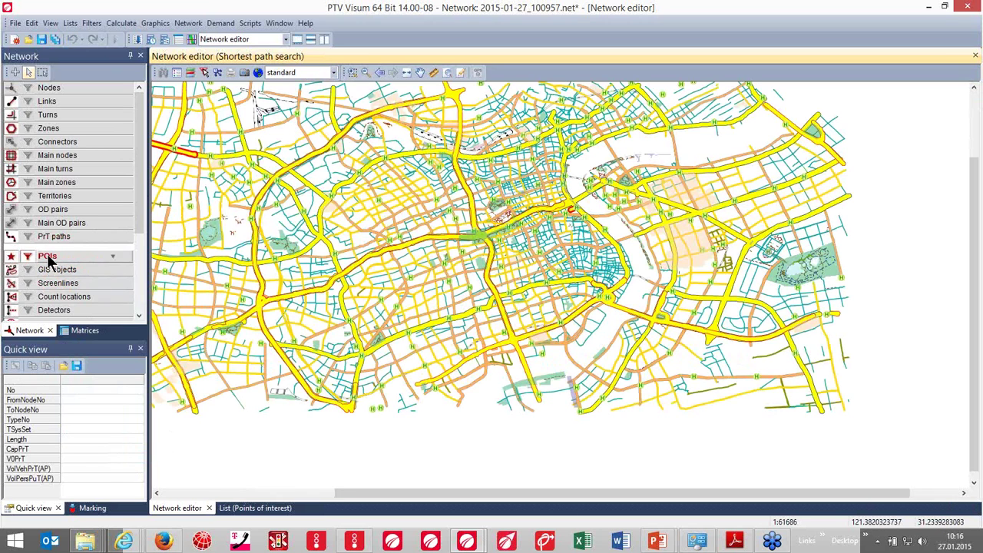
Step: Convert the active points of interest into zones numbered by No, using the next available number for duplicates and keeping the original POIs
{"action": "right_click", "coordinate": [48, 261]}
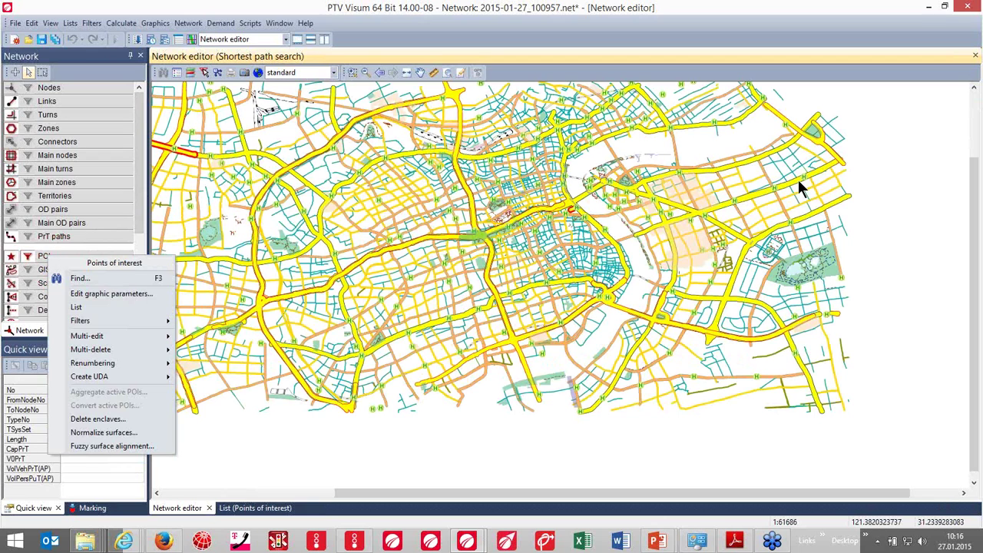
{"action": "left_click", "coordinate": [840, 139]}
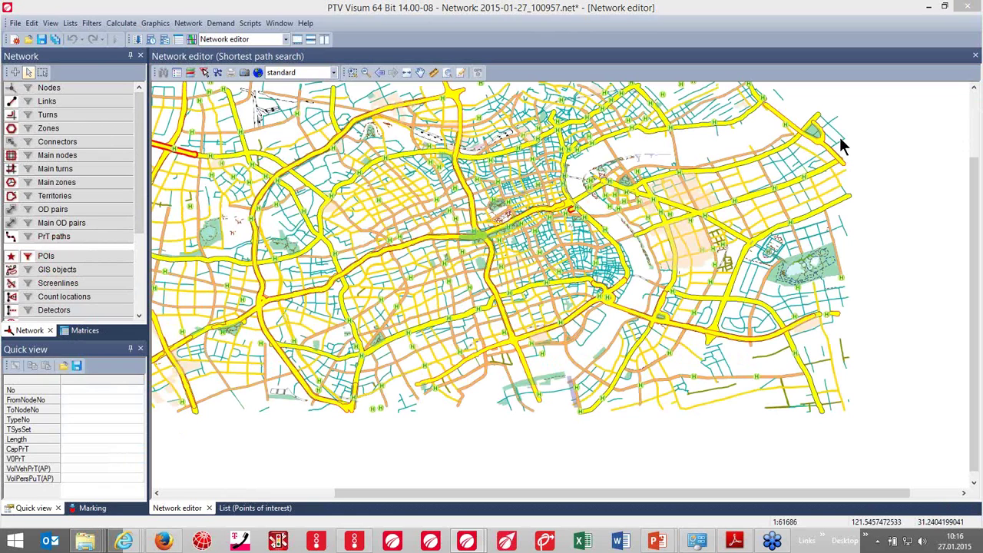
{"action": "left_click", "coordinate": [48, 256]}
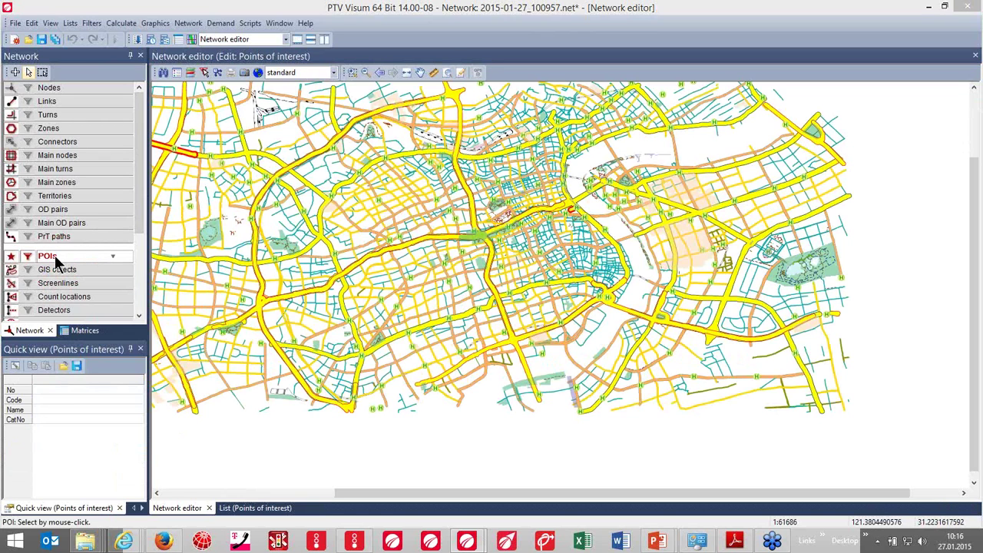
{"action": "right_click", "coordinate": [55, 255]}
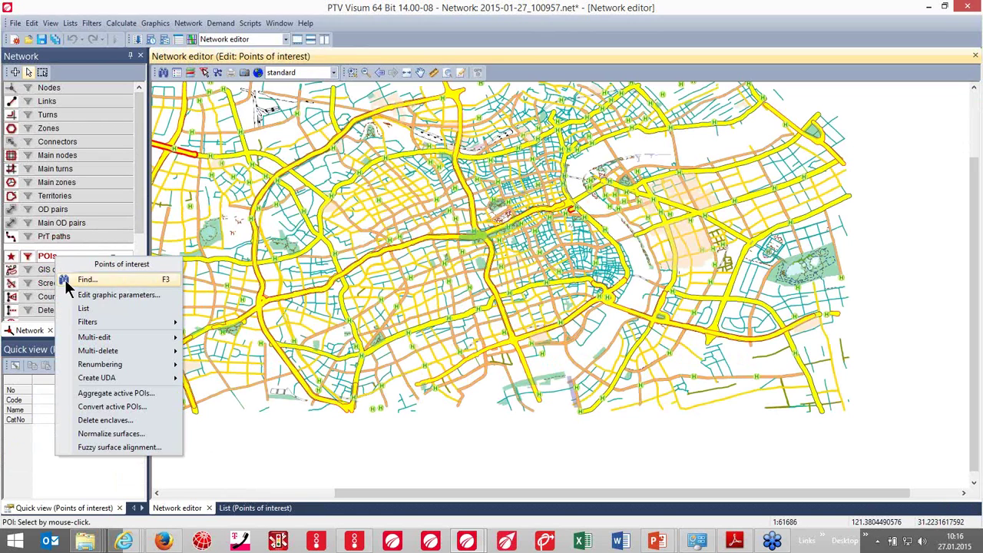
{"action": "left_click", "coordinate": [97, 407]}
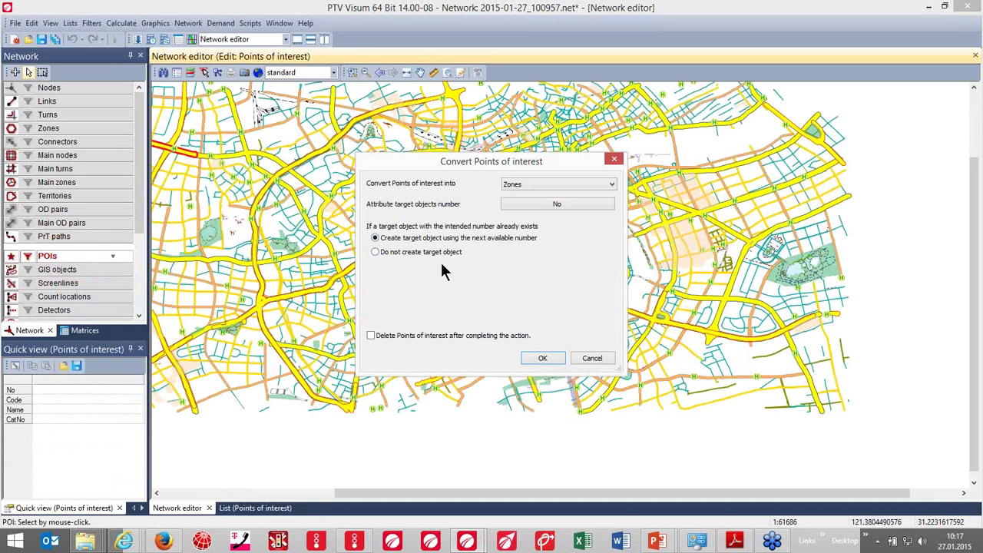
{"action": "left_click", "coordinate": [543, 358]}
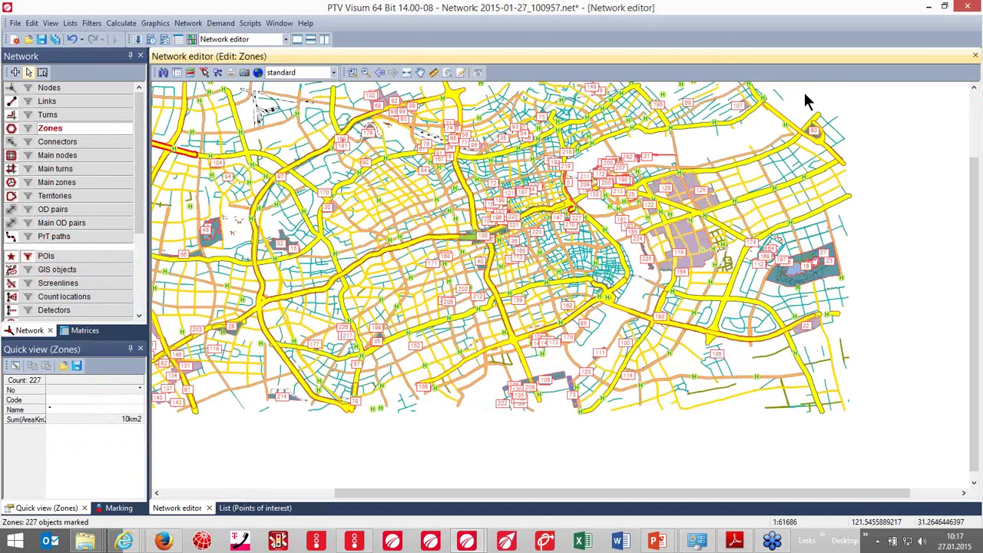
Step: Switch to the PowerPoint presentation to check the quick network setup workflow, and return to PTV Visum
{"action": "left_click", "coordinate": [657, 543]}
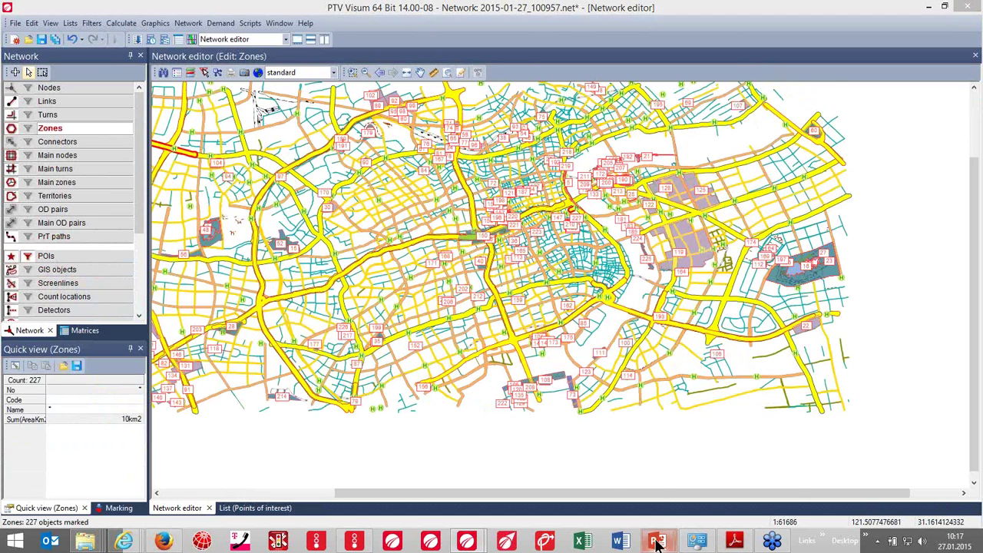
{"action": "left_click", "coordinate": [708, 482]}
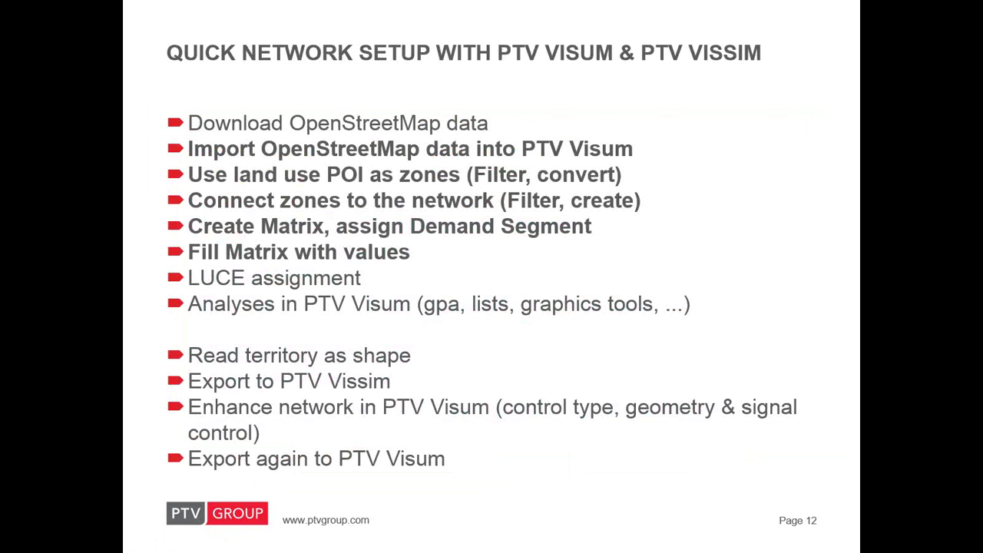
{"action": "key", "text": "alt+Tab"}
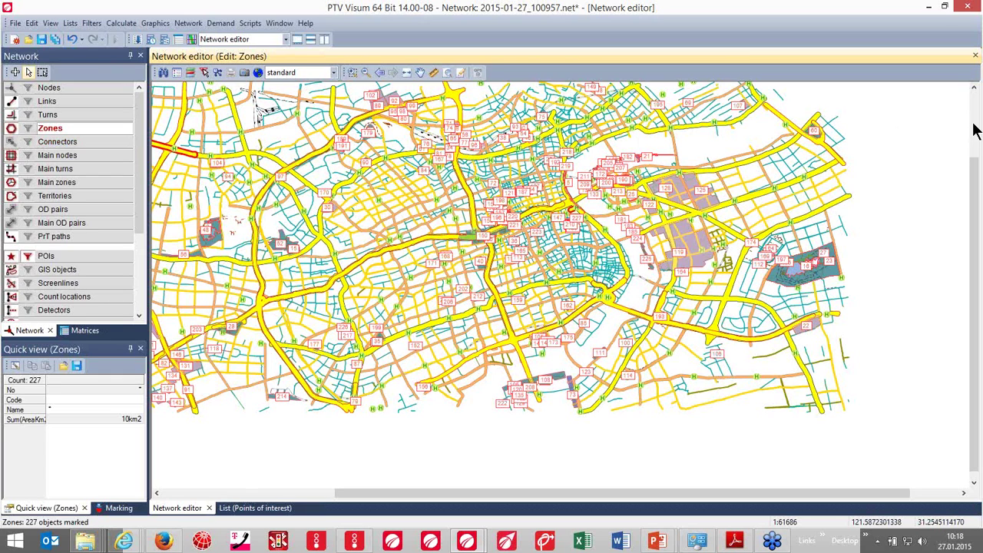
Step: Inspect the PrT settings for generating zone connectors and leave them without creating any connectors
{"action": "right_click", "coordinate": [60, 142]}
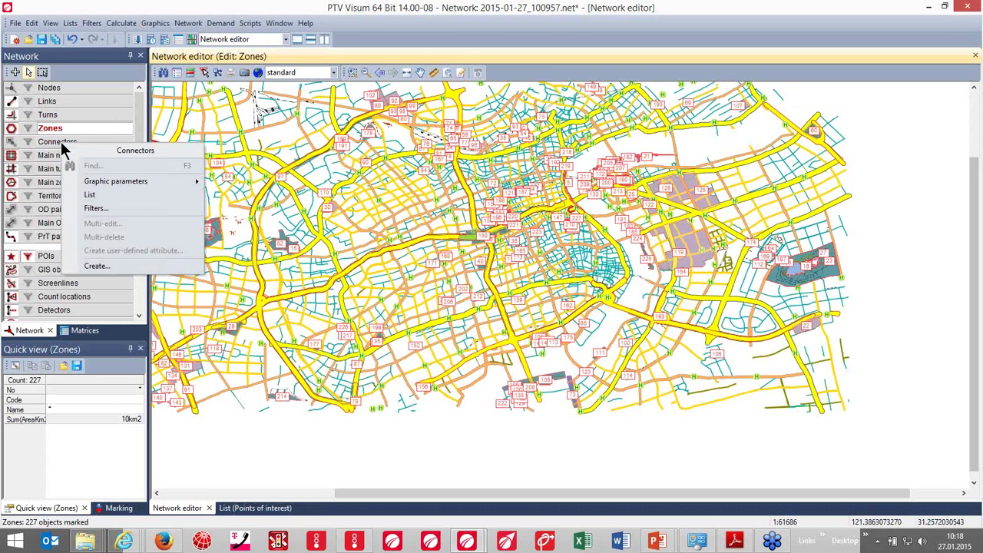
{"action": "left_click", "coordinate": [96, 266]}
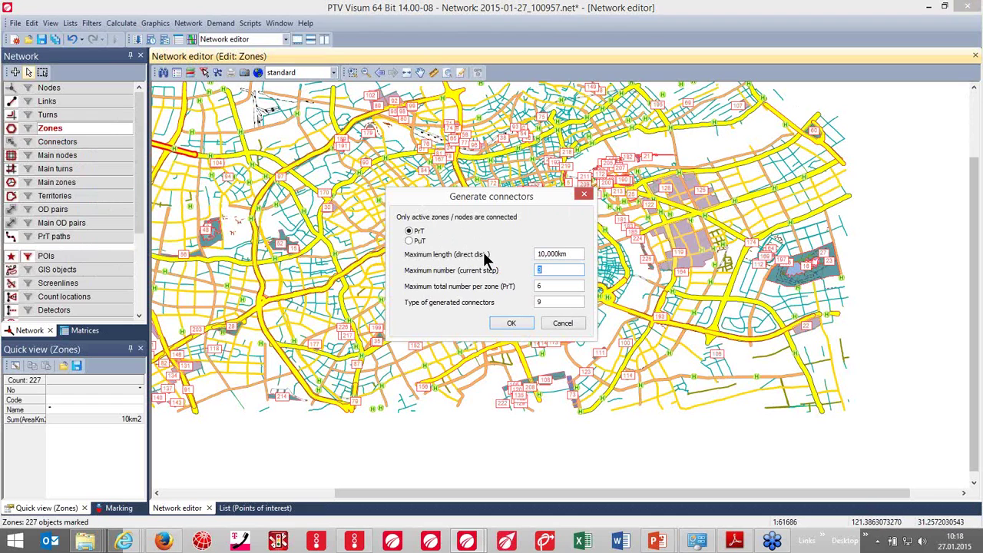
{"action": "left_click", "coordinate": [550, 323]}
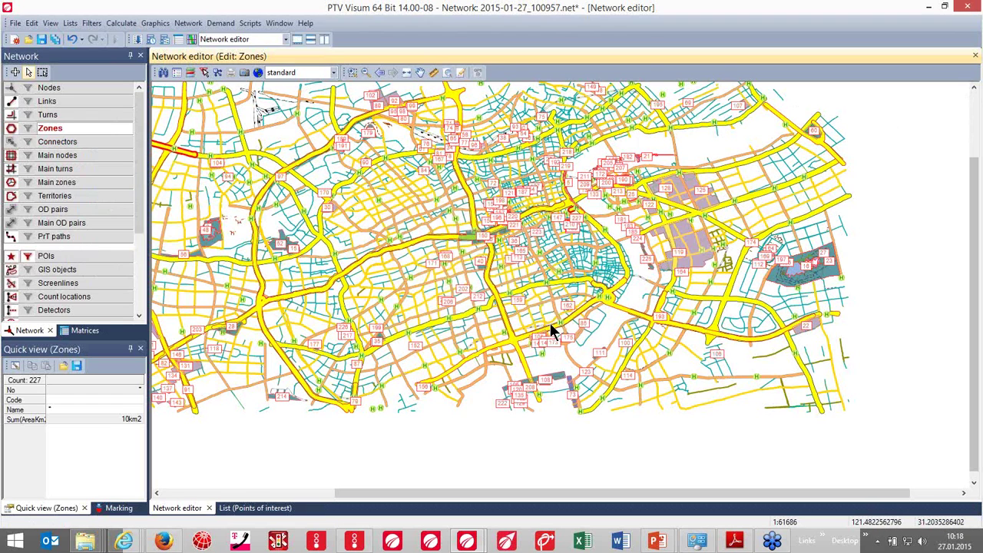
Step: Open the Generate PuT Zone Connectors add-in and read its help on the method, catchment radius and barriers
{"action": "left_click", "coordinate": [253, 23]}
{"action": "mouse_move", "coordinate": [266, 80]}
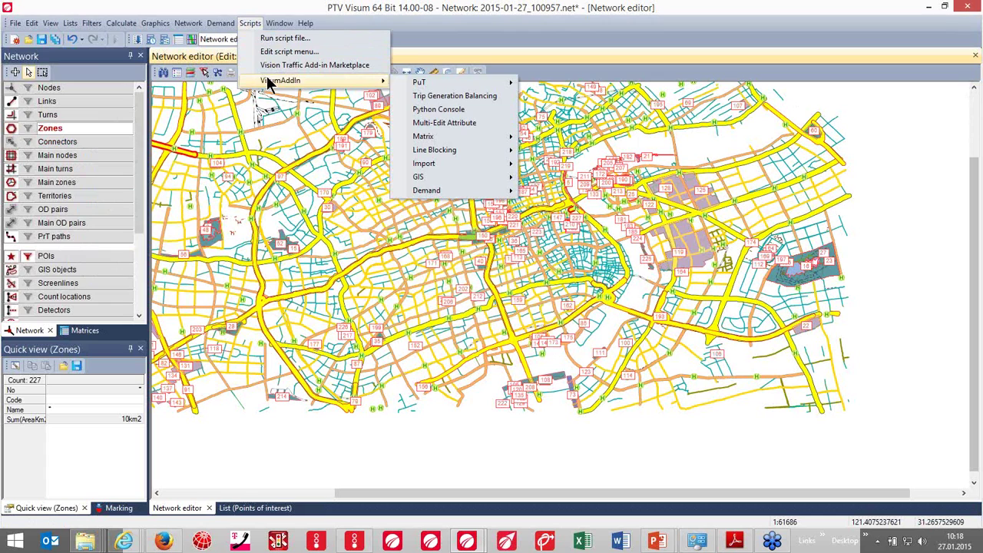
{"action": "mouse_move", "coordinate": [423, 80]}
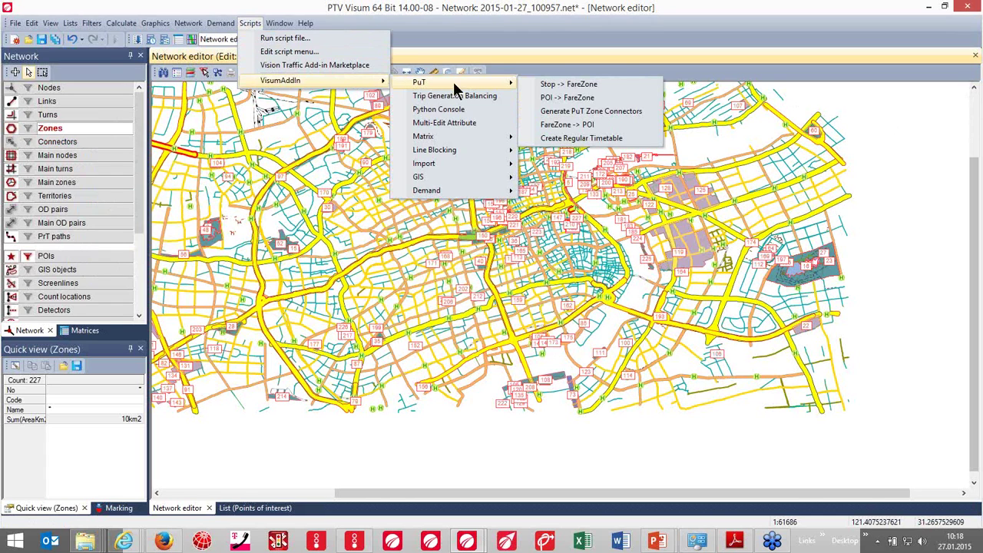
{"action": "left_click", "coordinate": [559, 115]}
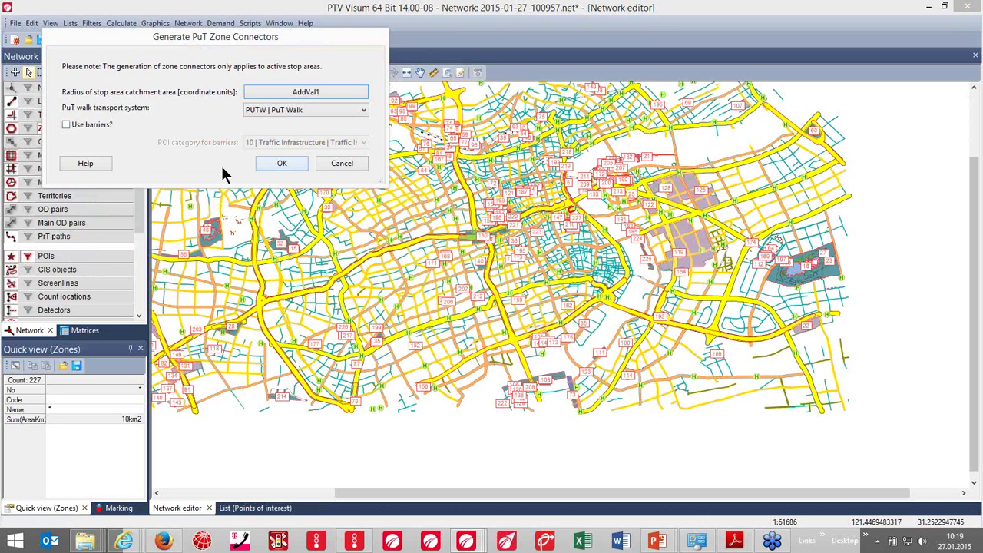
{"action": "left_click", "coordinate": [88, 163]}
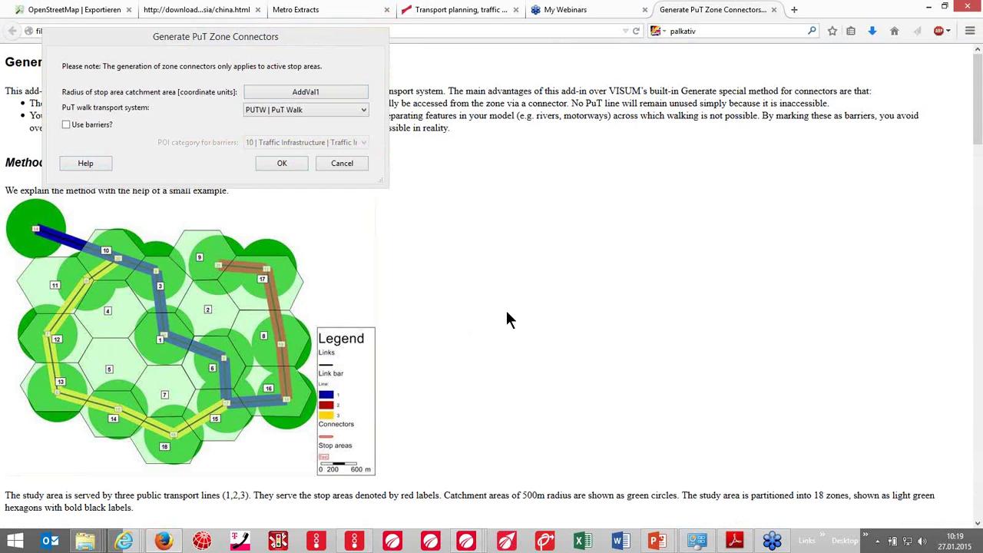
{"action": "scroll", "coordinate": [507, 319], "scroll_direction": "down", "scroll_amount": 10}
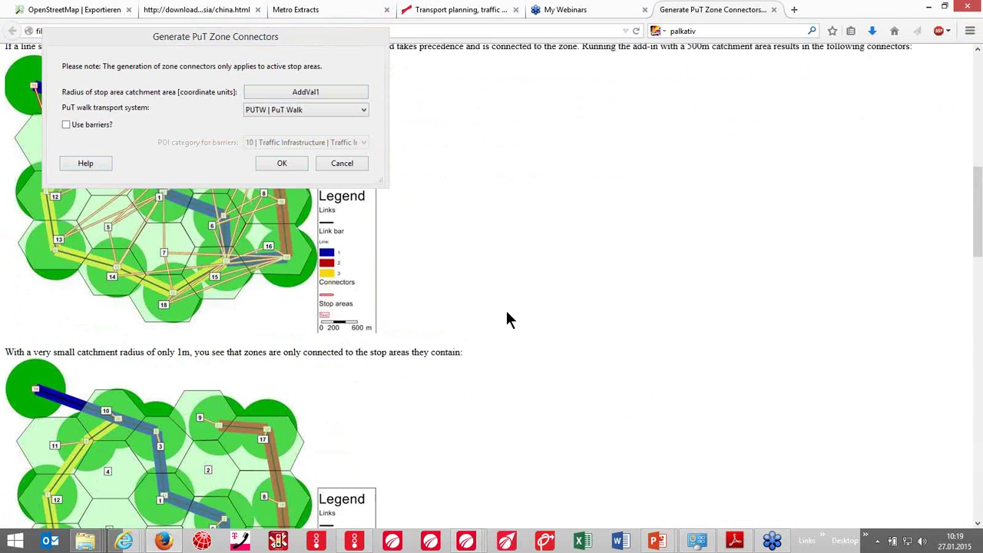
{"action": "scroll", "coordinate": [507, 319], "scroll_direction": "down", "scroll_amount": 6}
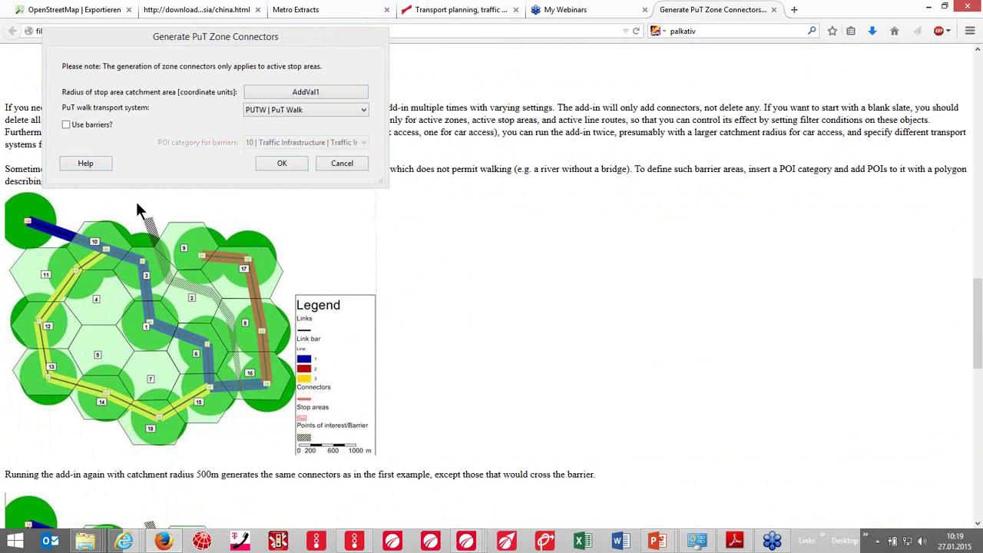
Step: Read the help's barrier example for PuT zone connectors, and leave the add-in without generating connectors
{"action": "mouse_move", "coordinate": [135, 198]}
{"action": "left_mouse_down"}
{"action": "mouse_move", "coordinate": [174, 281]}
{"action": "mouse_move", "coordinate": [210, 290]}
{"action": "mouse_move", "coordinate": [236, 396]}
{"action": "left_mouse_up"}
{"action": "left_click_drag", "start_coordinate": [240, 440], "coordinate": [238, 441]}
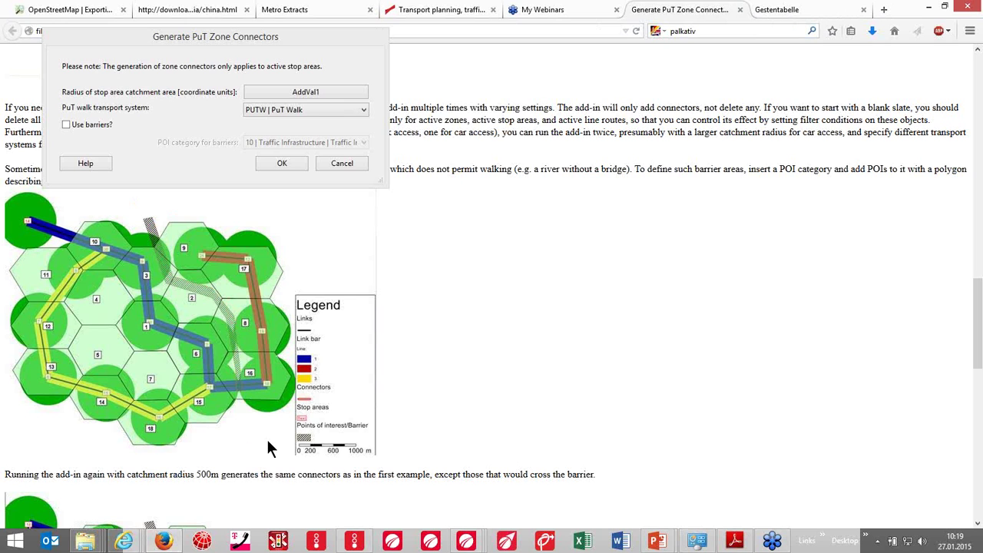
{"action": "scroll", "coordinate": [273, 393], "scroll_direction": "down", "scroll_amount": 5}
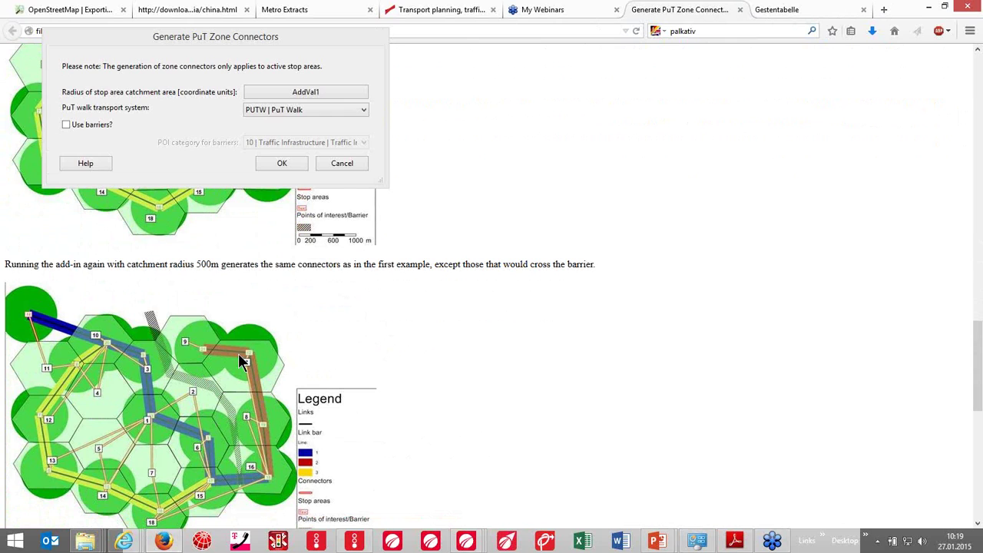
{"action": "left_click", "coordinate": [336, 162]}
{"action": "left_click_drag", "start_coordinate": [594, 182], "coordinate": [499, 240]}
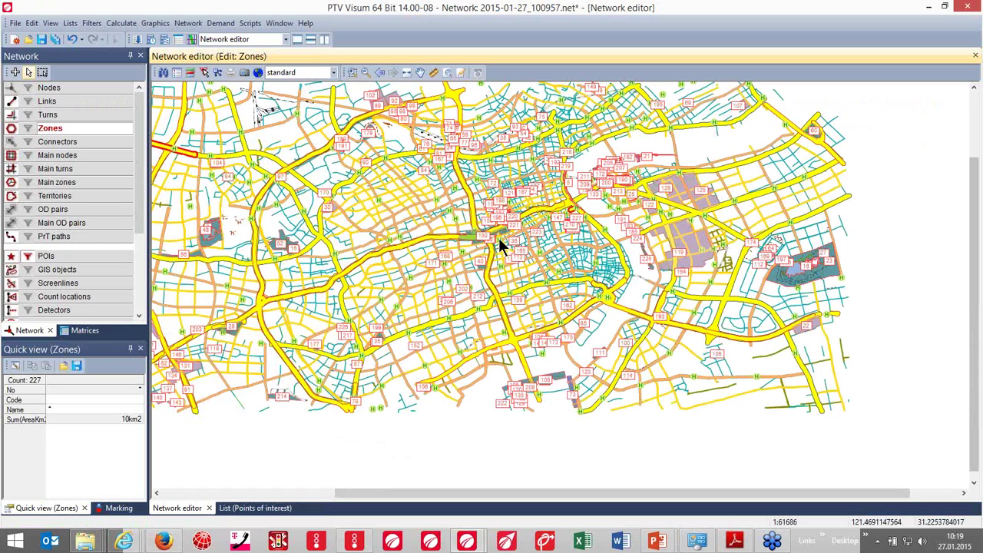
{"action": "right_click", "coordinate": [62, 140]}
{"action": "left_click", "coordinate": [98, 264]}
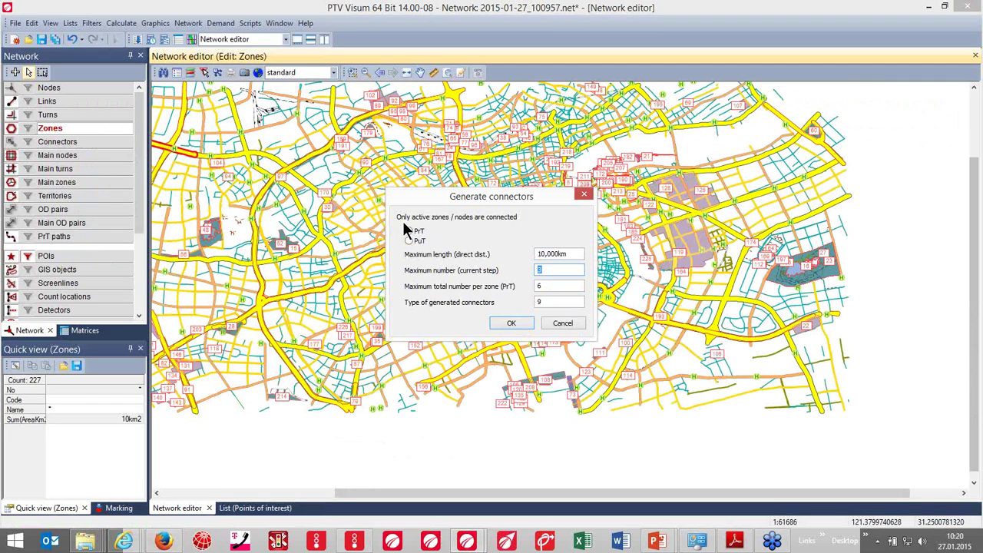
{"action": "left_click", "coordinate": [558, 322]}
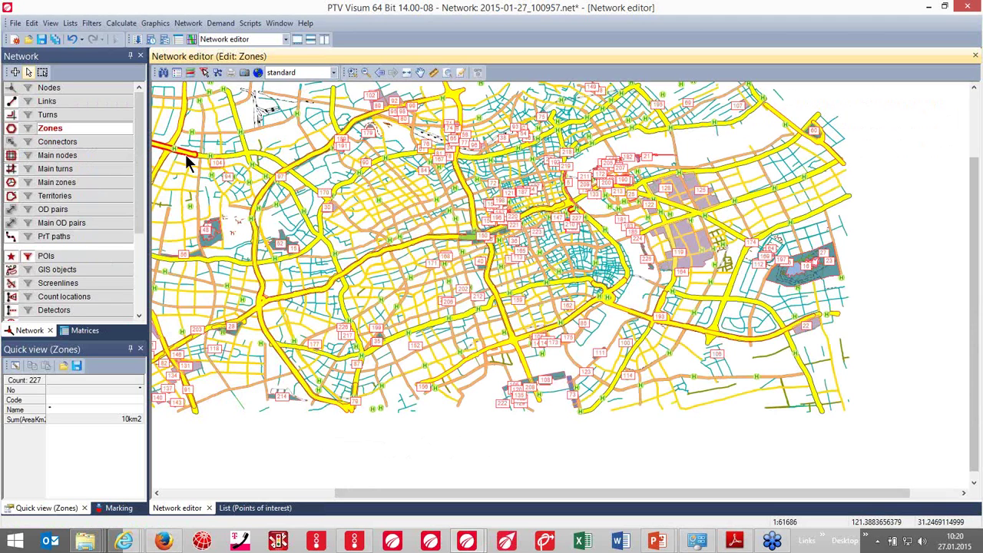
Step: Set up a node filter condition based on the type number of the nodes' in links
{"action": "left_click", "coordinate": [28, 88]}
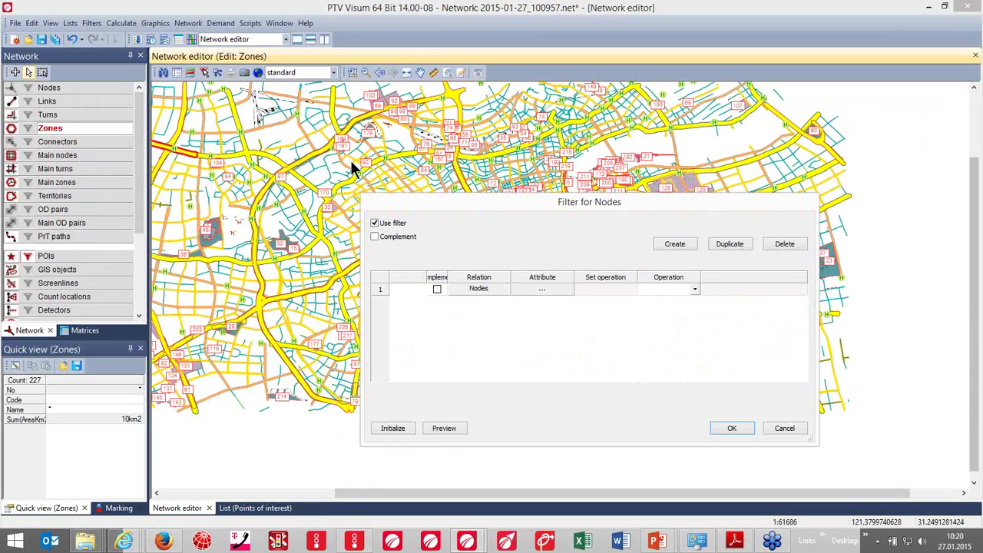
{"action": "left_click_drag", "start_coordinate": [432, 214], "coordinate": [235, 139]}
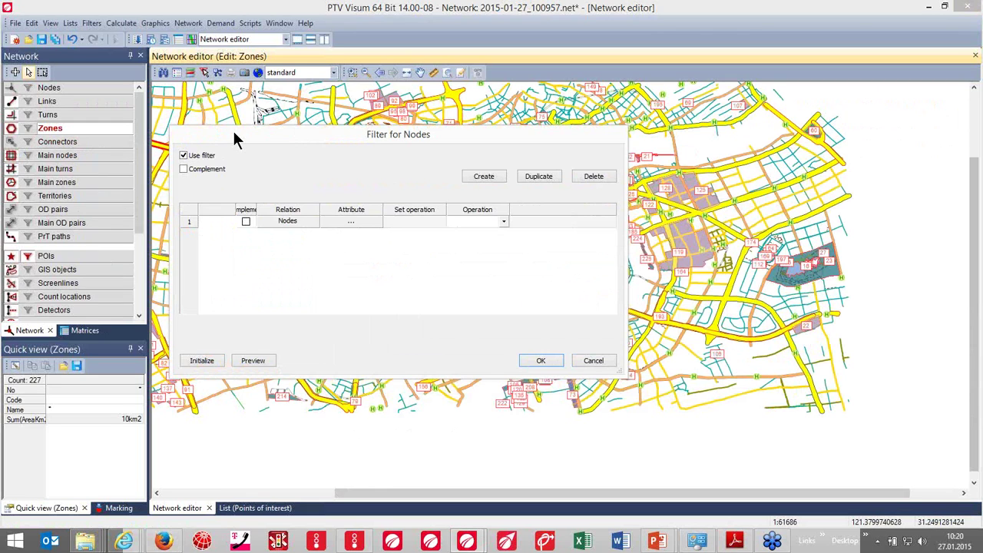
{"action": "left_click", "coordinate": [287, 223]}
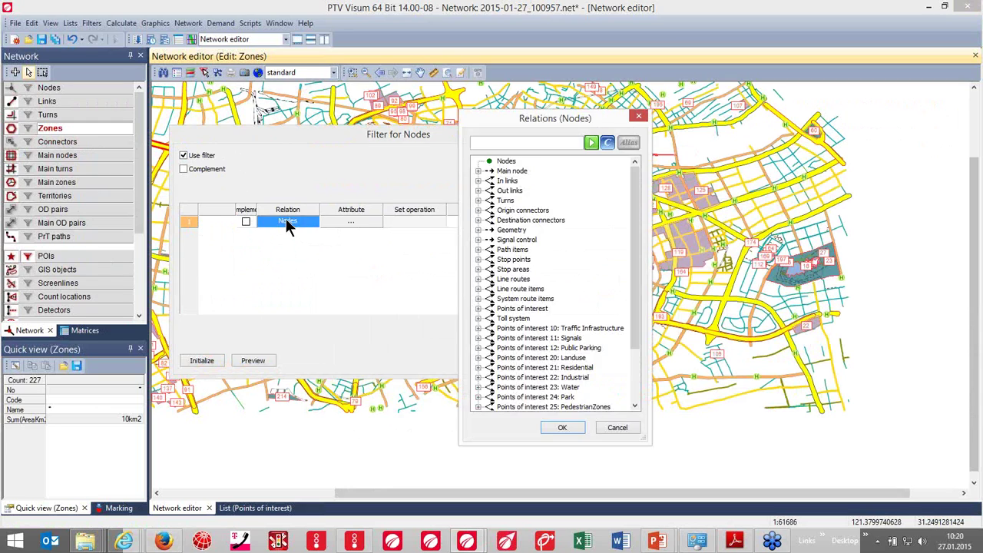
{"action": "left_click", "coordinate": [497, 169]}
{"action": "left_click", "coordinate": [506, 181]}
{"action": "left_click", "coordinate": [560, 429]}
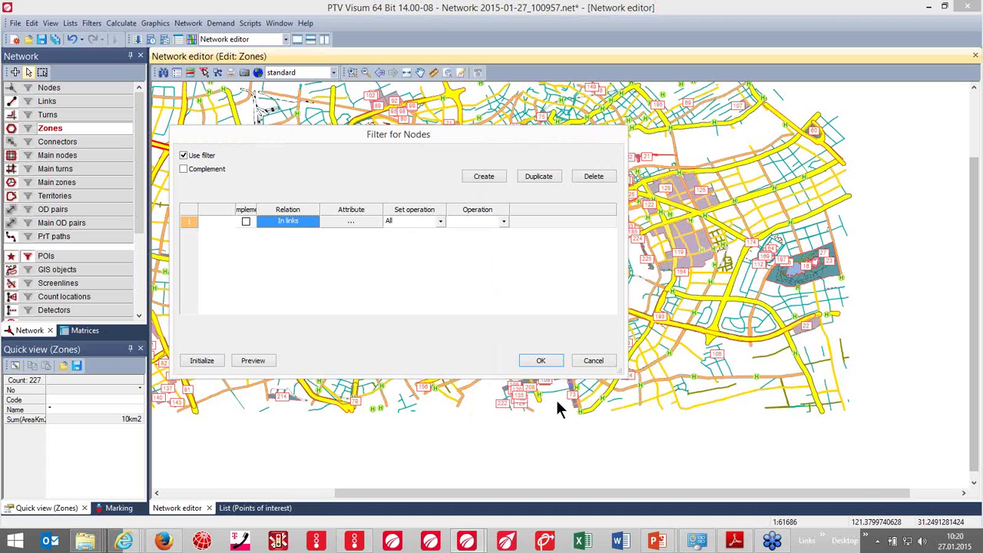
{"action": "left_click", "coordinate": [361, 221]}
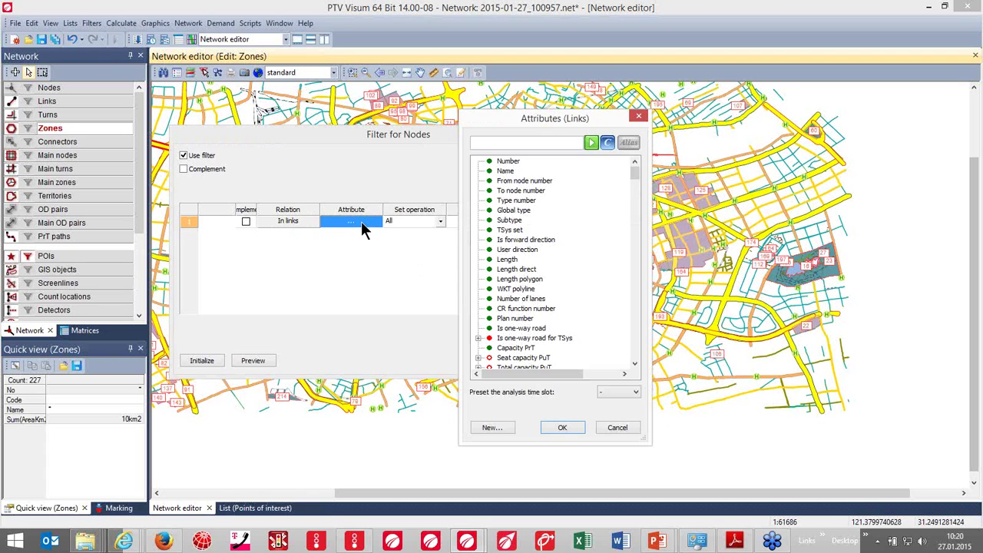
{"action": "left_click", "coordinate": [516, 201]}
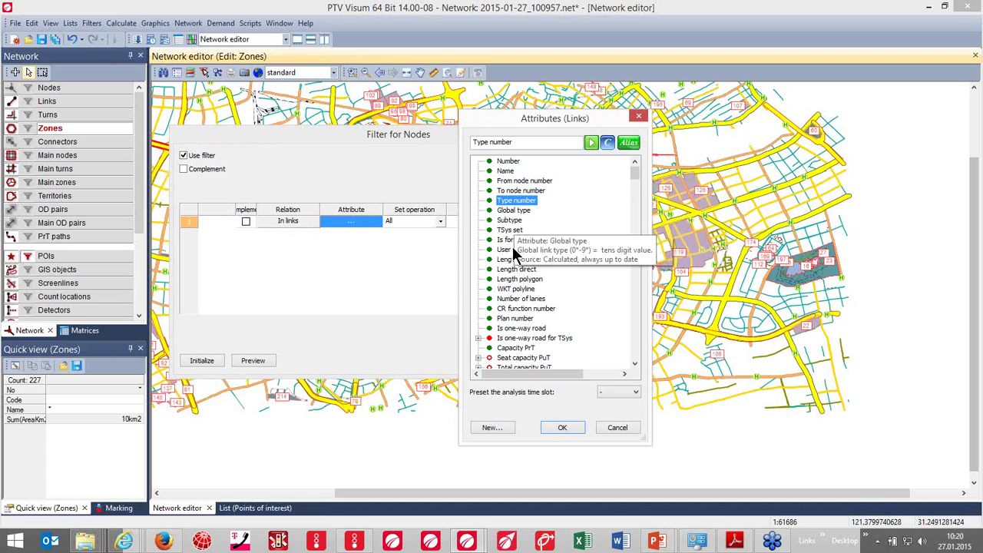
{"action": "left_click", "coordinate": [563, 428]}
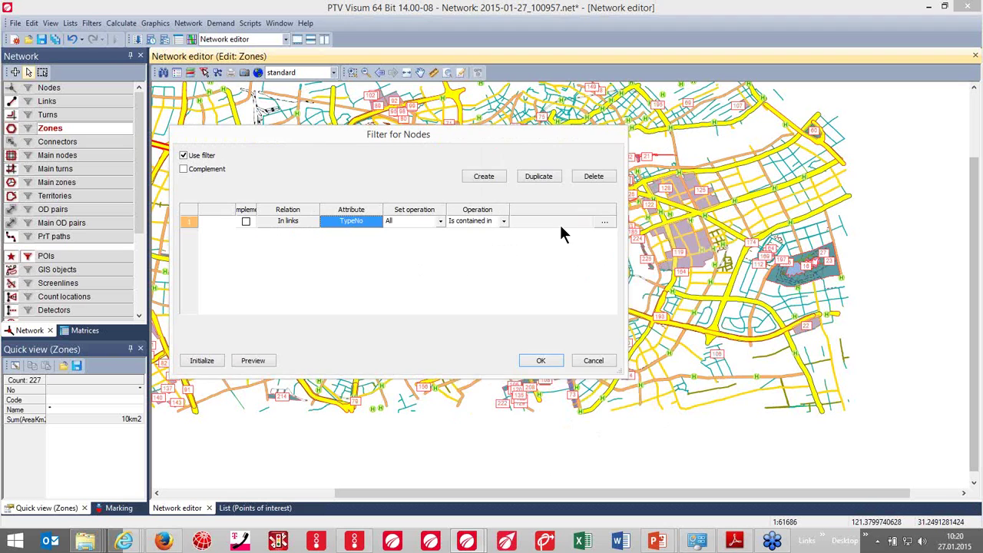
Step: Limit the node filter condition to link types 2 through 39 Primary_link, with the set operation One
{"action": "left_click", "coordinate": [603, 222]}
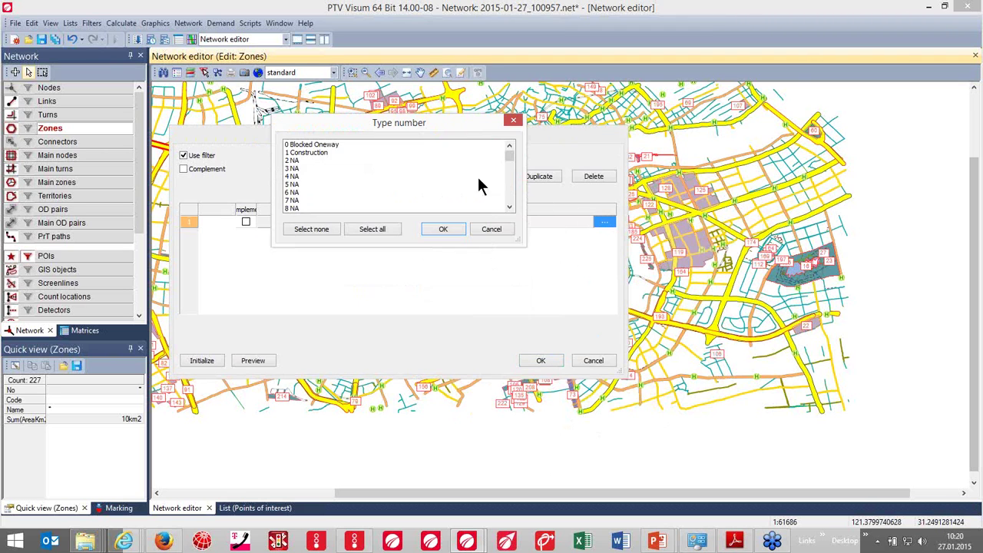
{"action": "left_click_drag", "start_coordinate": [521, 241], "coordinate": [574, 492]}
{"action": "left_click", "coordinate": [311, 160]}
{"action": "scroll", "coordinate": [335, 388], "scroll_direction": "down", "scroll_amount": 1}
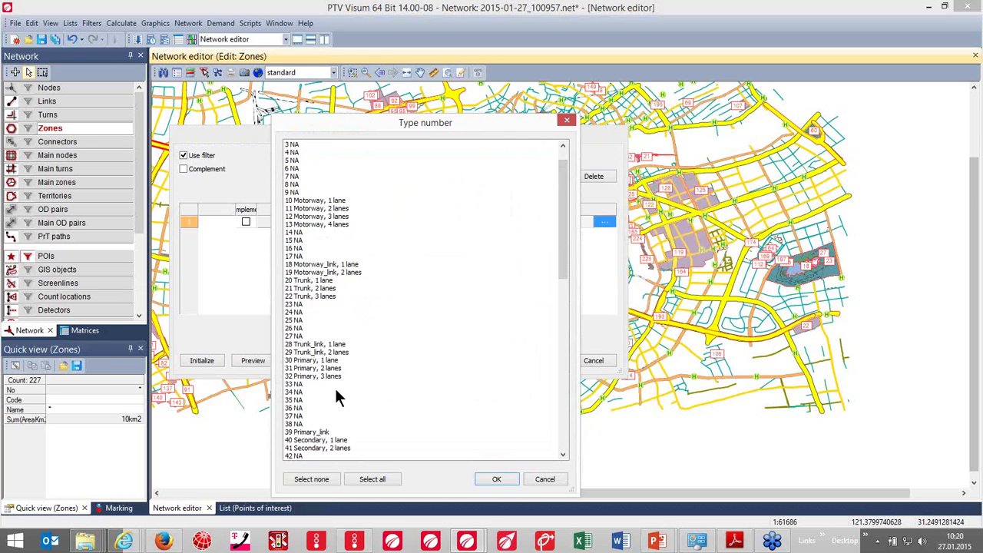
{"action": "left_click", "coordinate": [312, 432], "text": "shift"}
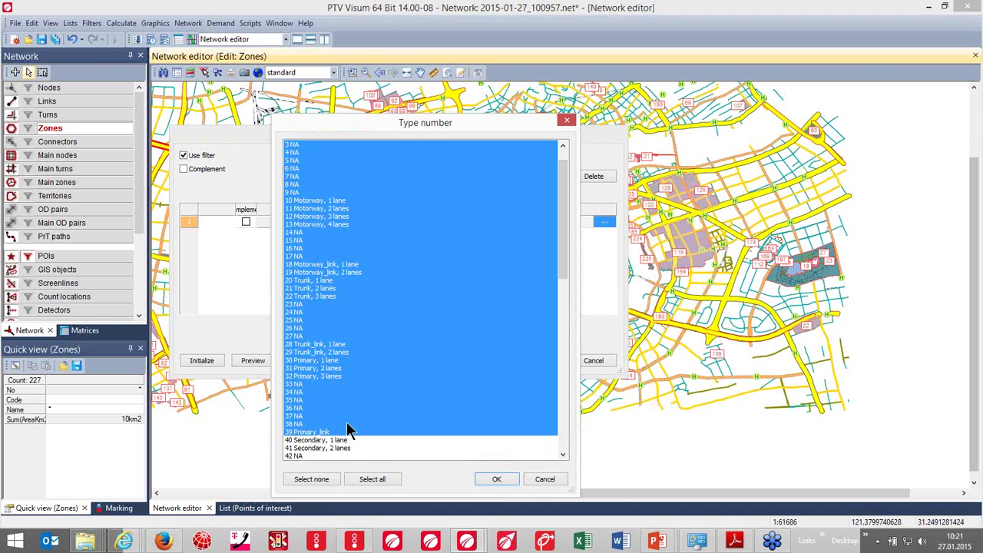
{"action": "left_click", "coordinate": [489, 479]}
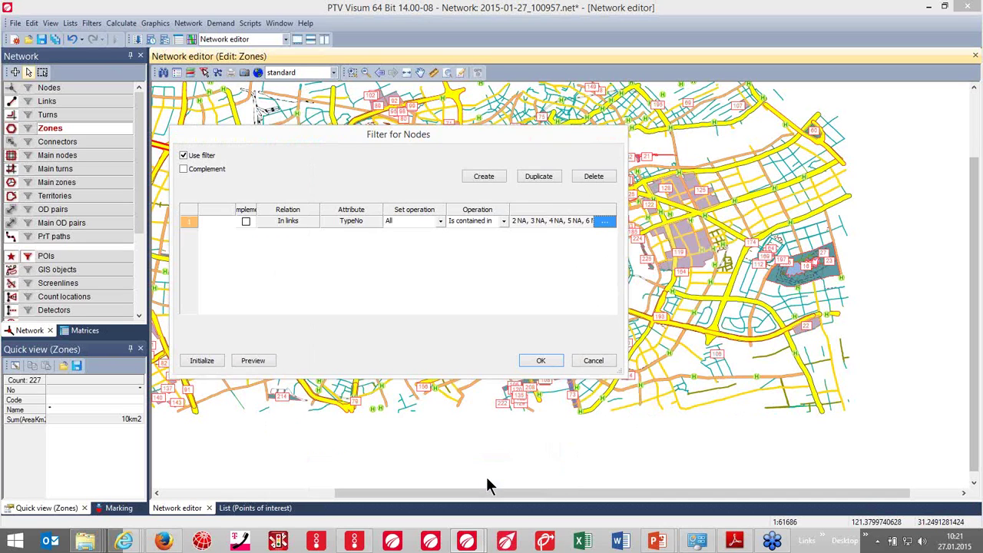
{"action": "left_click", "coordinate": [441, 220]}
{"action": "left_click", "coordinate": [401, 238]}
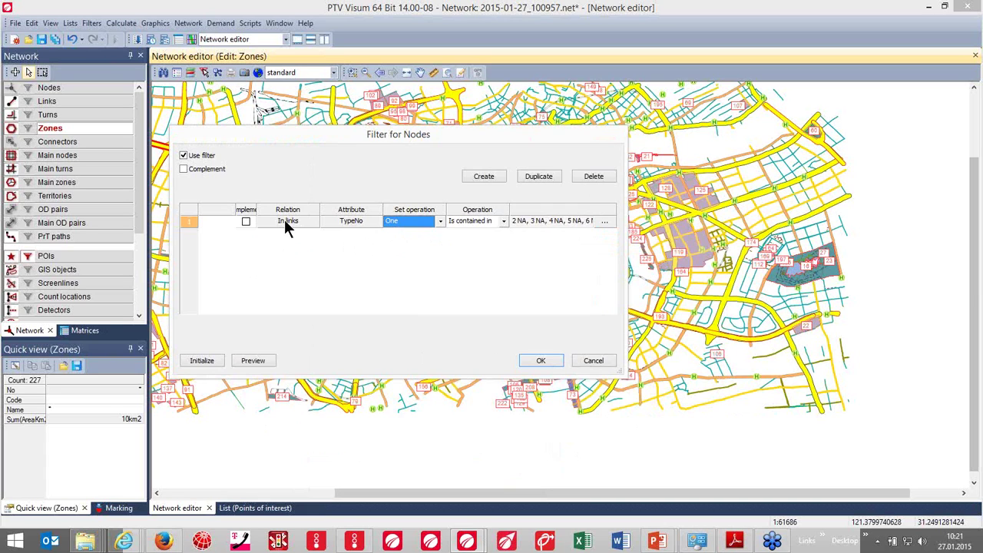
Step: Duplicate the filter condition, change the copy to in links whose TSys set contains CAR, and apply the filter with nodes displayed
{"action": "left_click", "coordinate": [536, 177]}
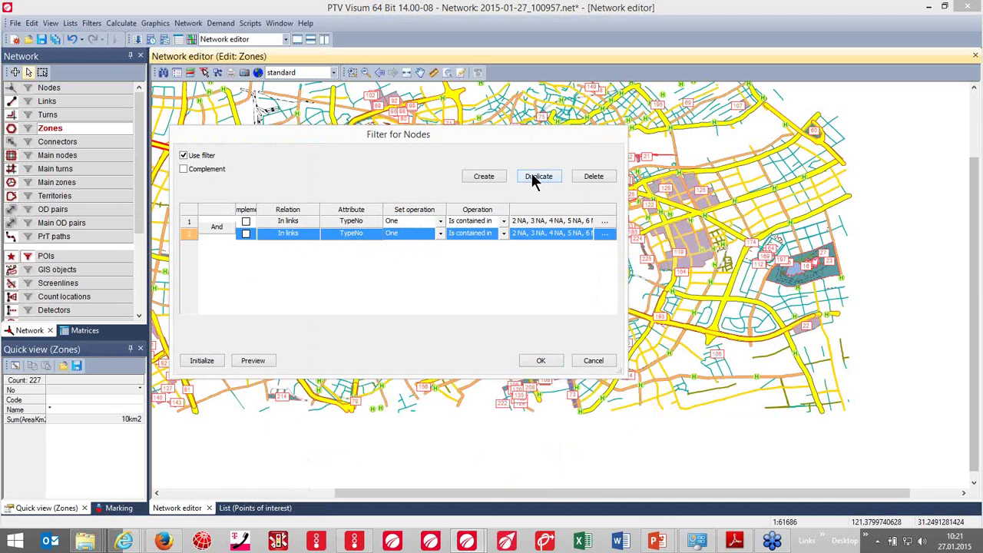
{"action": "left_click", "coordinate": [358, 235]}
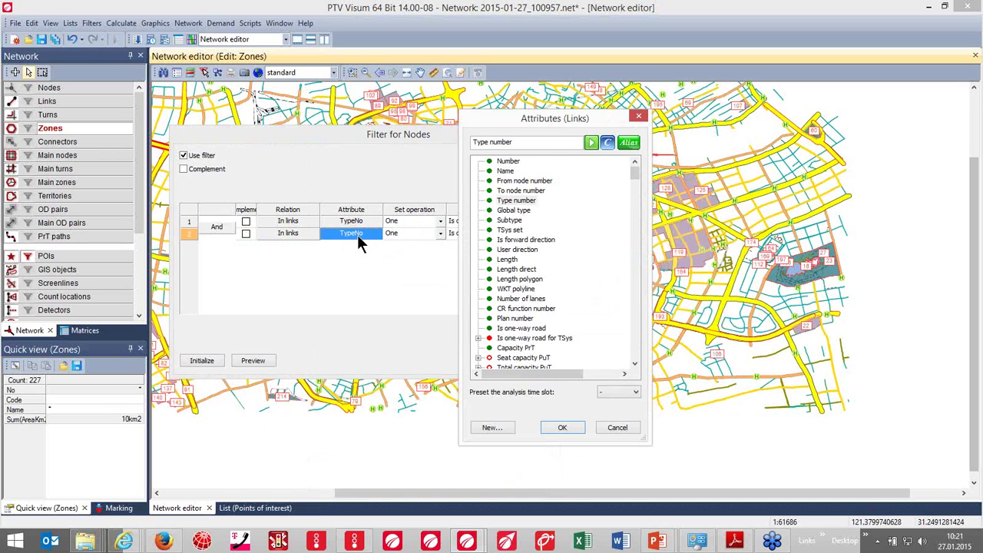
{"action": "left_click", "coordinate": [507, 230]}
{"action": "left_click", "coordinate": [561, 429]}
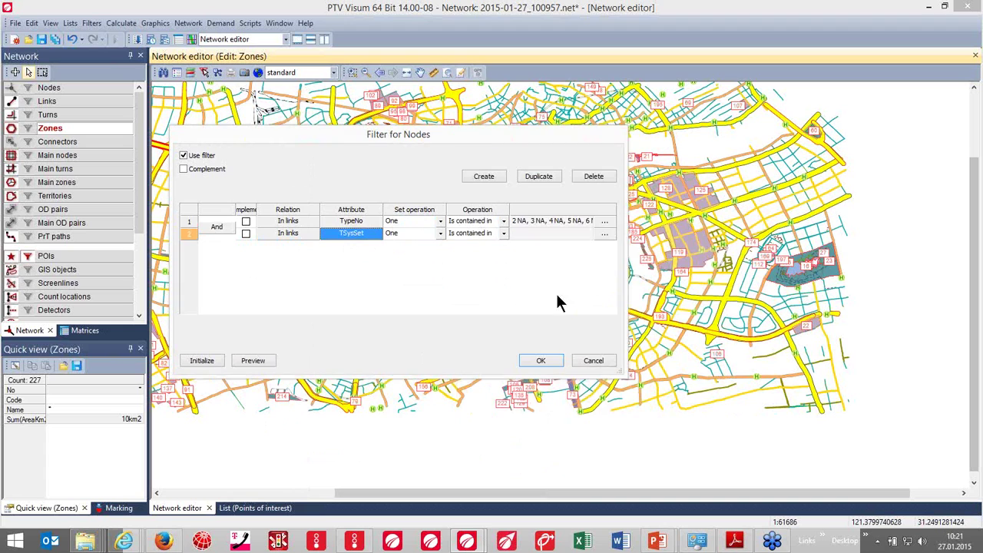
{"action": "left_click", "coordinate": [605, 233]}
{"action": "left_click", "coordinate": [321, 232]}
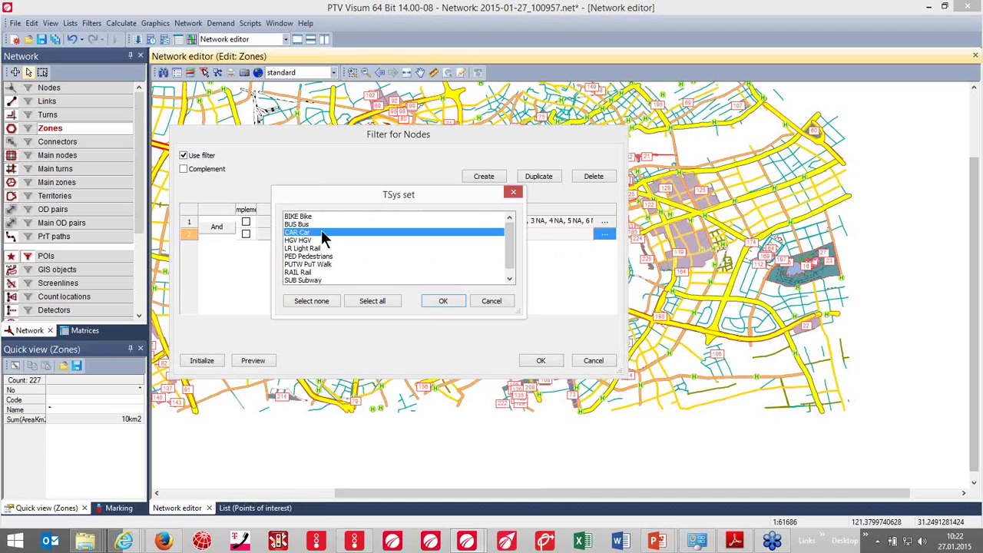
{"action": "left_click", "coordinate": [438, 301]}
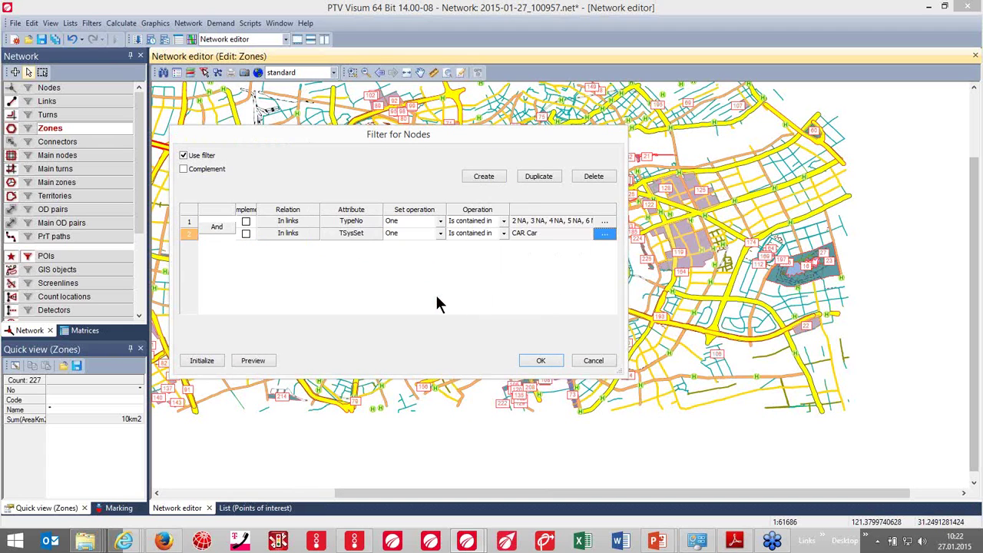
{"action": "left_click", "coordinate": [538, 361]}
{"action": "left_click", "coordinate": [13, 89]}
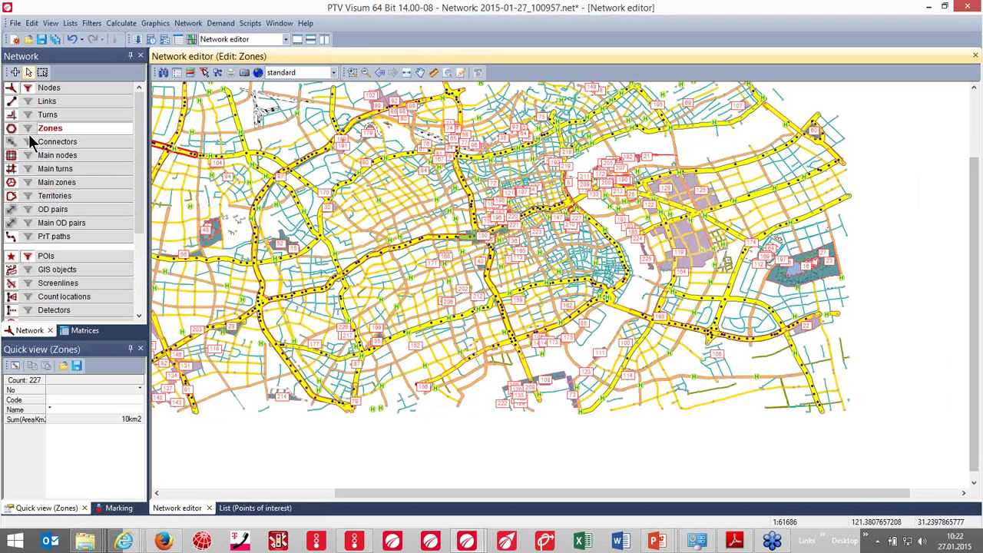
Step: Generate PrT connectors for the active zones and nodes with a maximum number of 3 in the current step, and display the connectors
{"action": "right_click", "coordinate": [56, 143]}
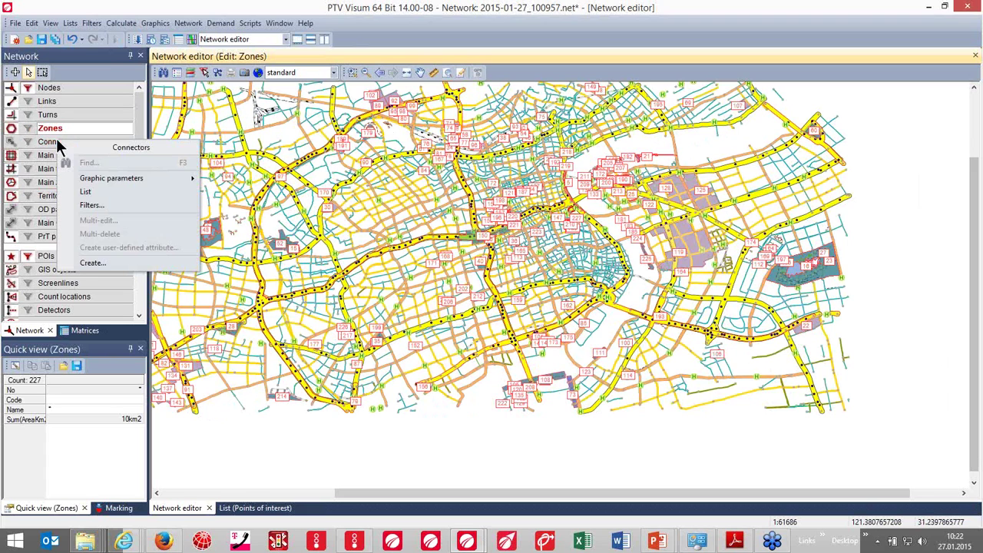
{"action": "left_click", "coordinate": [91, 260]}
{"action": "double_click", "coordinate": [542, 269]}
{"action": "type", "text": "3"}
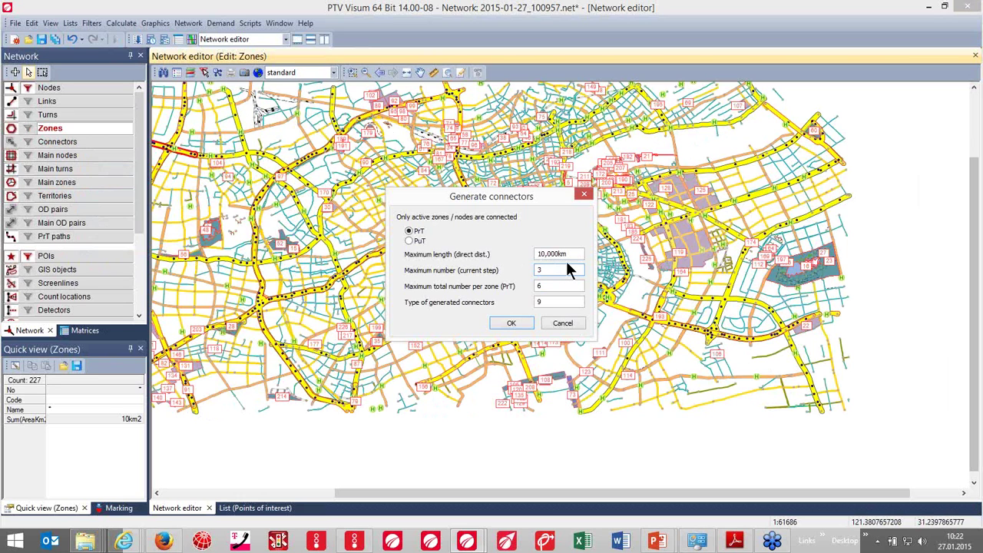
{"action": "left_click", "coordinate": [511, 323]}
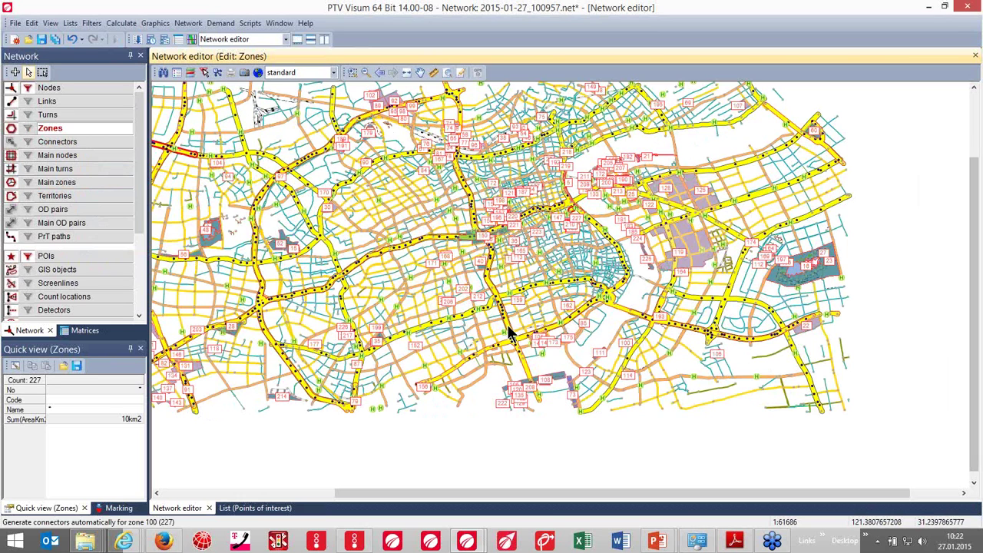
{"action": "left_click", "coordinate": [12, 141]}
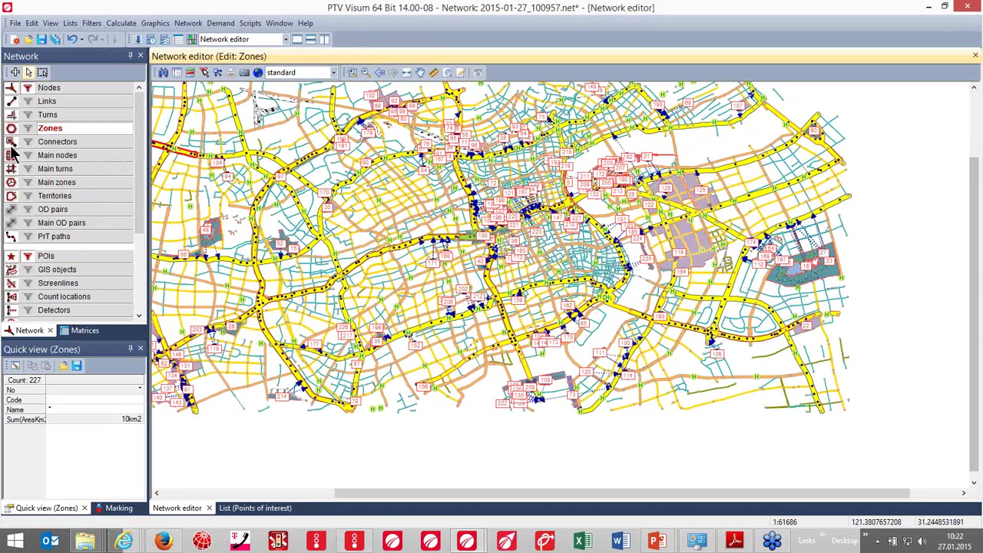
Step: Change the node filter's link types to 40 Secondary, 1 lane through 49, and apply it
{"action": "left_click", "coordinate": [28, 87]}
{"action": "left_click", "coordinate": [604, 221]}
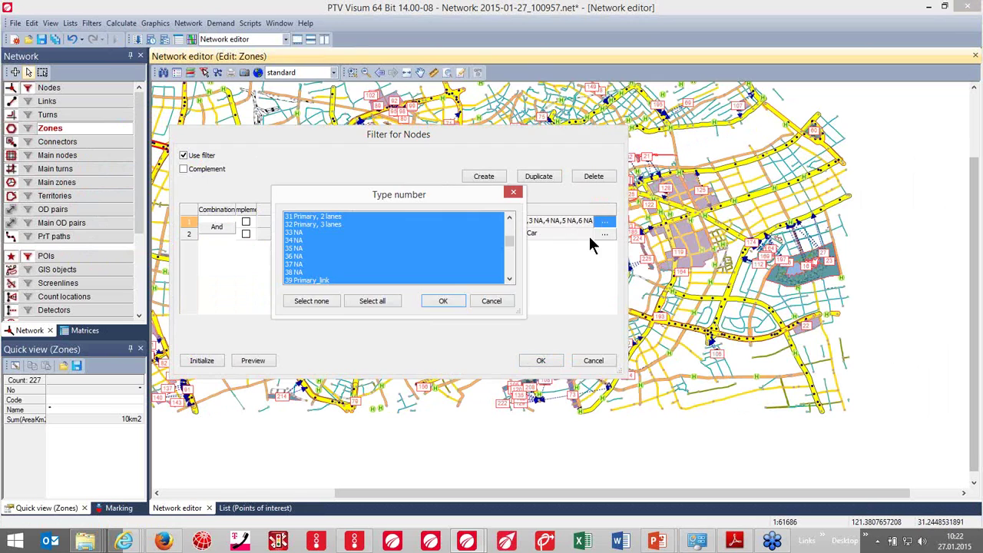
{"action": "left_click_drag", "start_coordinate": [513, 313], "coordinate": [599, 516]}
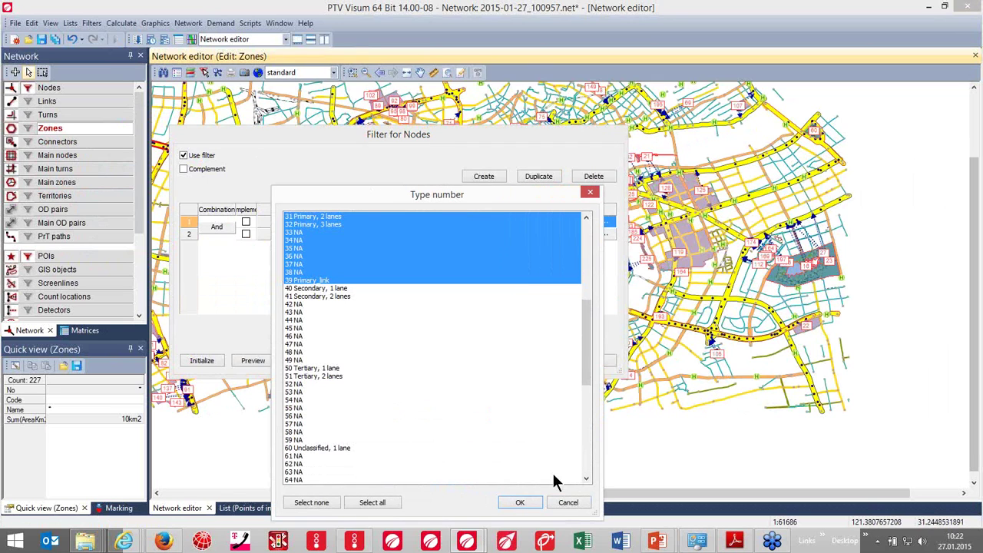
{"action": "left_click", "coordinate": [315, 288]}
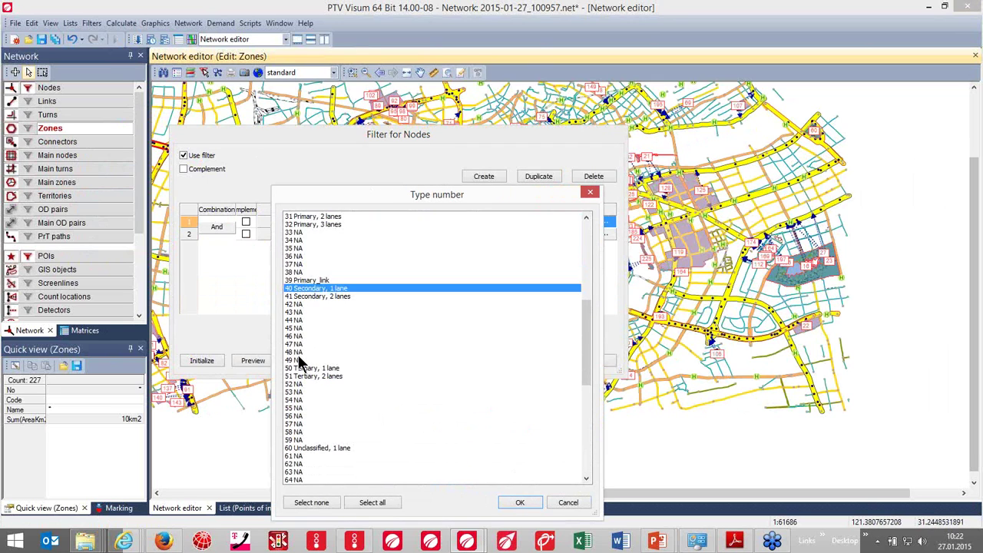
{"action": "left_click", "coordinate": [299, 354], "text": "shift"}
{"action": "left_click", "coordinate": [301, 360], "text": "shift"}
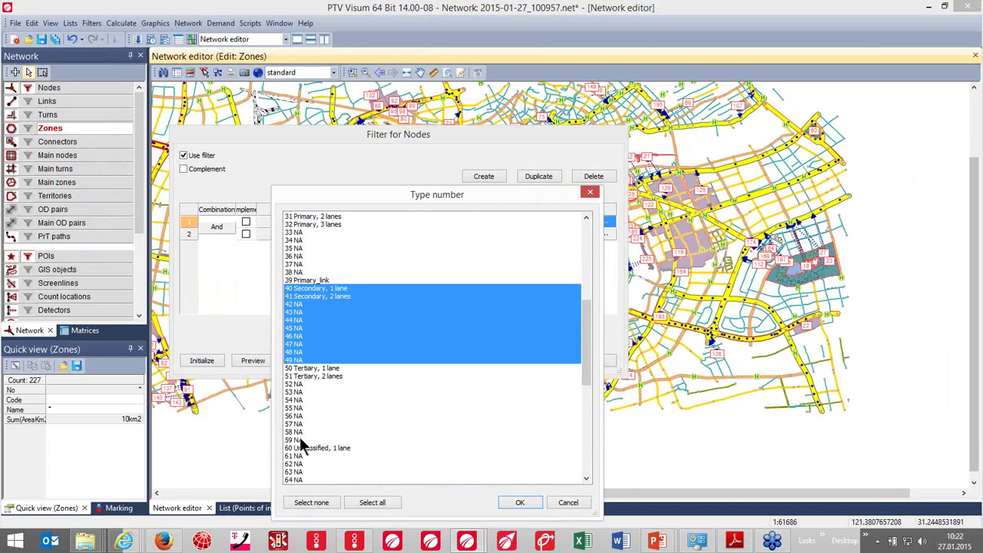
{"action": "left_click", "coordinate": [520, 501]}
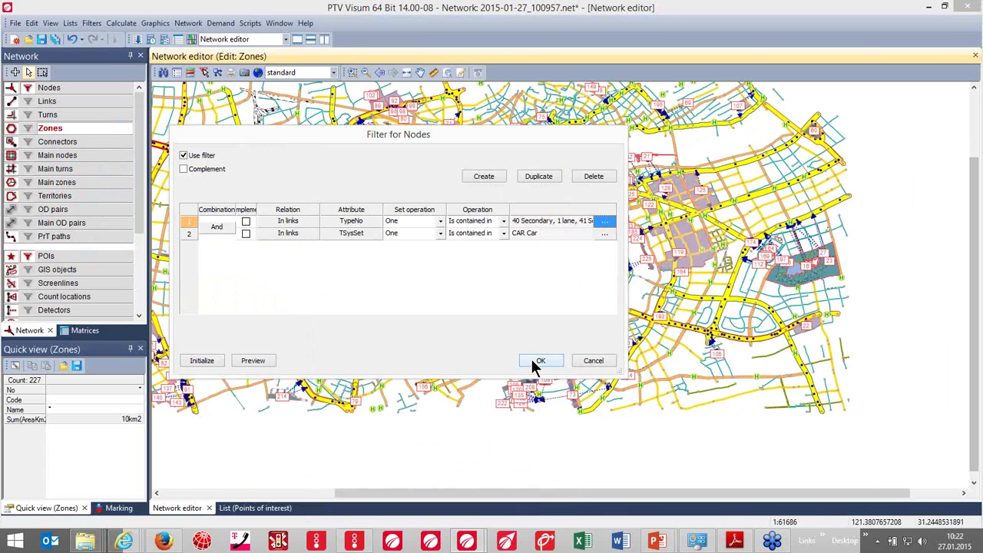
{"action": "left_click", "coordinate": [537, 361]}
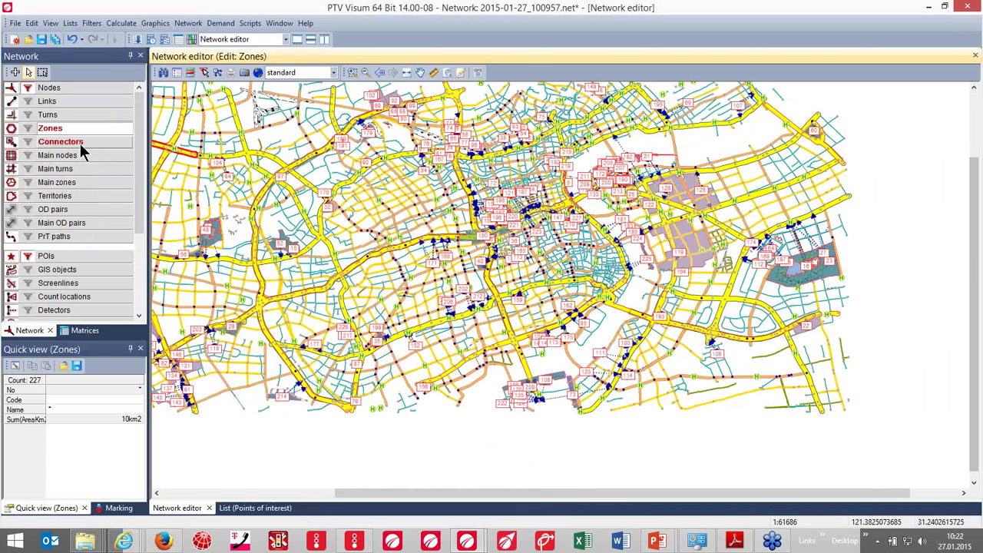
Step: Generate additional PrT connectors to the filtered nodes with a maximum number of 2 in the current step
{"action": "right_click", "coordinate": [80, 144]}
{"action": "left_click", "coordinate": [115, 267]}
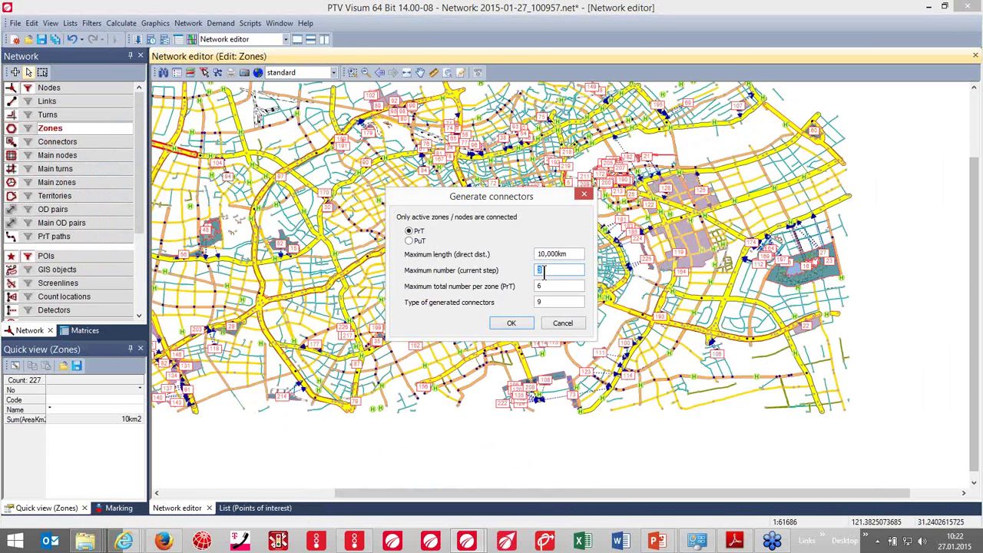
{"action": "type", "text": "2"}
{"action": "left_click", "coordinate": [510, 323]}
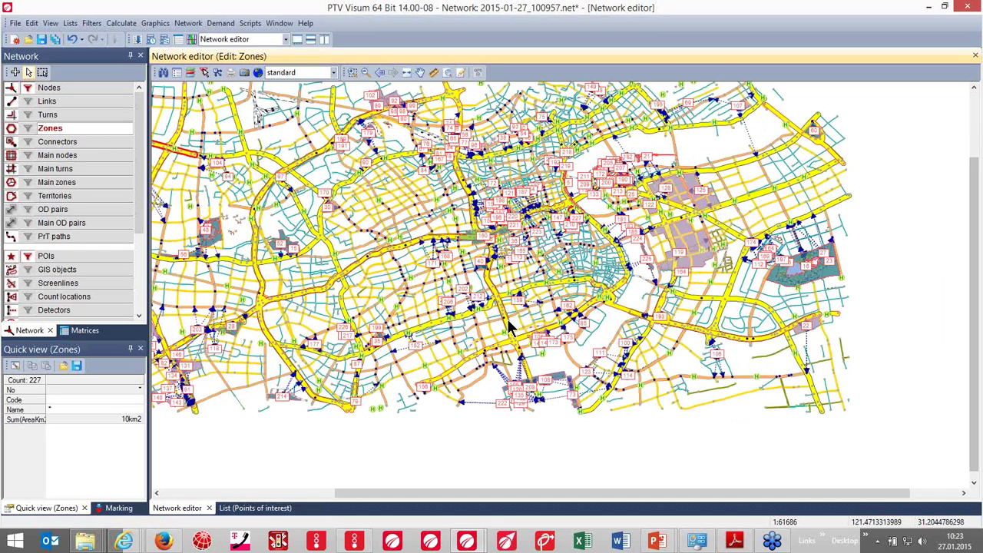
Step: Turn off the node filter and the display of nodes, and clear the zone selection
{"action": "left_click", "coordinate": [28, 89]}
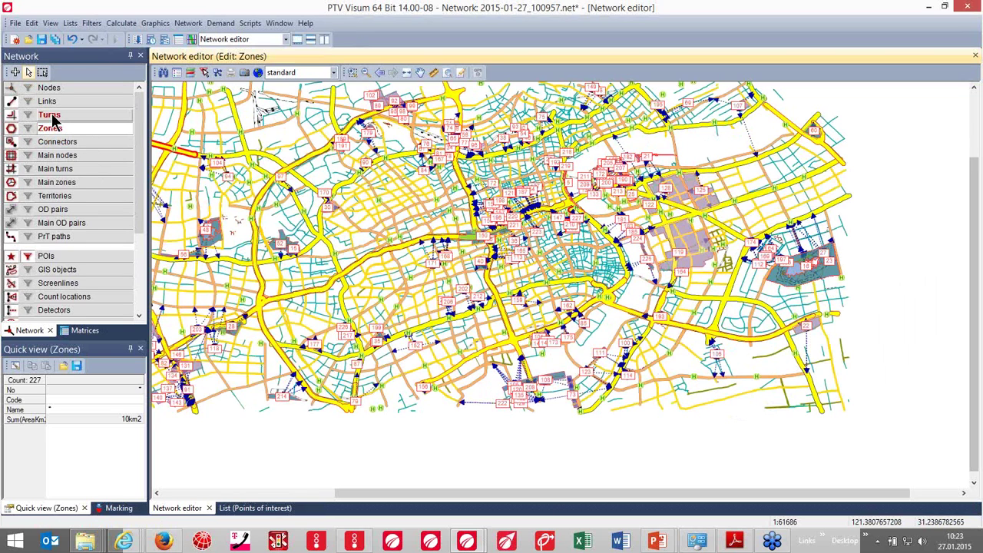
{"action": "left_click", "coordinate": [298, 433]}
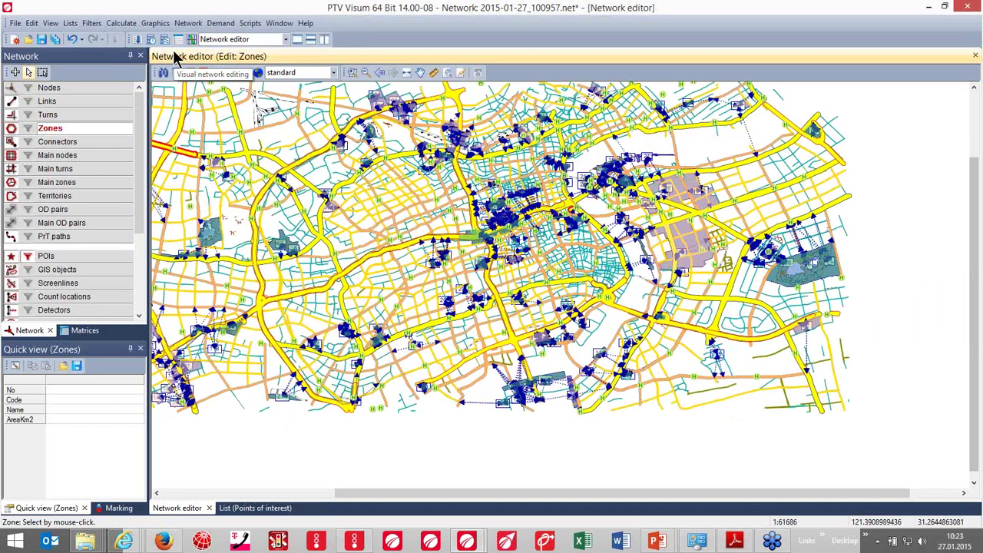
Step: Run a network check with only the network consistency test between all zones, limited to the CAR transport system
{"action": "left_click", "coordinate": [137, 30]}
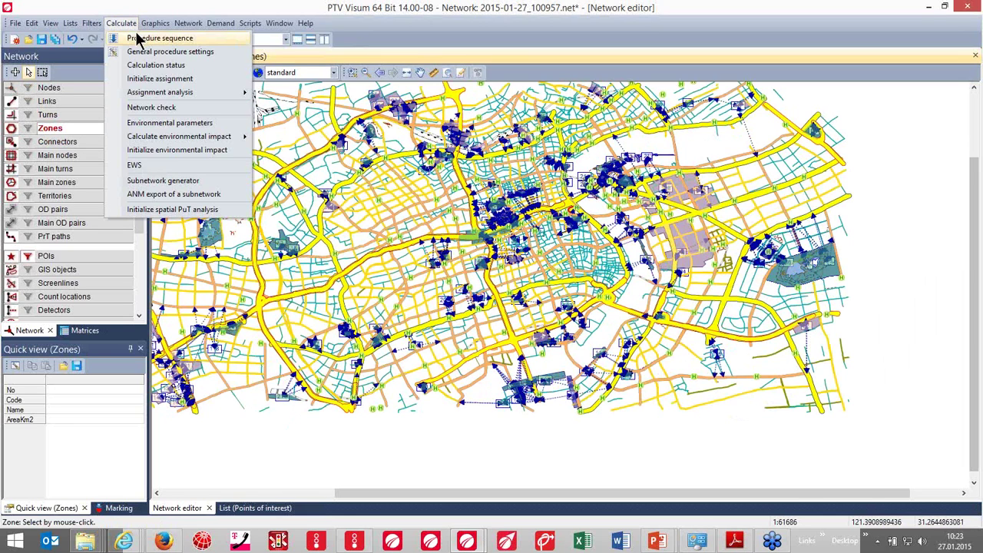
{"action": "left_click", "coordinate": [136, 110]}
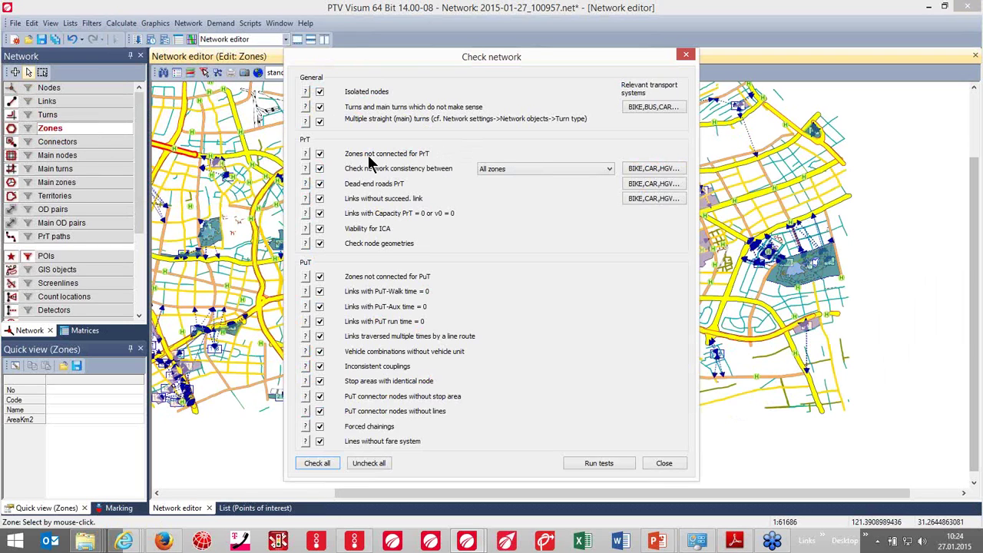
{"action": "left_click", "coordinate": [361, 463]}
{"action": "left_click", "coordinate": [319, 169]}
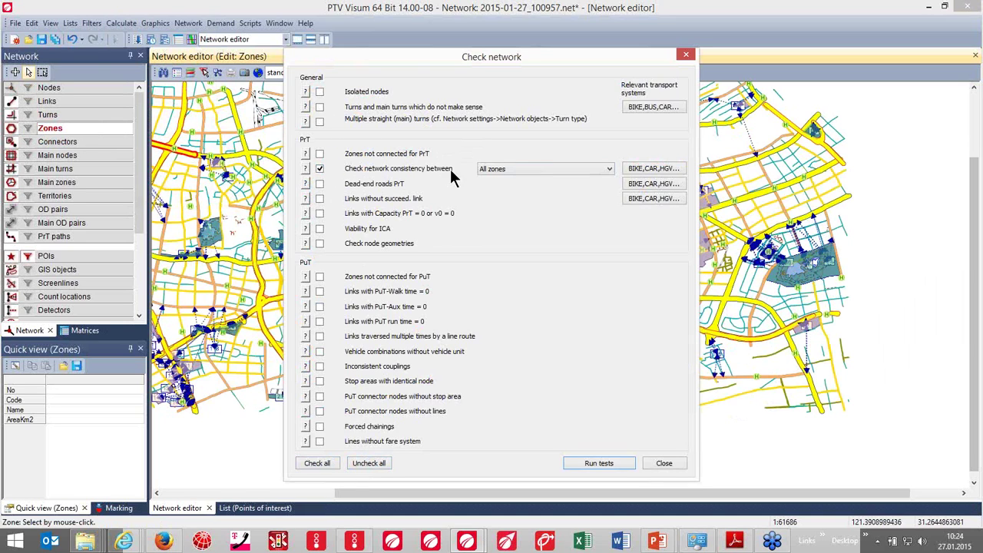
{"action": "left_click", "coordinate": [645, 169]}
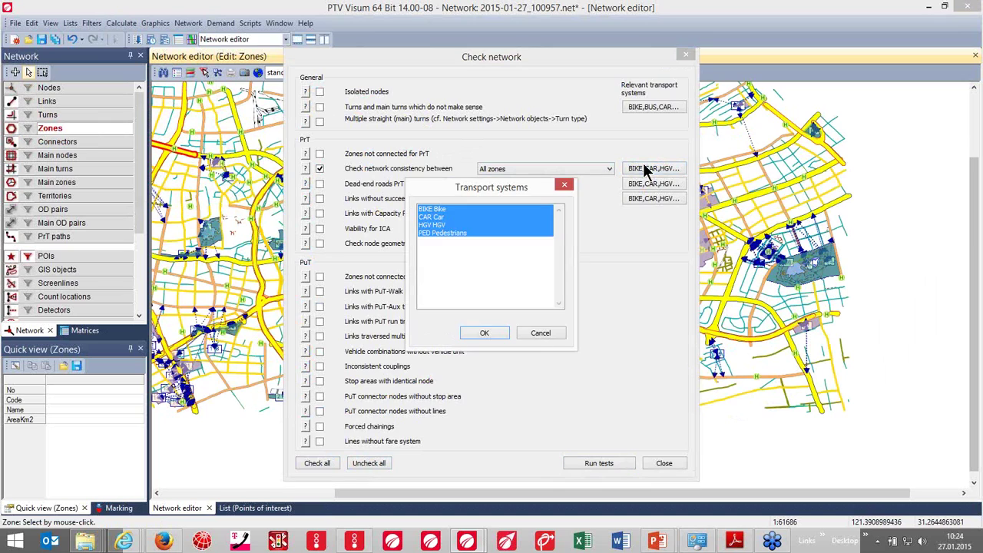
{"action": "left_click", "coordinate": [434, 218]}
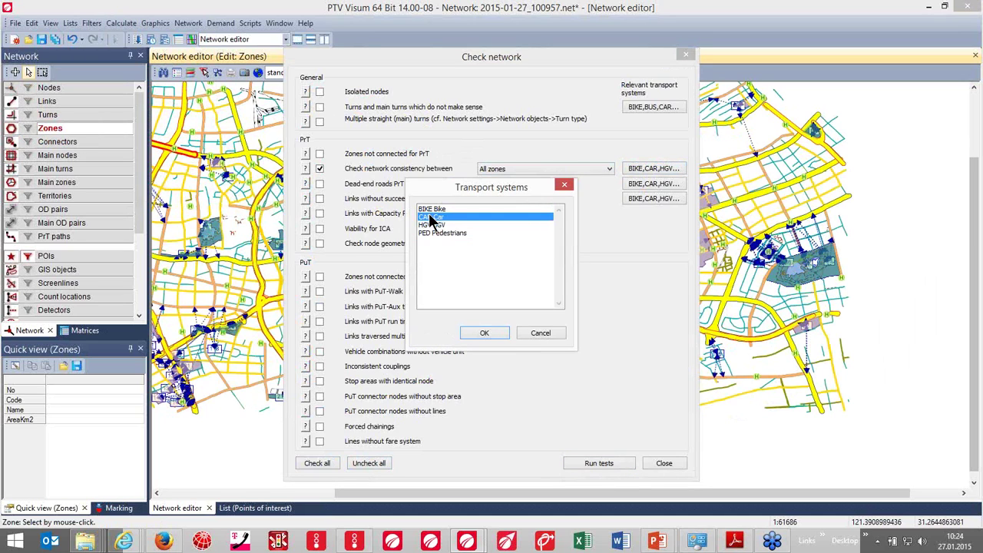
{"action": "left_click", "coordinate": [485, 332]}
{"action": "left_click", "coordinate": [600, 463]}
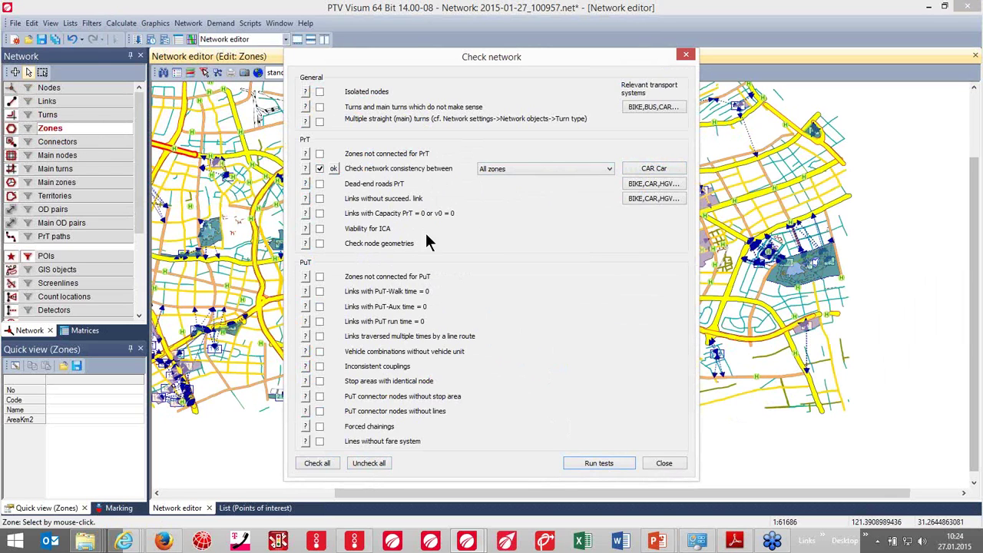
{"action": "mouse_move", "coordinate": [330, 166]}
{"action": "left_click", "coordinate": [656, 460]}
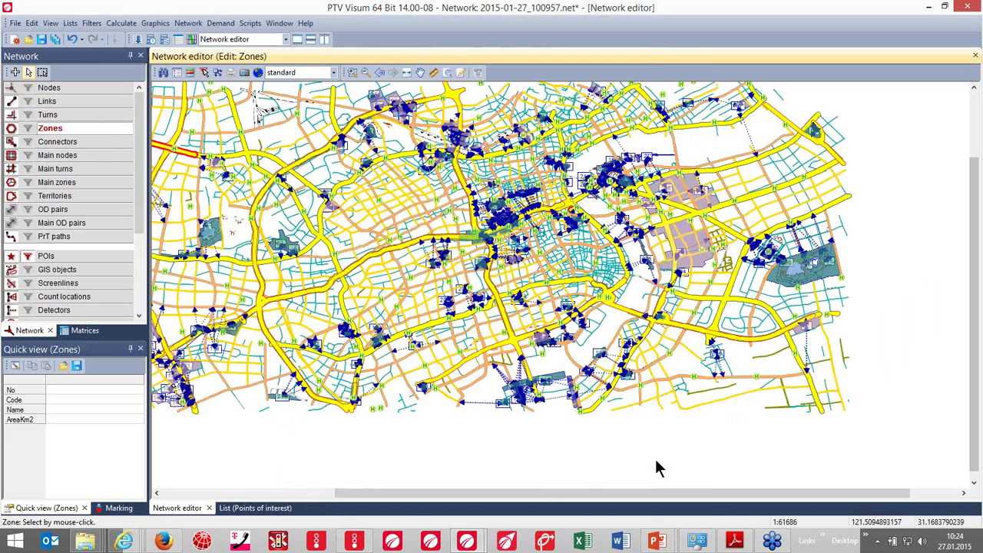
Step: Create a demand matrix with zone dimension, using Car as both code and name
{"action": "scroll", "coordinate": [510, 442], "scroll_direction": "down", "scroll_amount": 1}
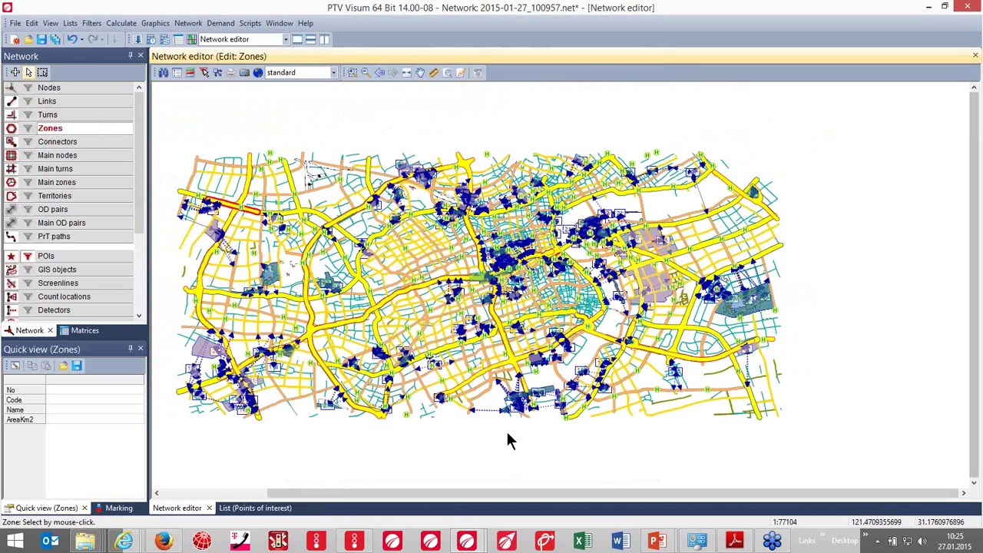
{"action": "left_click", "coordinate": [83, 330]}
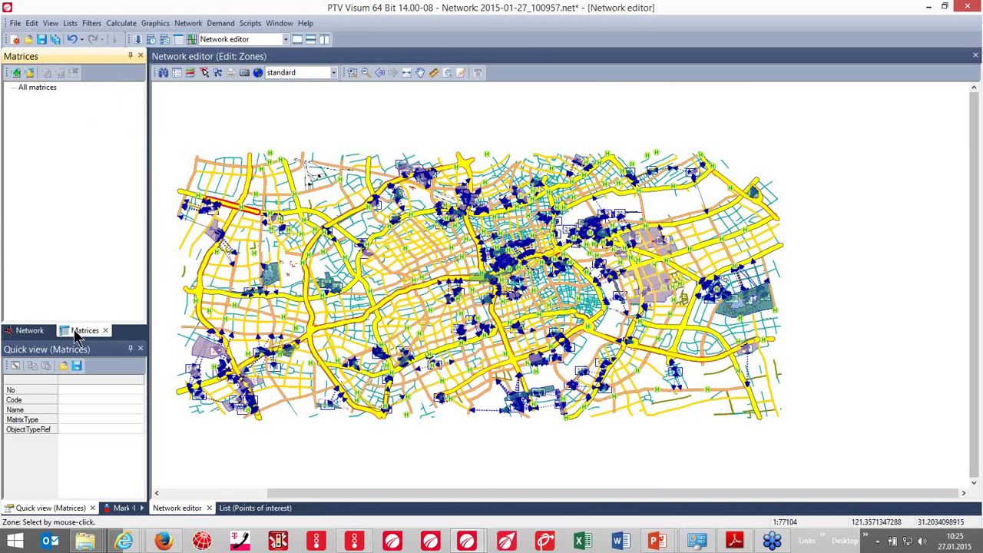
{"action": "left_click", "coordinate": [15, 72]}
{"action": "left_click_drag", "start_coordinate": [572, 254], "coordinate": [476, 248]}
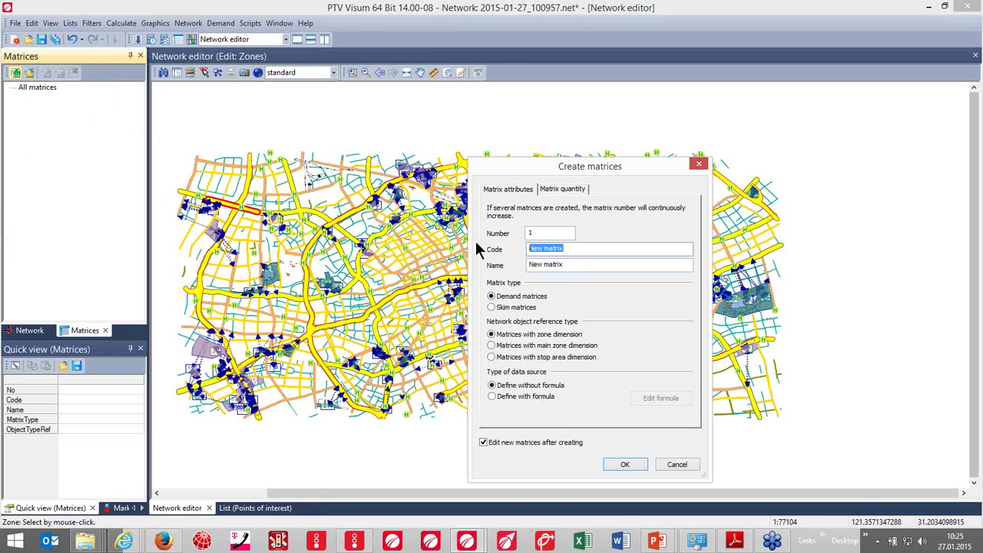
{"action": "type", "text": "Car"}
{"action": "key", "text": "Tab"}
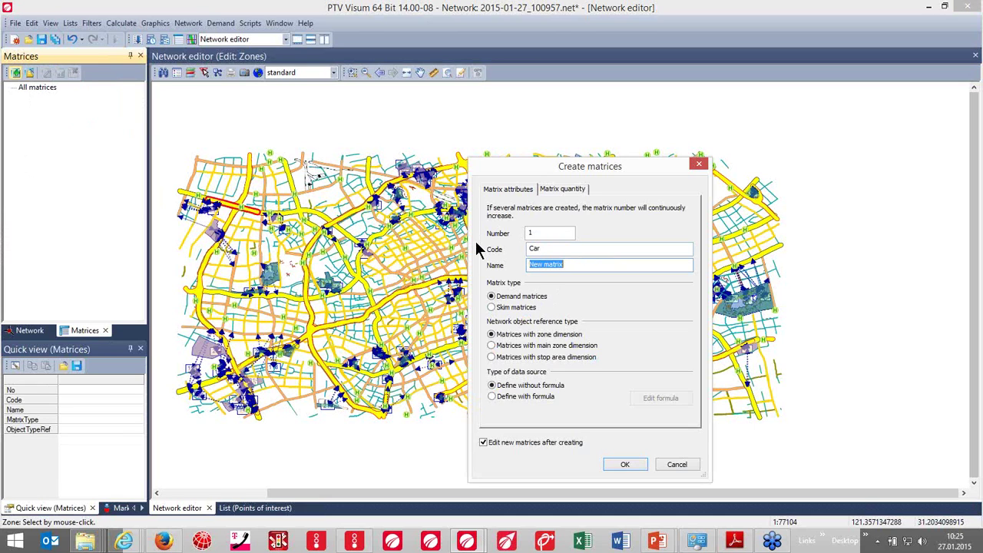
{"action": "type", "text": "Car"}
{"action": "left_click", "coordinate": [625, 468]}
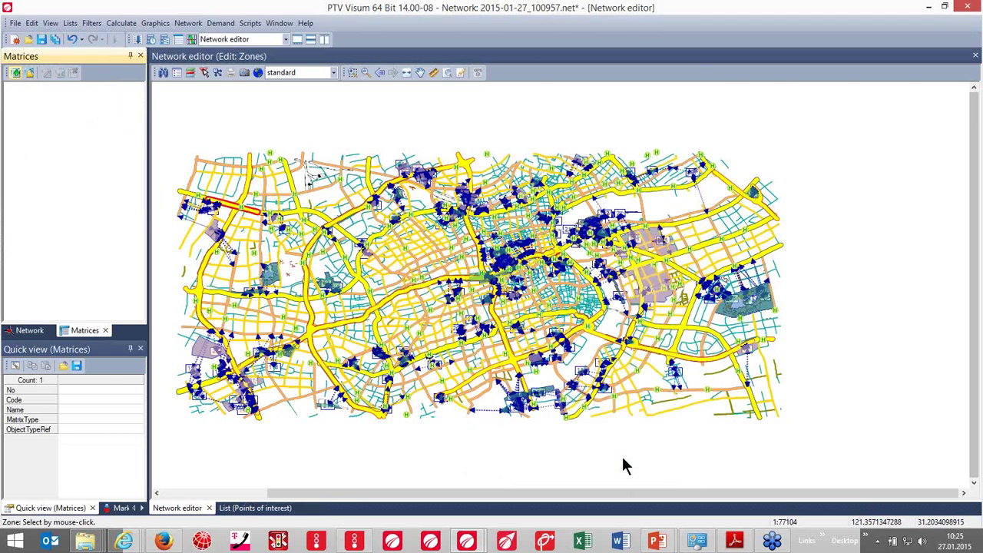
Step: Set all values of the Car matrix to the constant 5
{"action": "left_click", "coordinate": [384, 73]}
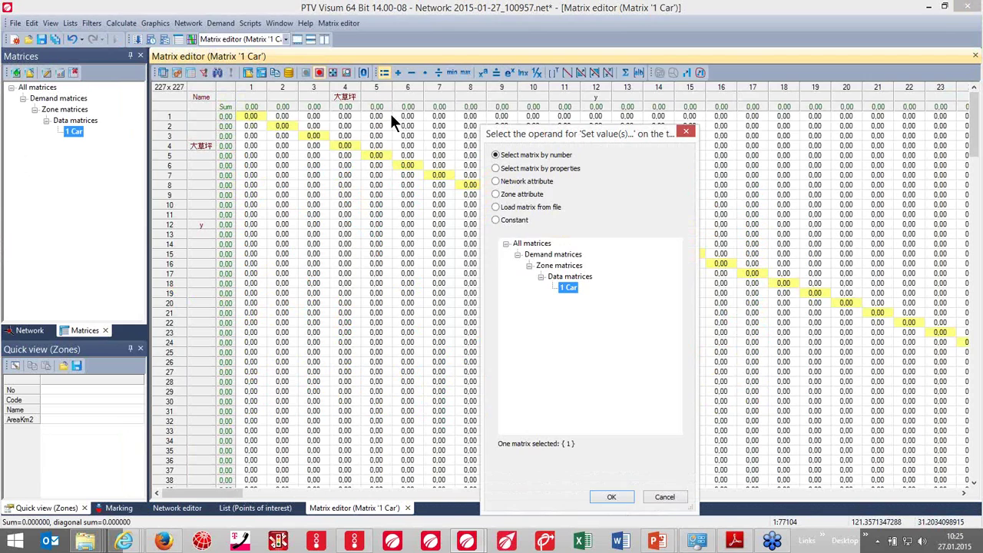
{"action": "left_click", "coordinate": [513, 221]}
{"action": "key", "text": "Tab"}
{"action": "left_click", "coordinate": [606, 497]}
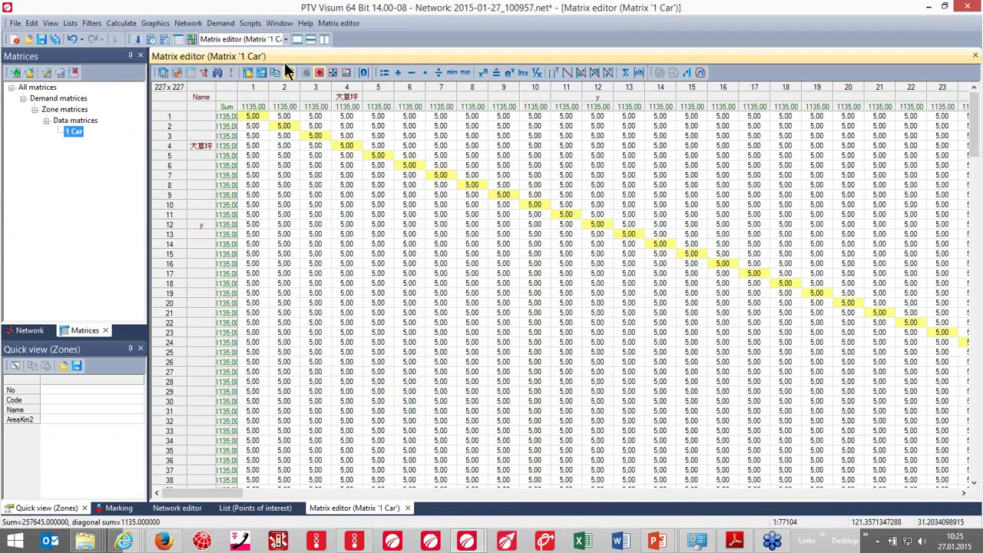
Step: Assign matrix 1 Car to the demand segment C Car in the OD demand data
{"action": "left_click", "coordinate": [229, 25]}
{"action": "left_click", "coordinate": [242, 52]}
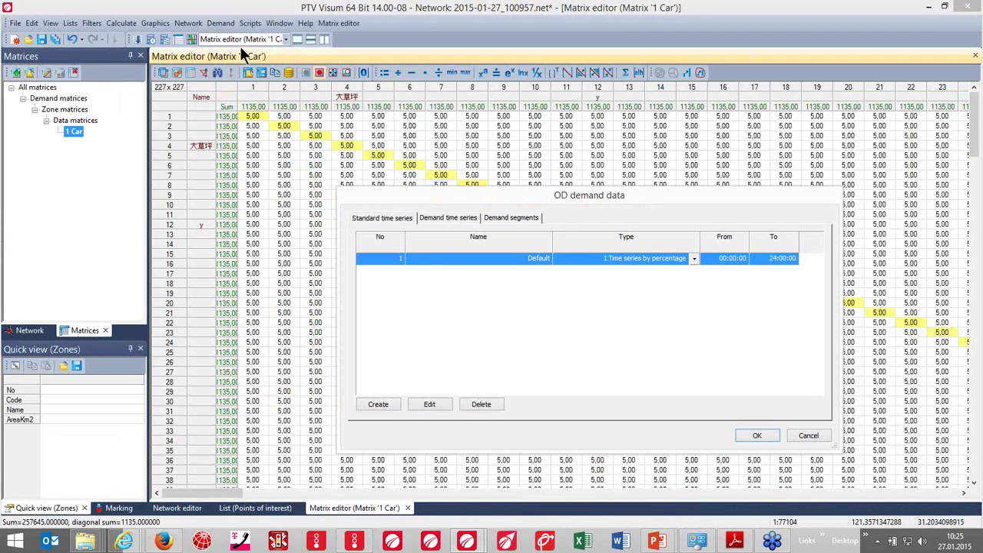
{"action": "left_click", "coordinate": [508, 218]}
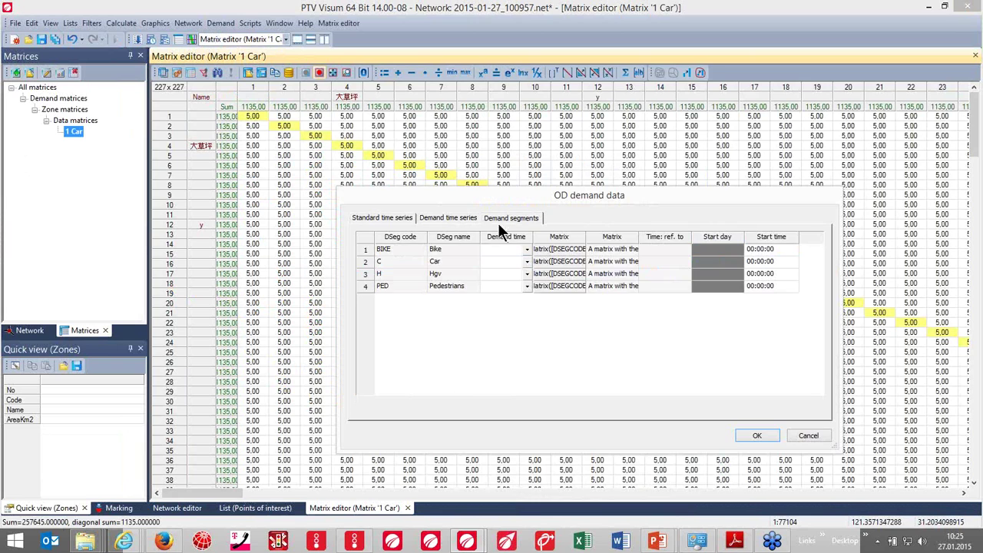
{"action": "left_click", "coordinate": [563, 263]}
{"action": "left_click", "coordinate": [536, 206]}
{"action": "left_click", "coordinate": [555, 288]}
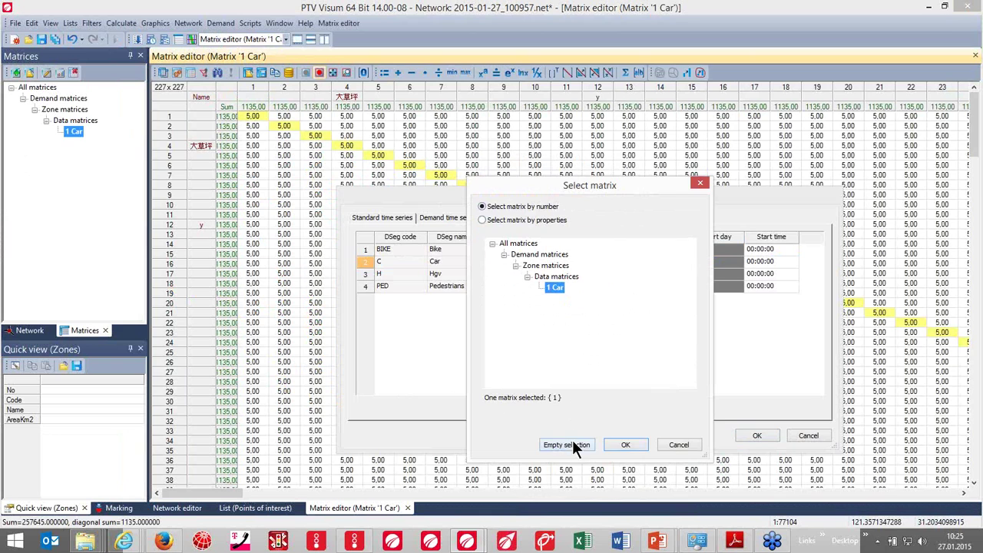
{"action": "left_click", "coordinate": [621, 444]}
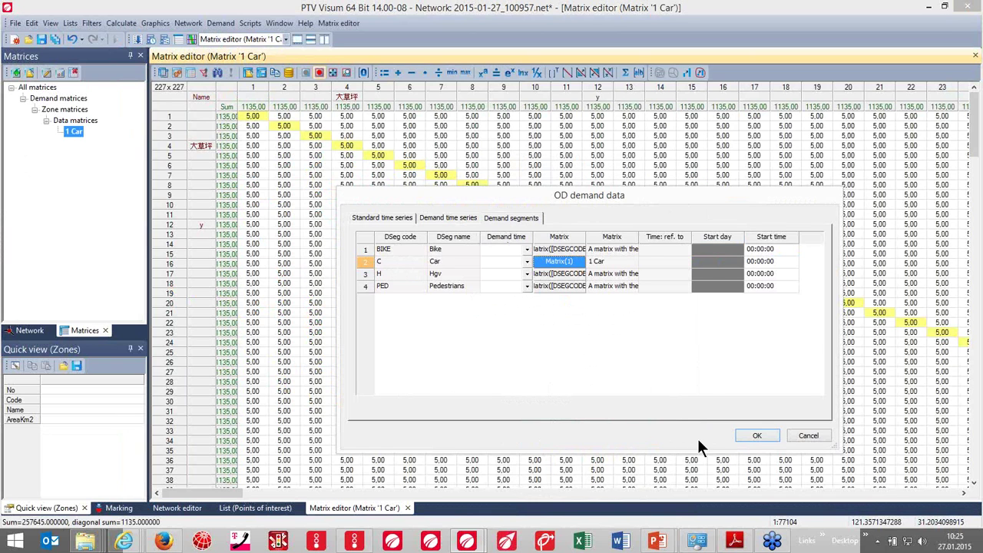
{"action": "left_click", "coordinate": [753, 435]}
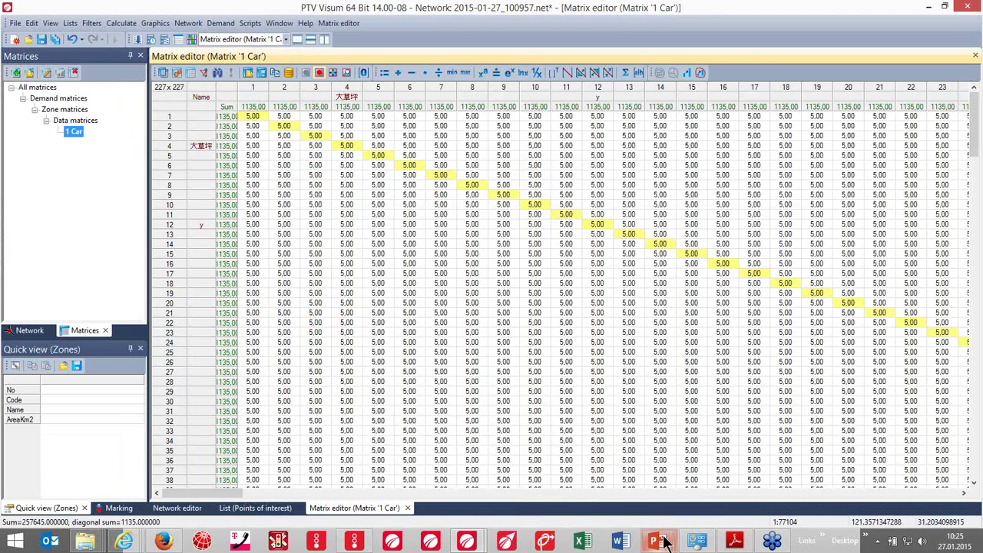
{"action": "mouse_move", "coordinate": [665, 542]}
{"action": "left_click", "coordinate": [726, 470]}
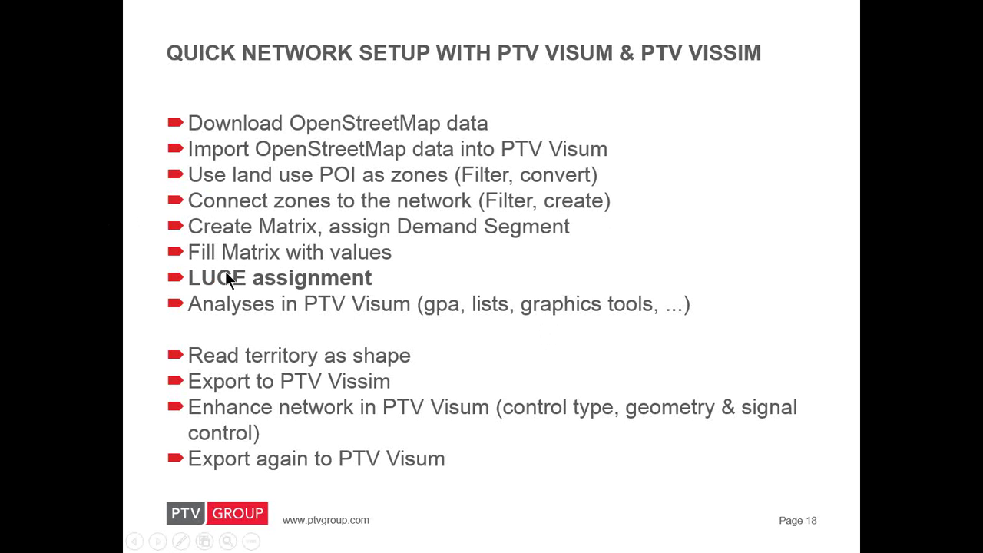
{"action": "left_click", "coordinate": [225, 272]}
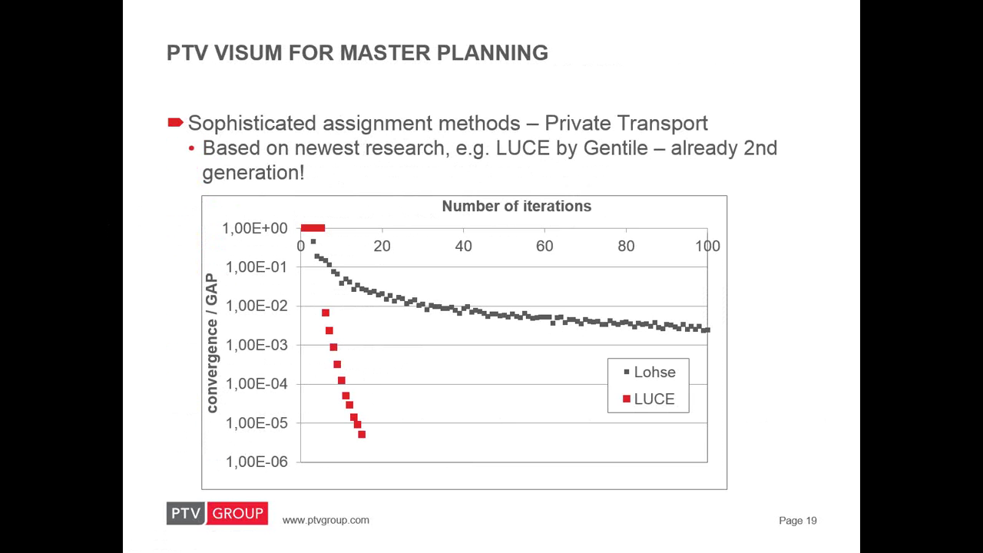
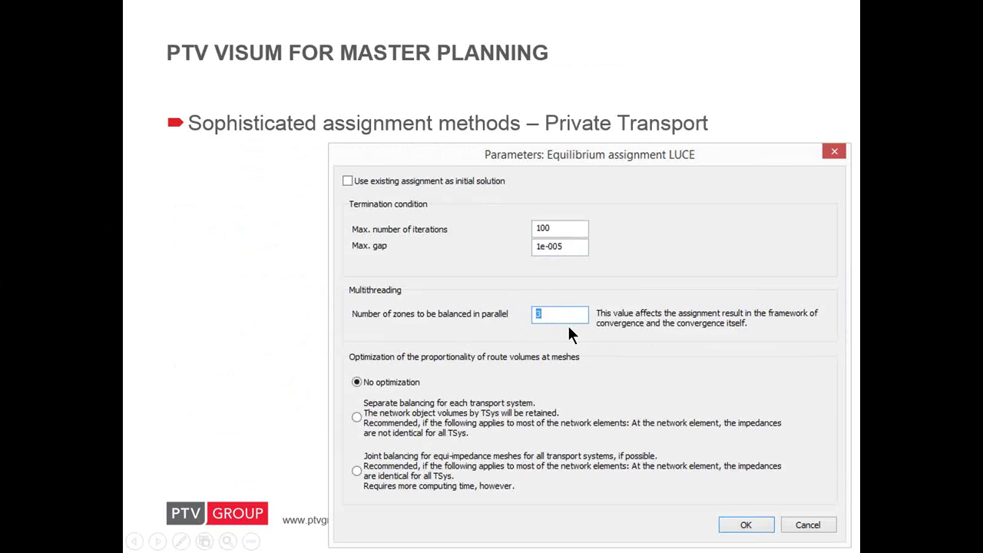
{"action": "key", "text": "alt+Tab"}
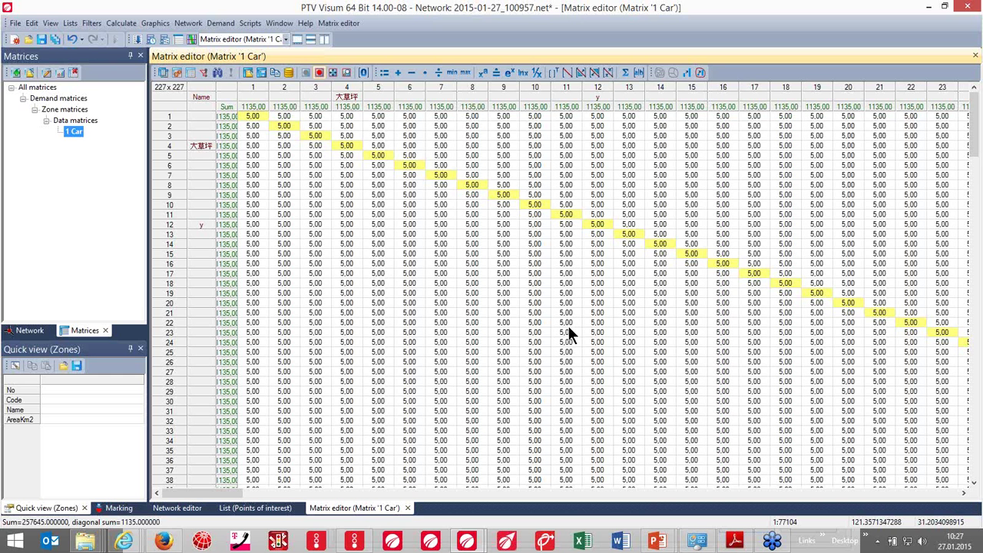
Step: Add a PrT assignment to the procedure sequence with the demand segment C Car as reference object
{"action": "left_click", "coordinate": [123, 23]}
{"action": "left_click", "coordinate": [134, 36]}
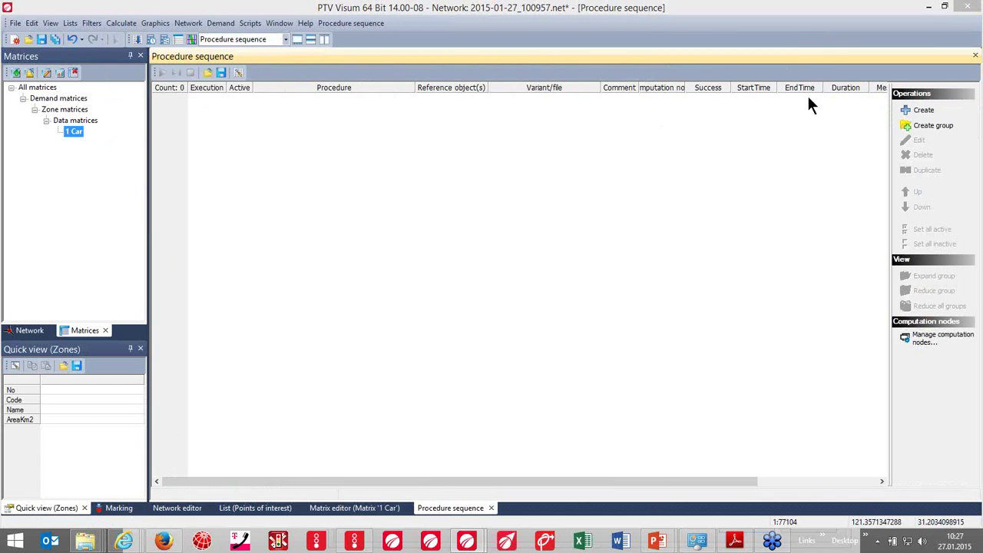
{"action": "left_click", "coordinate": [915, 111]}
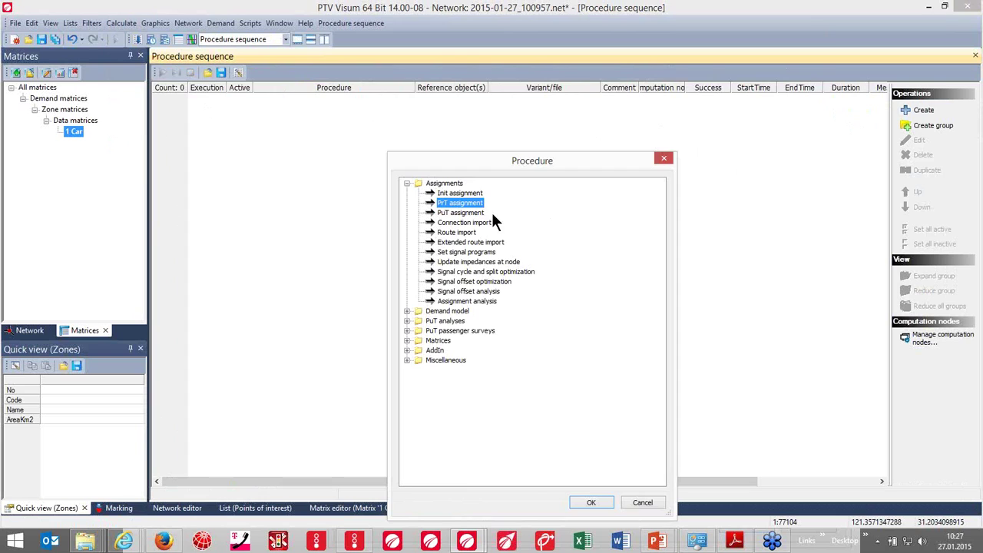
{"action": "double_click", "coordinate": [459, 204]}
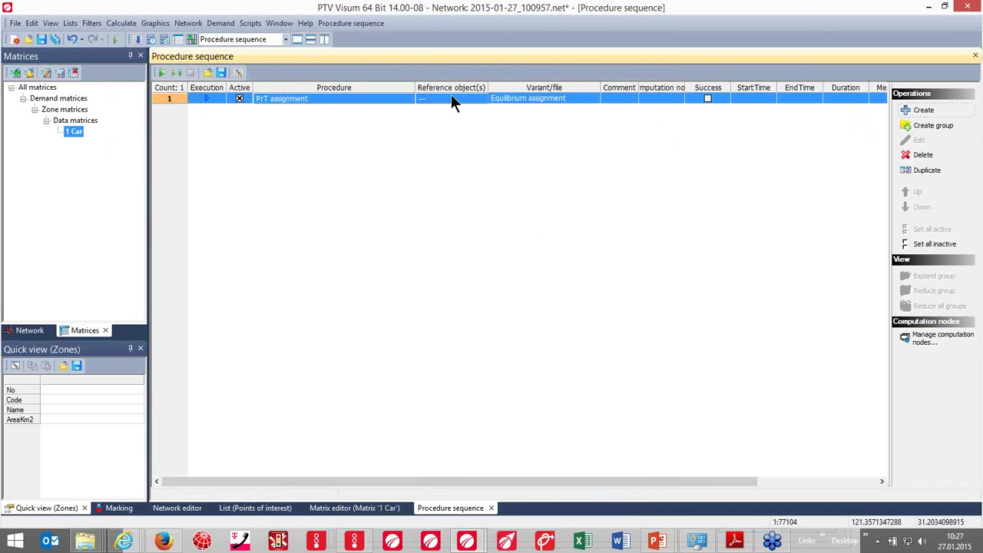
{"action": "left_click", "coordinate": [413, 258]}
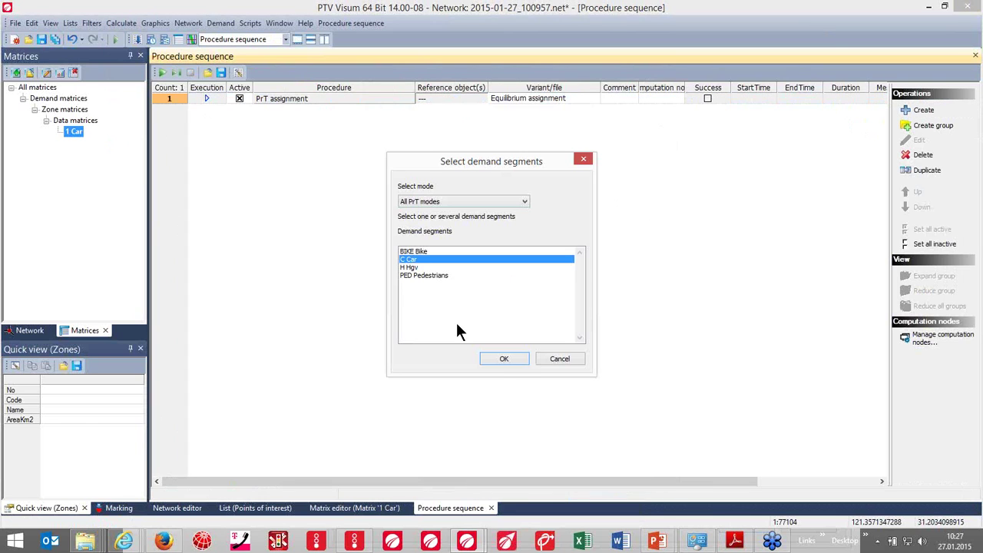
{"action": "left_click", "coordinate": [504, 358]}
Step: Change the assignment variant to Equilibrium_Lohse and set its maximum number of iterations to 20
{"action": "left_click", "coordinate": [584, 98]}
{"action": "left_click", "coordinate": [594, 99]}
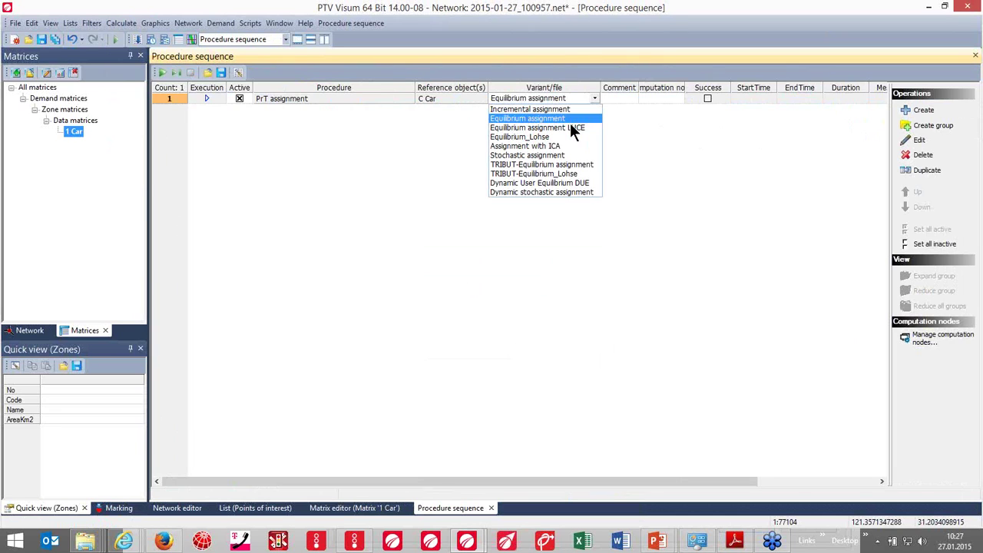
{"action": "left_click", "coordinate": [529, 137]}
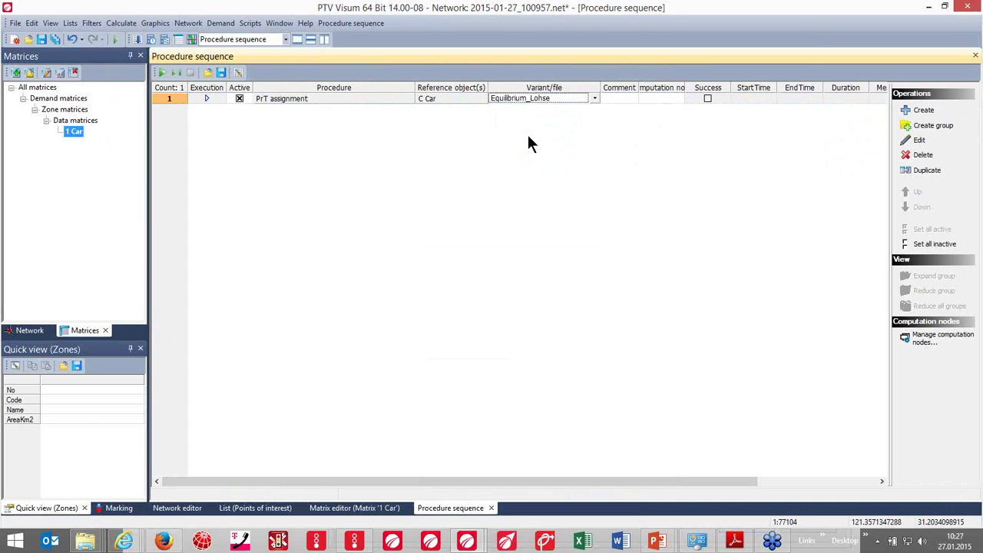
{"action": "double_click", "coordinate": [527, 98]}
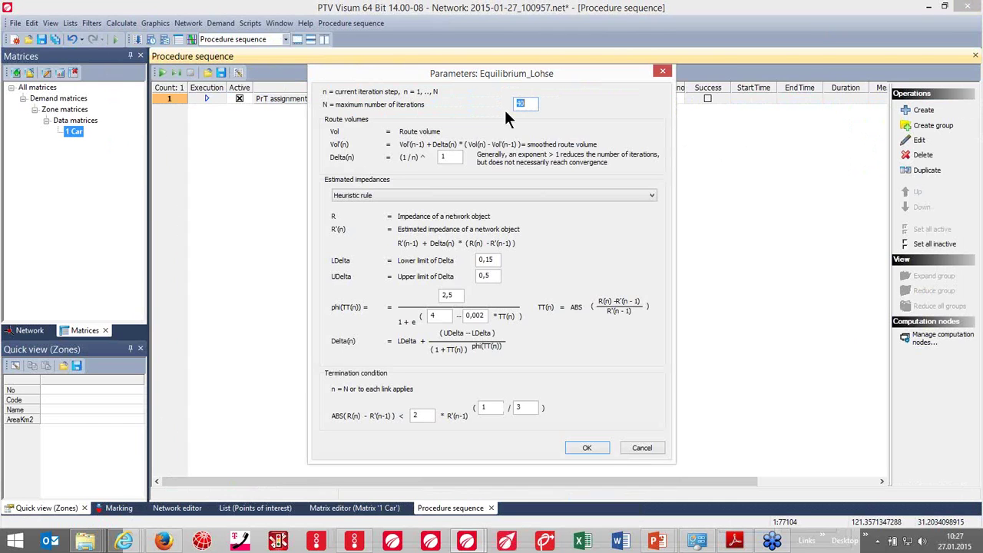
{"action": "type", "text": "30"}
{"action": "left_click", "coordinate": [587, 448]}
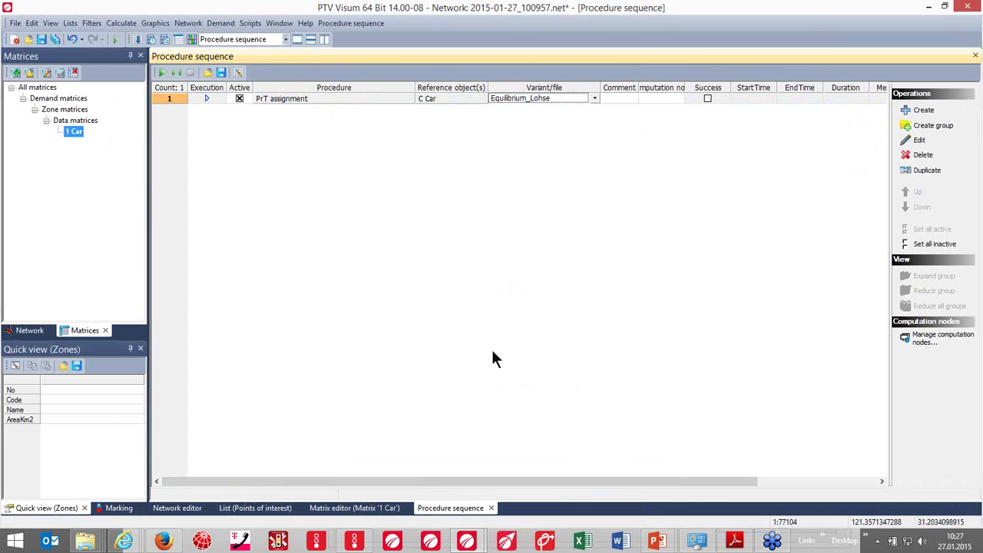
Step: Run the procedure sequence with the PrT assignment and return to the network editor
{"action": "left_click", "coordinate": [163, 72]}
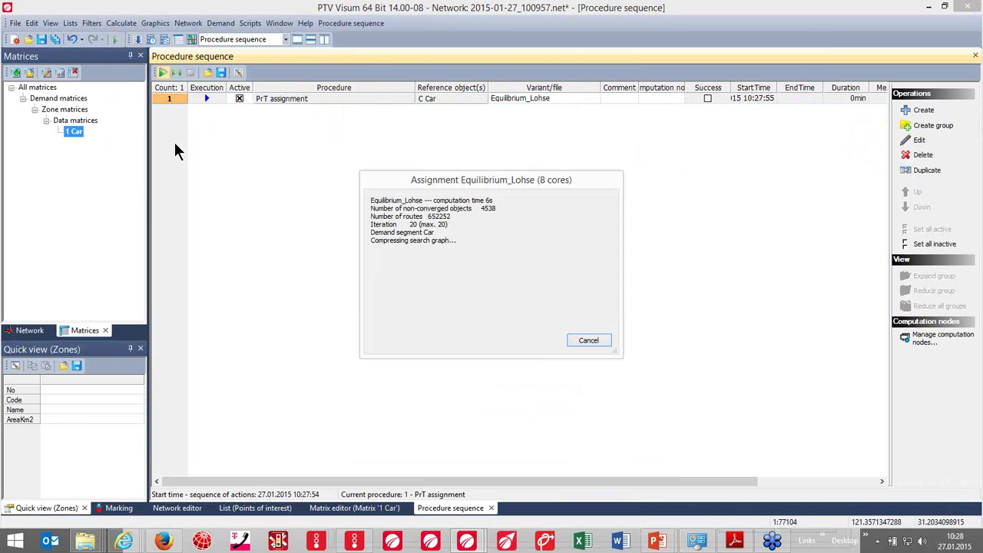
{"action": "left_click", "coordinate": [285, 39]}
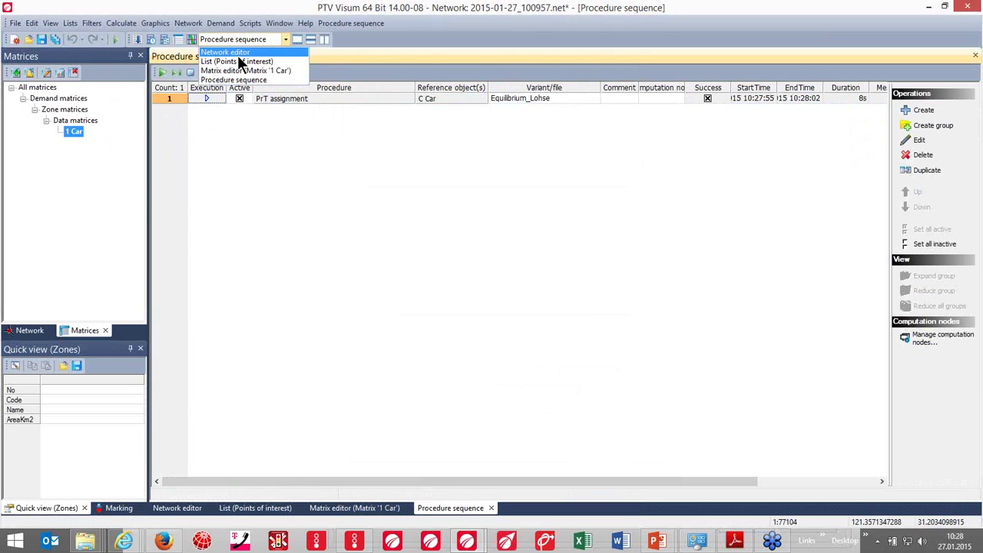
{"action": "left_click", "coordinate": [239, 54]}
Step: Apply the assignment results graphic parameters to the network and examine the link volumes in the city centre
{"action": "left_click", "coordinate": [333, 72]}
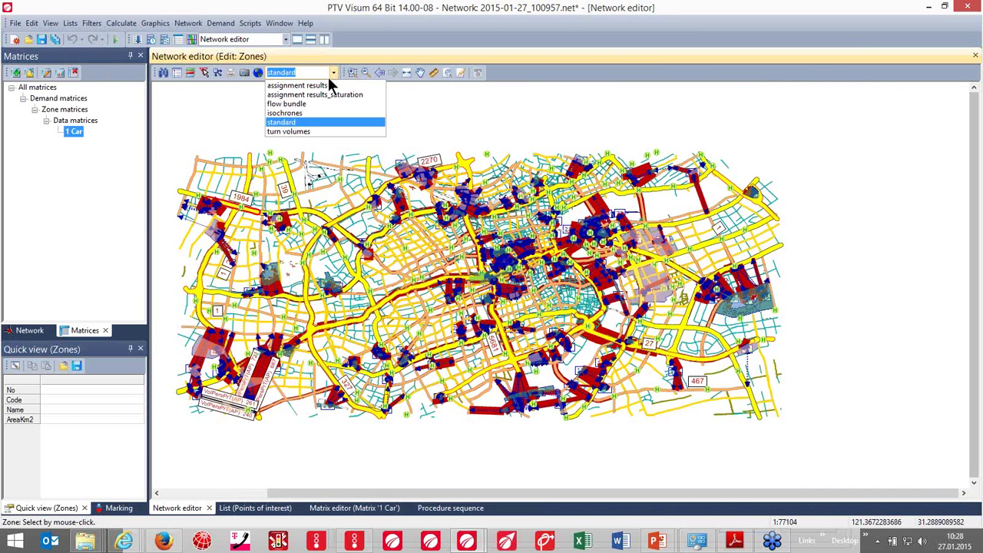
{"action": "left_click", "coordinate": [317, 85]}
{"action": "scroll", "coordinate": [318, 87], "scroll_direction": "down", "scroll_amount": 3}
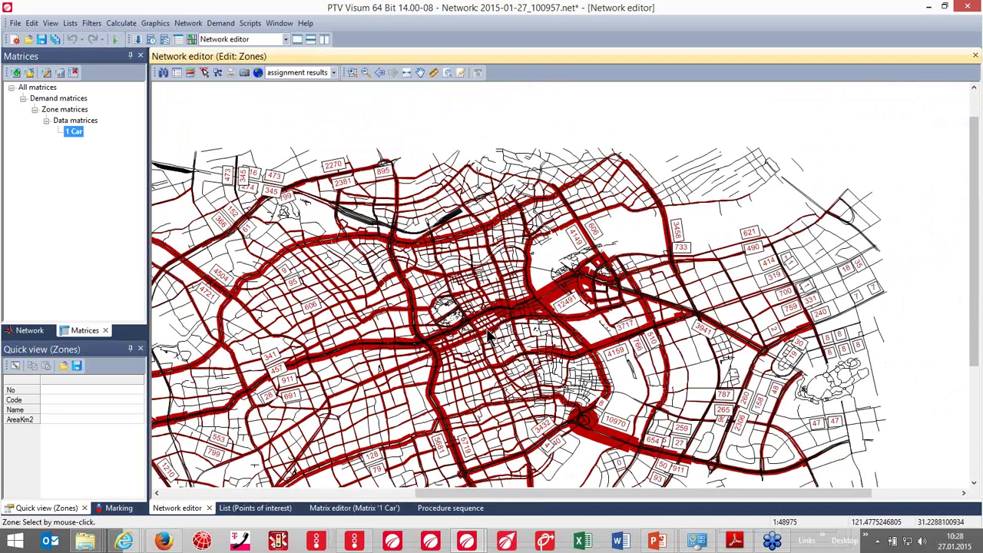
{"action": "left_click", "coordinate": [31, 331]}
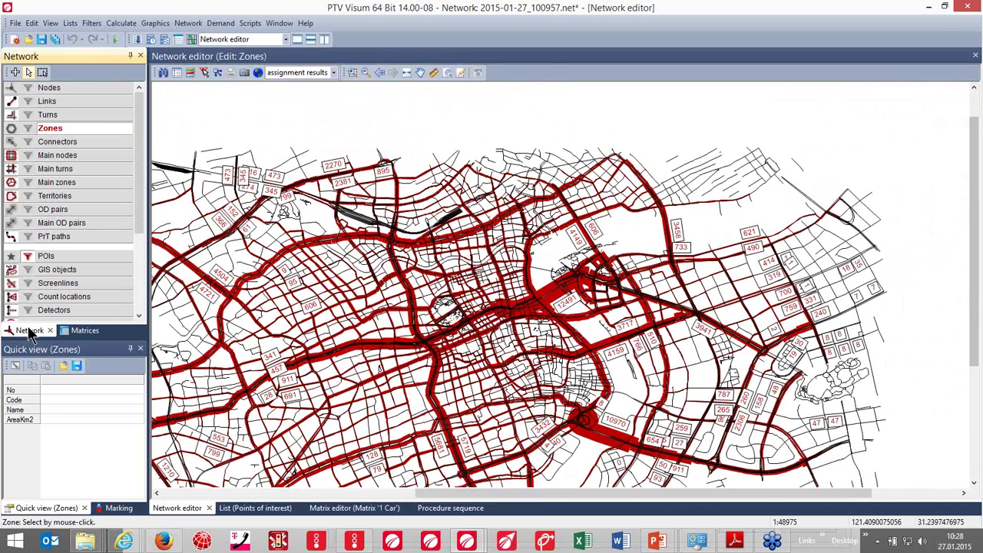
{"action": "scroll", "coordinate": [548, 358], "scroll_direction": "up", "scroll_amount": 1}
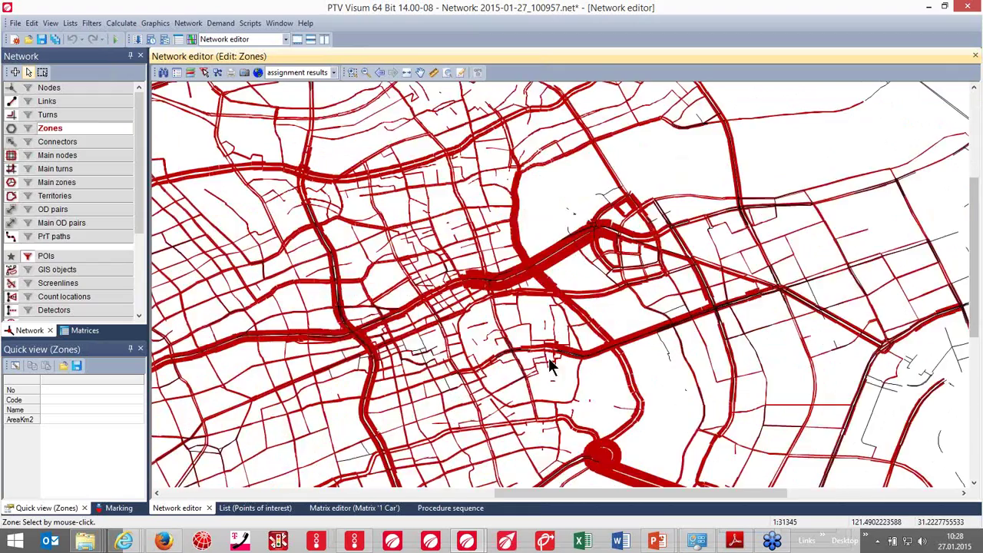
{"action": "scroll", "coordinate": [520, 263], "scroll_direction": "up", "scroll_amount": 1}
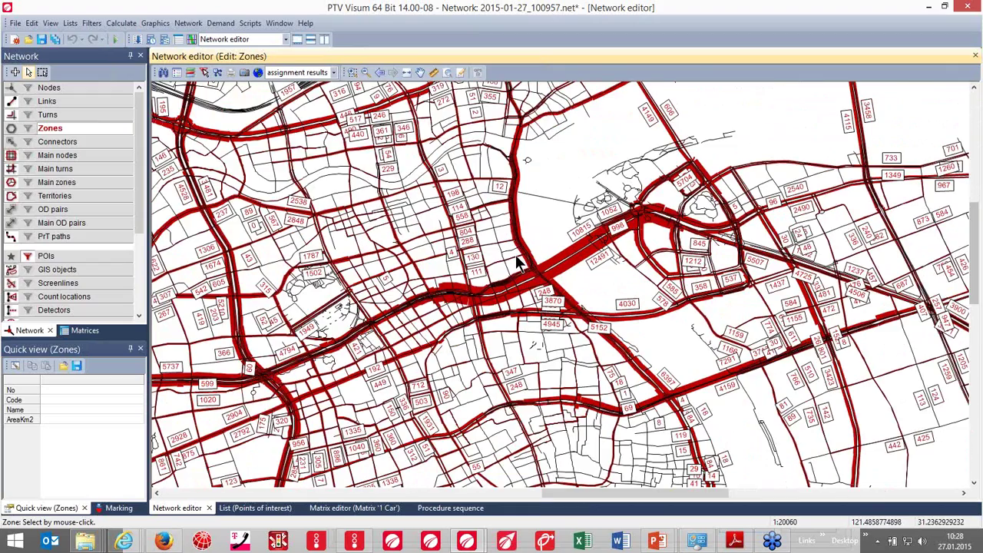
{"action": "scroll", "coordinate": [507, 253], "scroll_direction": "down", "scroll_amount": 1}
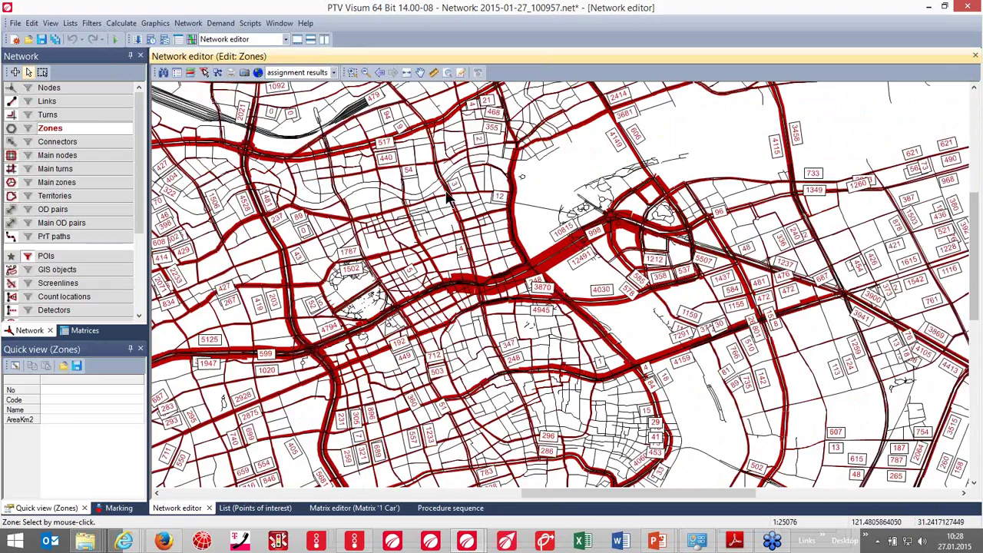
Step: Switch the display to assignment results_saturation and open the fill style classes of the Volume PrT with base [PCU] link bar
{"action": "left_click", "coordinate": [334, 72]}
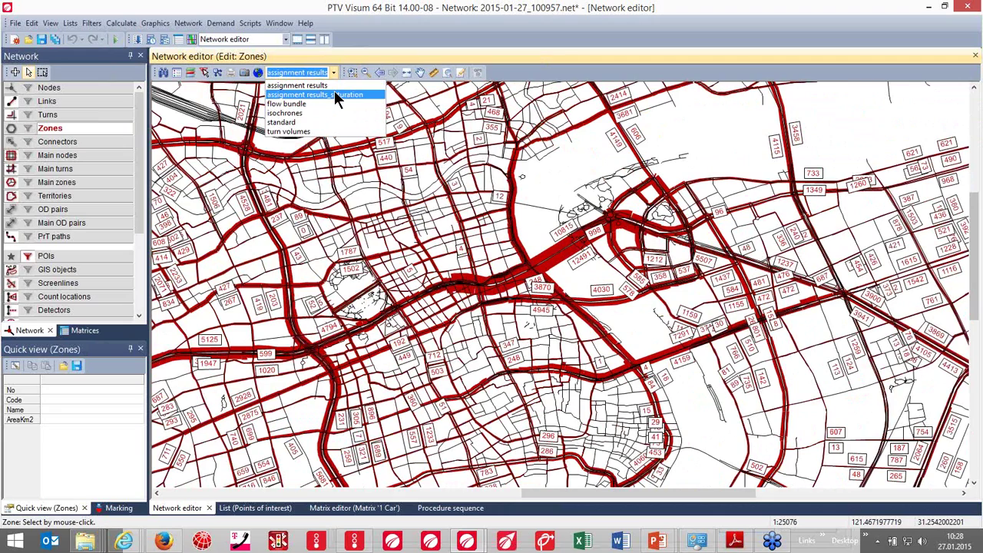
{"action": "left_click", "coordinate": [334, 93]}
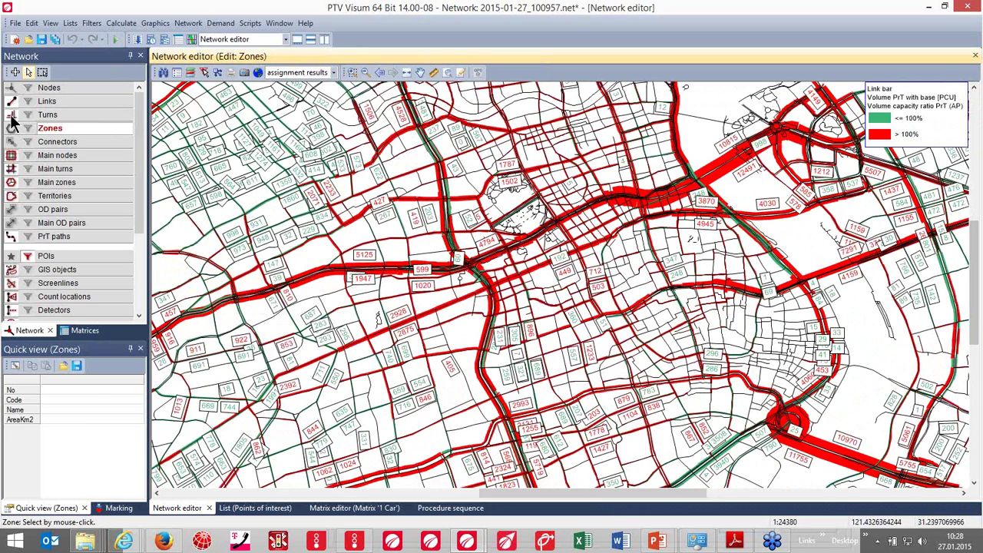
{"action": "left_click", "coordinate": [11, 103]}
{"action": "left_click", "coordinate": [293, 138]}
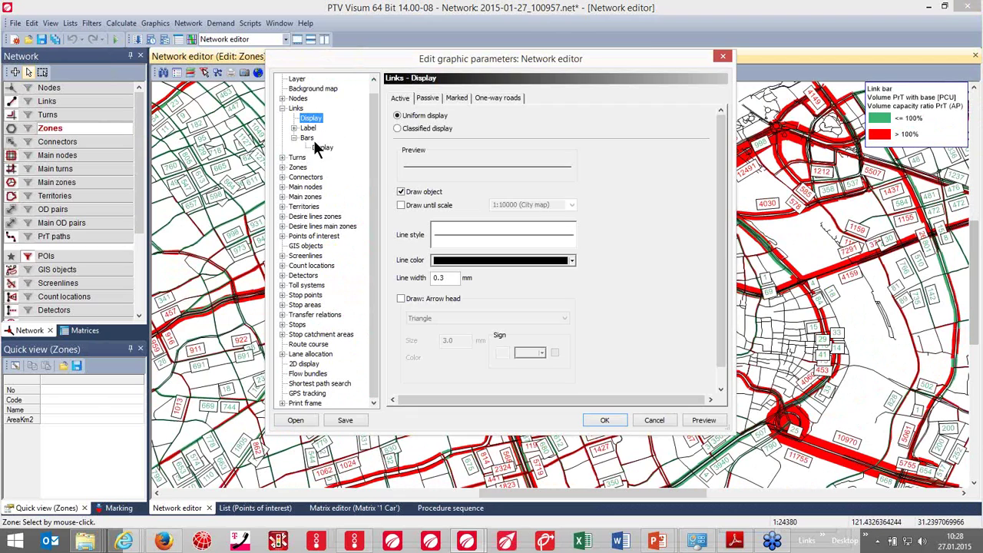
{"action": "left_click", "coordinate": [322, 147]}
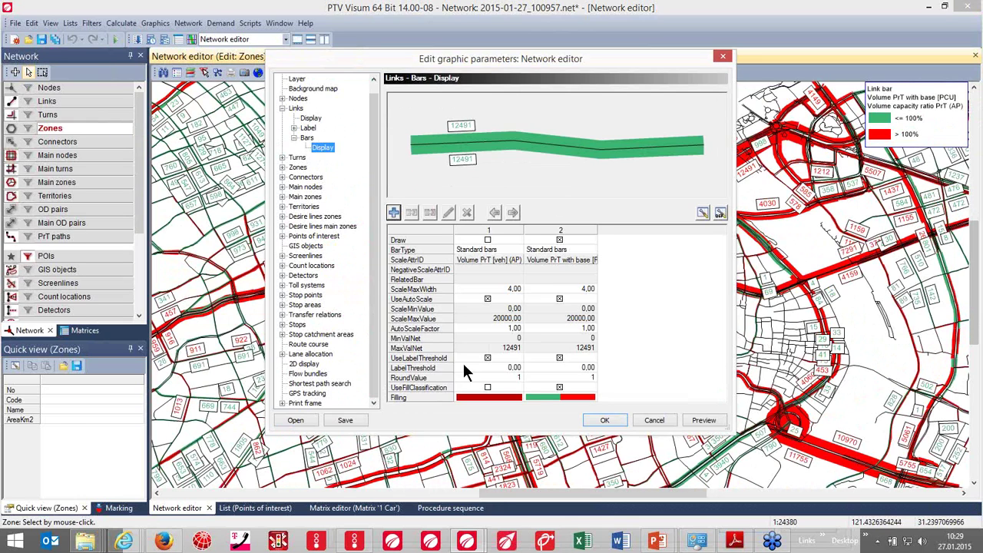
{"action": "double_click", "coordinate": [559, 397]}
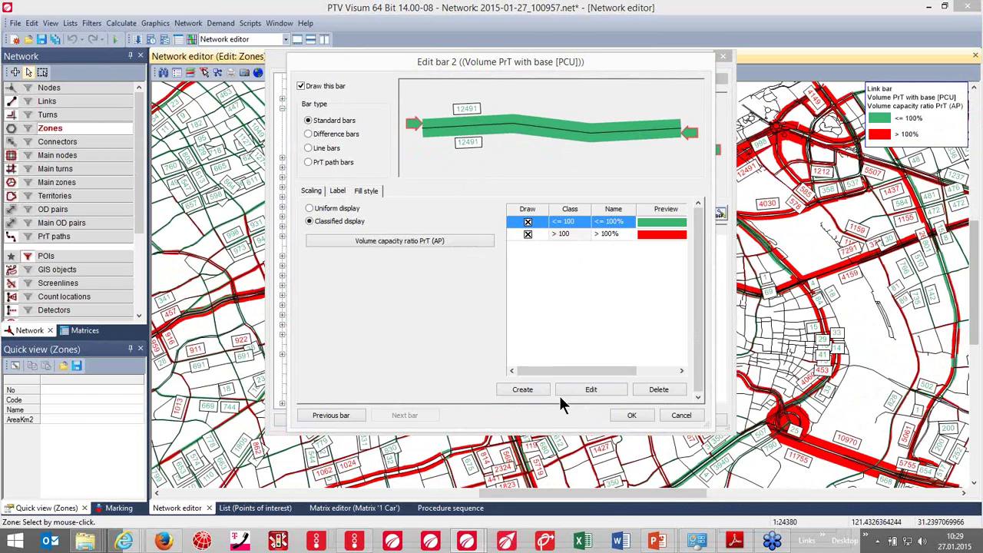
Step: Add a class to the volume capacity ratio classification and set the upper limits of the two lower classes to 80 and 100
{"action": "left_click", "coordinate": [561, 224]}
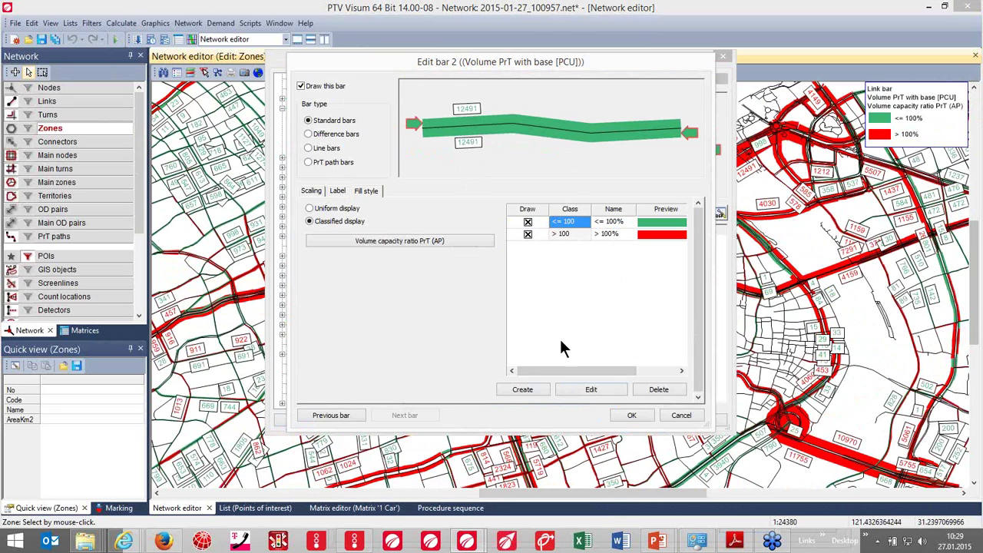
{"action": "left_click", "coordinate": [523, 389]}
{"action": "double_click", "coordinate": [567, 234]}
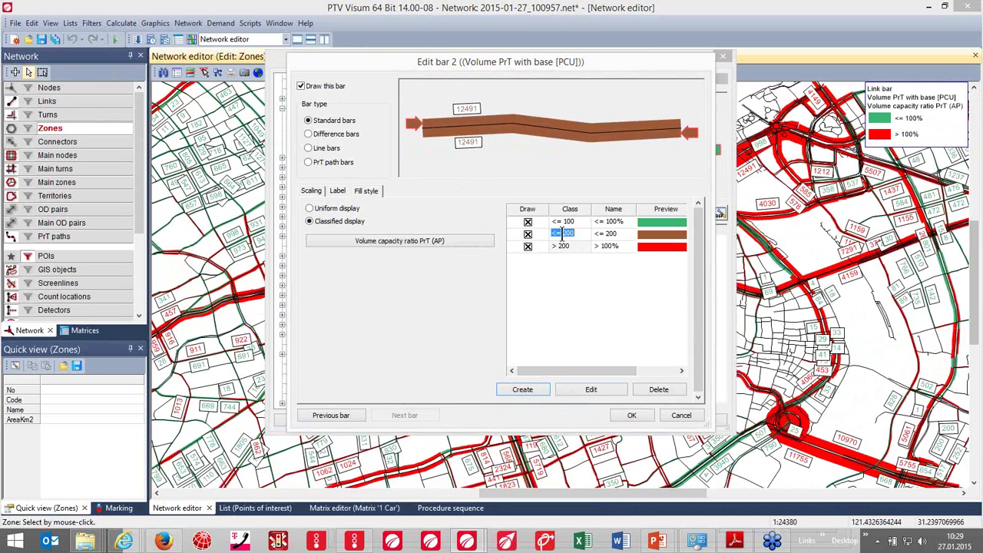
{"action": "type", "text": "100"}
{"action": "key", "text": "Return"}
{"action": "left_click", "coordinate": [567, 222]}
{"action": "left_click_drag", "start_coordinate": [567, 221], "coordinate": [584, 239]}
{"action": "key", "text": "BackSpace"}
{"action": "type", "text": "80"}
{"action": "key", "text": "Return"}
Step: Name the two lower volume capacity ratio classes <= 80% and <= 100%
{"action": "left_click", "coordinate": [604, 222]}
{"action": "left_click_drag", "start_coordinate": [603, 221], "coordinate": [653, 228]}
{"action": "type", "text": "80%"}
{"action": "key", "text": "Return"}
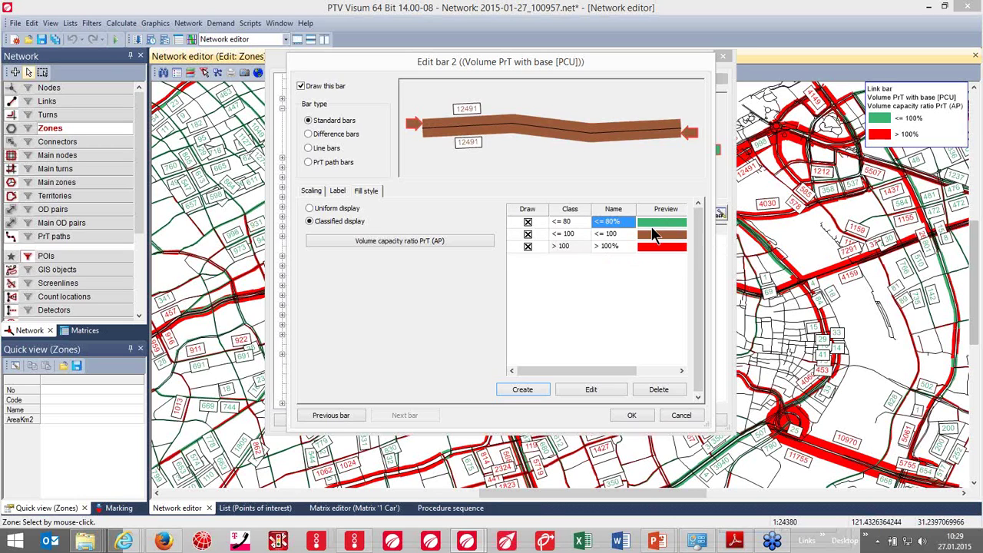
{"action": "left_click", "coordinate": [632, 233]}
{"action": "left_click", "coordinate": [632, 233]}
{"action": "type", "text": "%"}
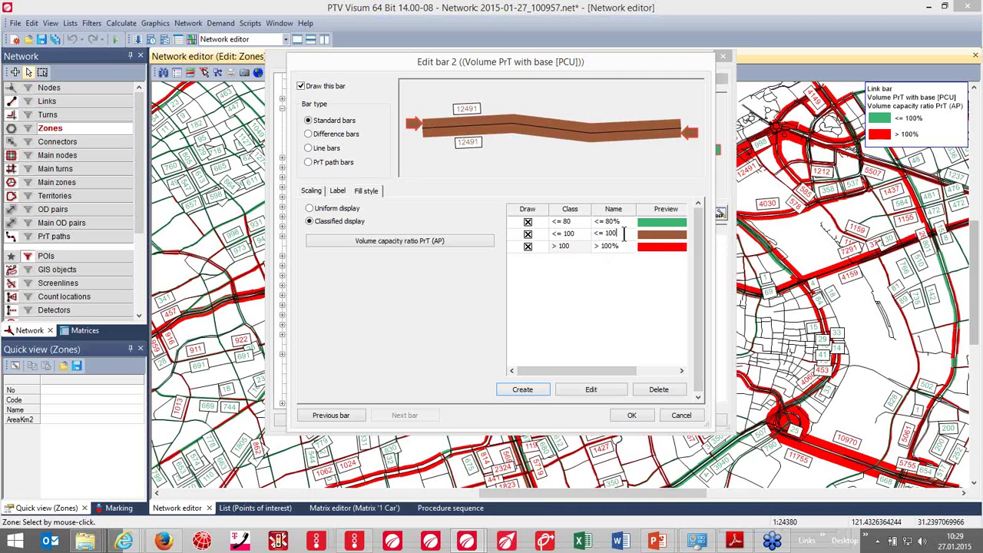
Step: Set the fill colour of the <= 100% class to yellow and apply the link bar changes to the network display
{"action": "double_click", "coordinate": [658, 234]}
{"action": "left_click", "coordinate": [528, 199]}
{"action": "left_click", "coordinate": [531, 250]}
{"action": "left_click", "coordinate": [496, 354]}
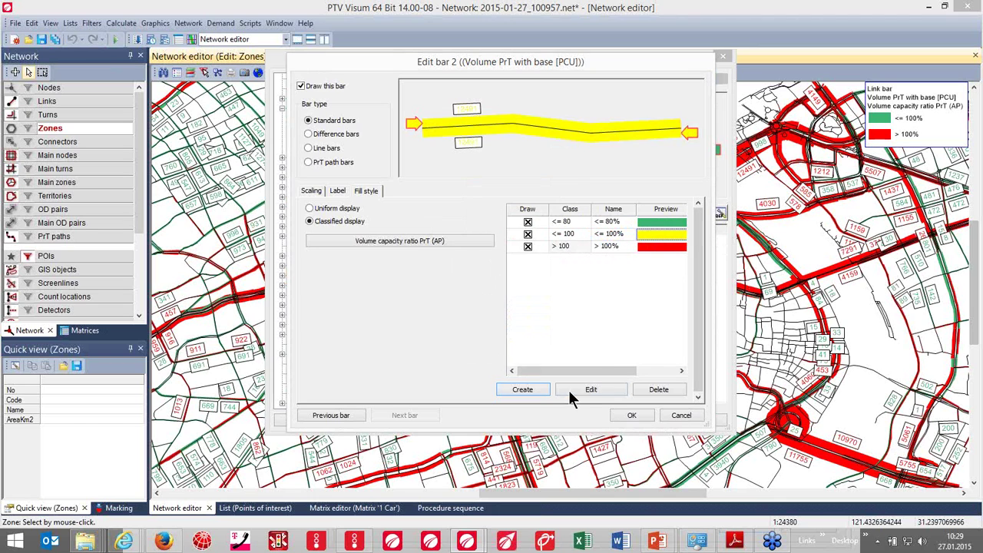
{"action": "left_click", "coordinate": [628, 417]}
{"action": "left_click", "coordinate": [606, 424]}
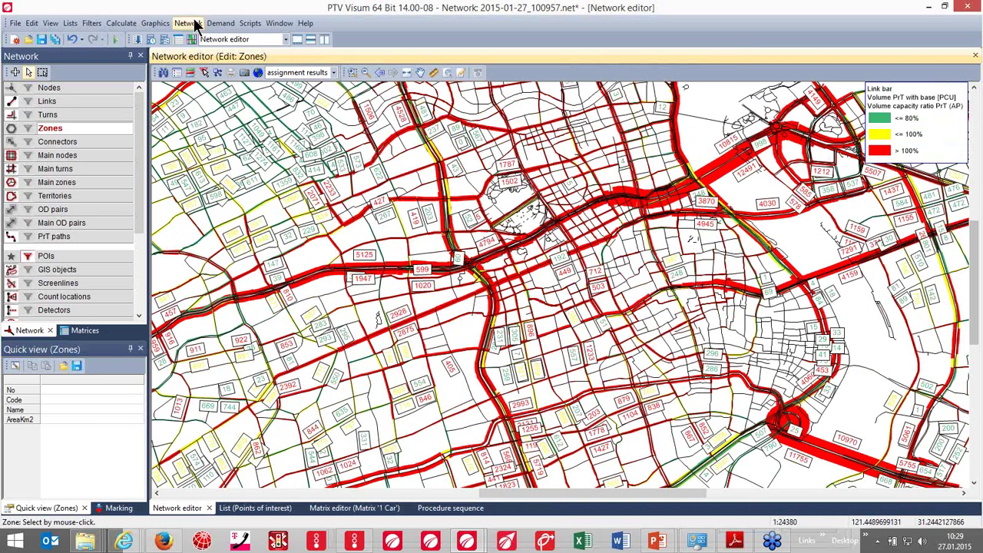
Step: Calculate PrT isochrones from a node west of the city centre and apply the isochrones graphic parameters
{"action": "left_click", "coordinate": [155, 23]}
{"action": "left_click", "coordinate": [179, 80]}
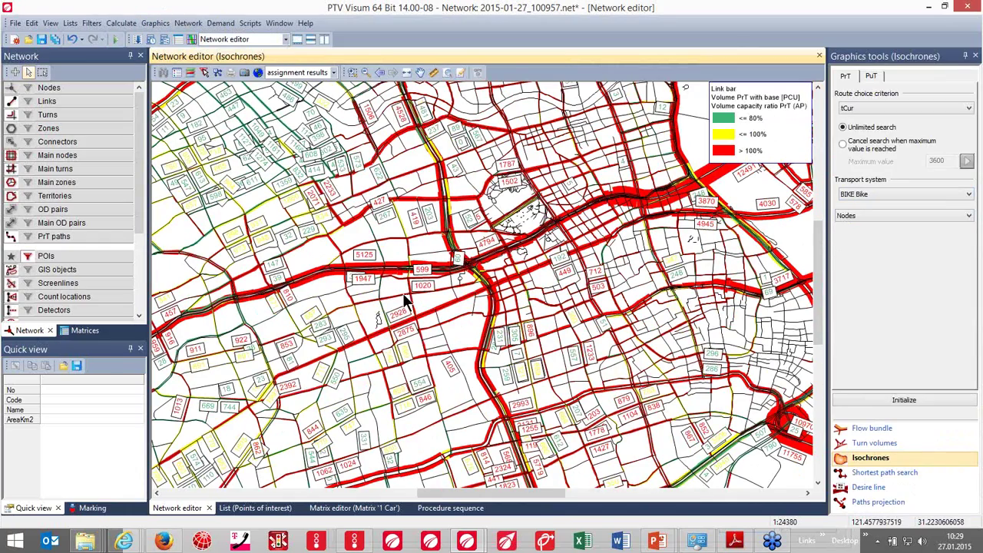
{"action": "left_click", "coordinate": [408, 296]}
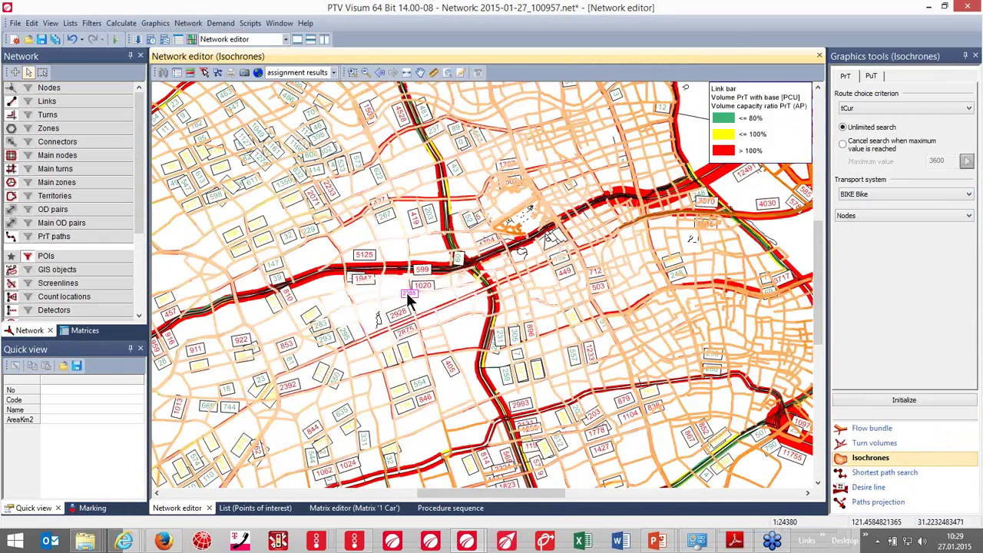
{"action": "left_click", "coordinate": [334, 71]}
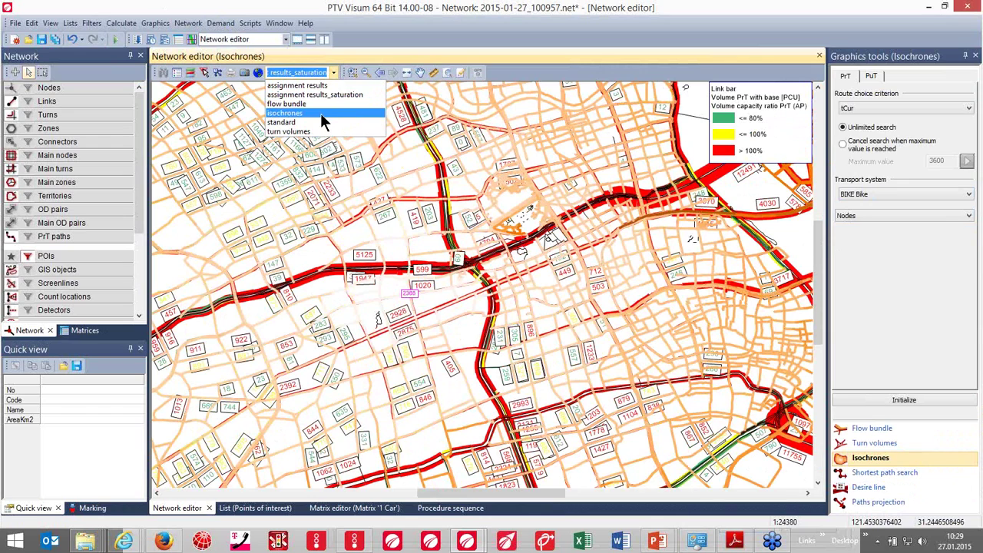
{"action": "left_click", "coordinate": [320, 113]}
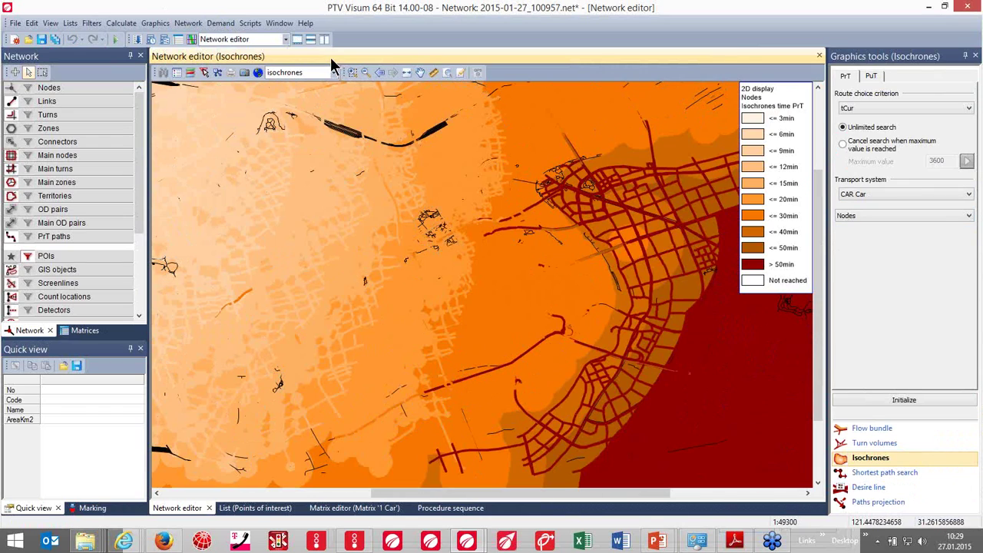
Step: Add further isochrone start nodes in the middle and the north of the network
{"action": "scroll", "coordinate": [599, 253], "scroll_direction": "down", "scroll_amount": 3}
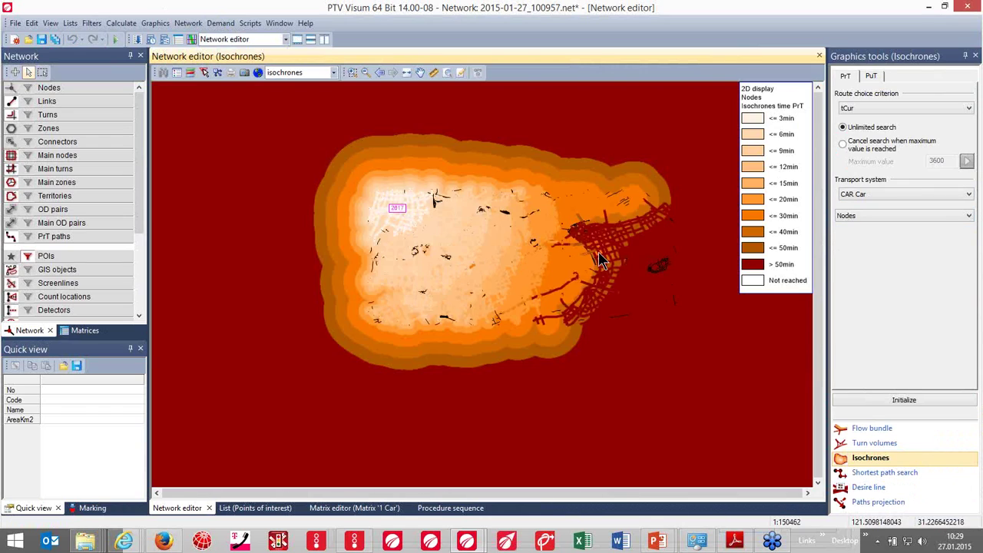
{"action": "left_click", "coordinate": [460, 272]}
{"action": "scroll", "coordinate": [463, 259], "scroll_direction": "up", "scroll_amount": 2}
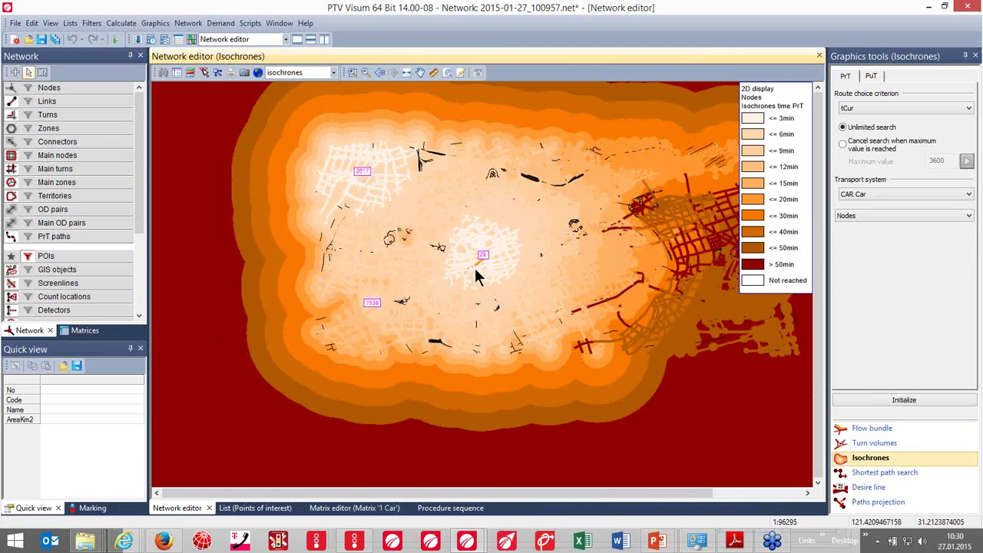
{"action": "left_click", "coordinate": [541, 183]}
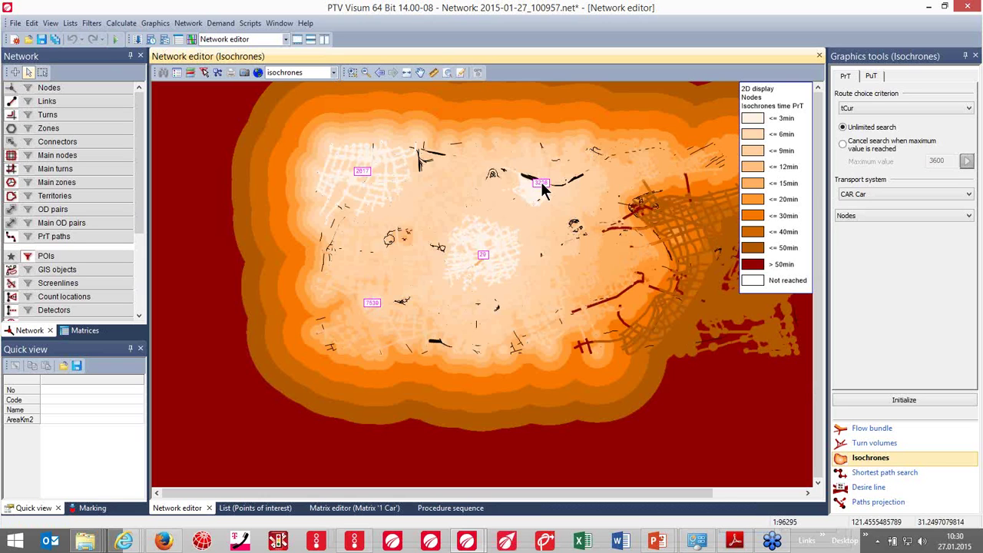
Step: Change the network display from isochrones to the turn volumes graphic parameters
{"action": "left_click", "coordinate": [333, 72]}
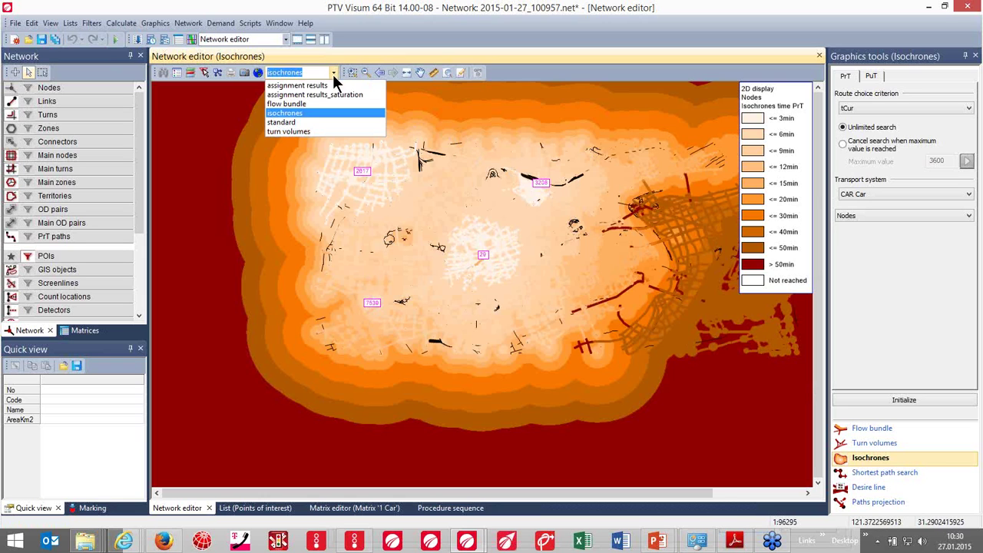
{"action": "left_click", "coordinate": [330, 84]}
{"action": "left_click", "coordinate": [332, 75]}
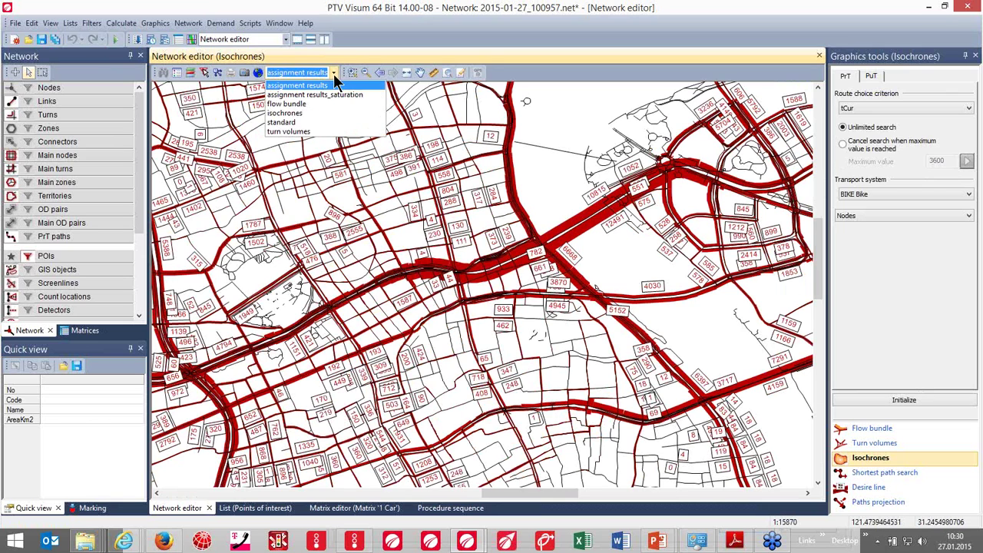
{"action": "left_click", "coordinate": [333, 131]}
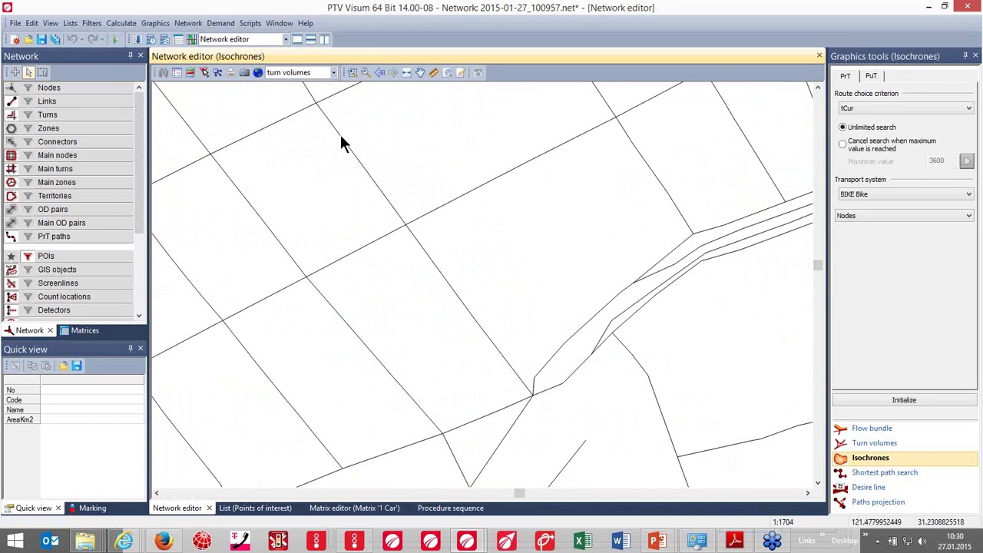
Step: Display the turn volumes at two nearby four-arm intersections in the city centre
{"action": "scroll", "coordinate": [452, 282], "scroll_direction": "down", "scroll_amount": 6}
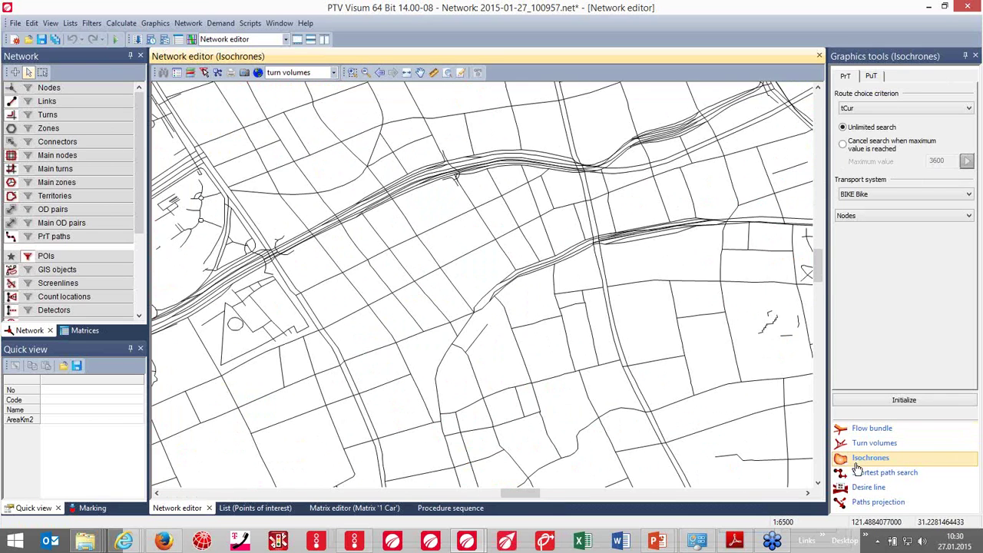
{"action": "left_click", "coordinate": [875, 443]}
{"action": "left_click", "coordinate": [495, 241]}
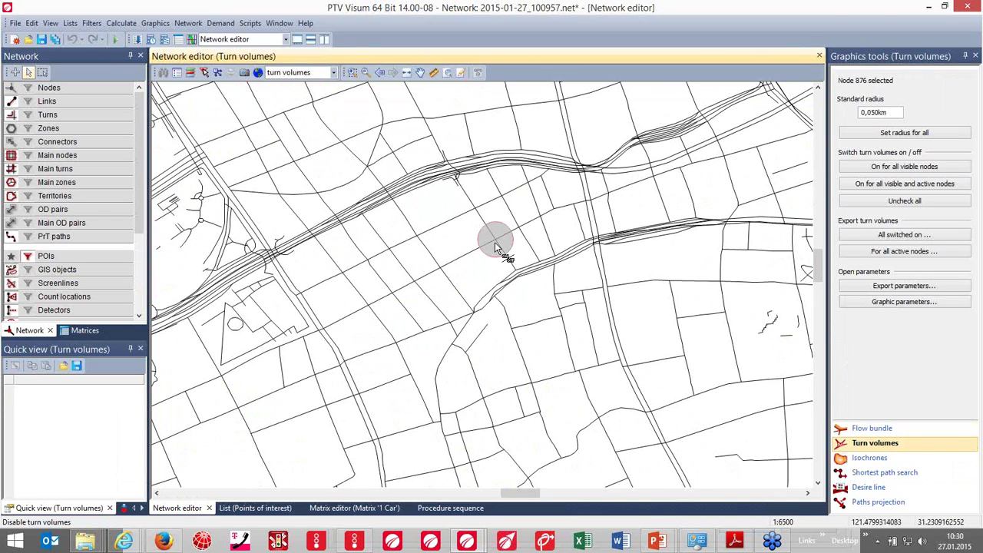
{"action": "scroll", "coordinate": [496, 247], "scroll_direction": "up", "scroll_amount": 3}
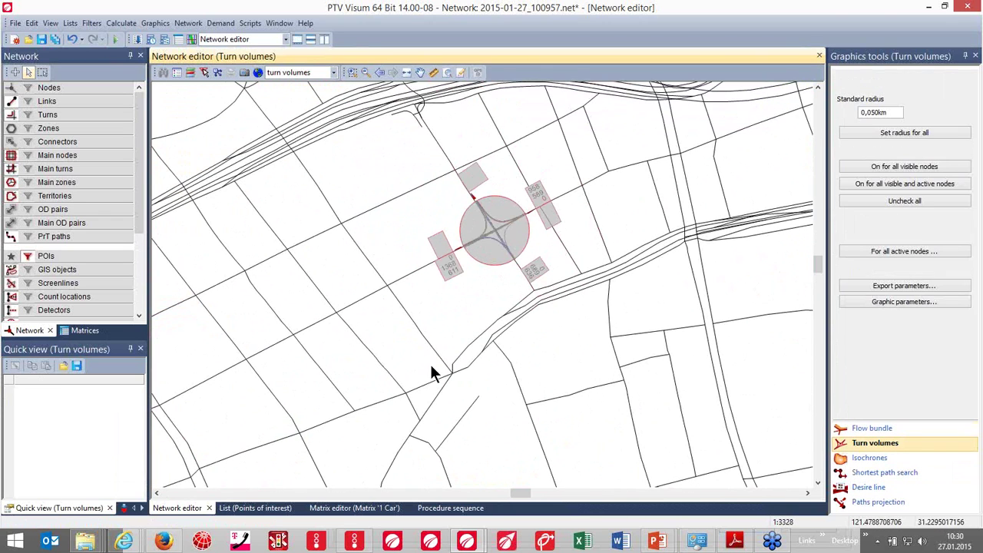
{"action": "left_click", "coordinate": [457, 322]}
{"action": "scroll", "coordinate": [454, 305], "scroll_direction": "up", "scroll_amount": 2}
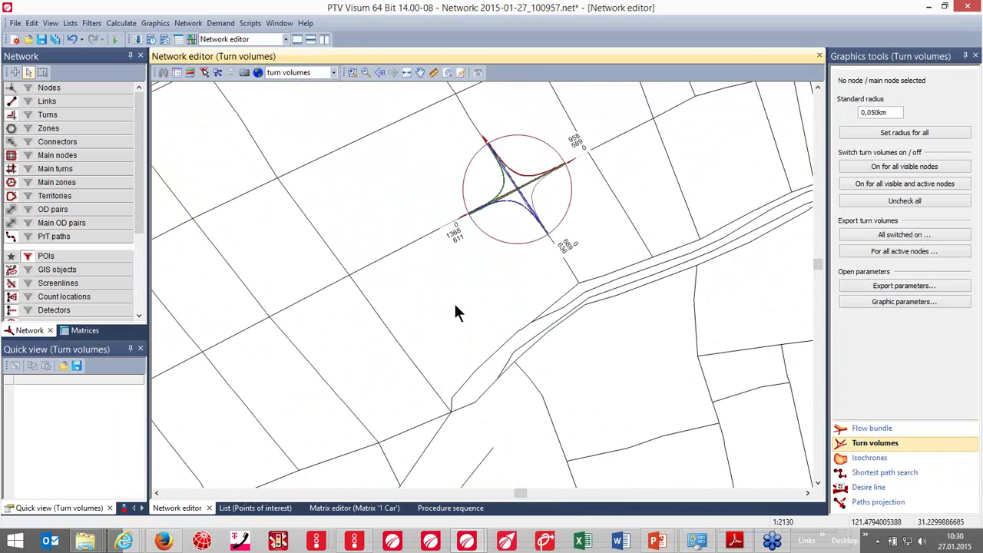
{"action": "scroll", "coordinate": [577, 109], "scroll_direction": "up", "scroll_amount": 2}
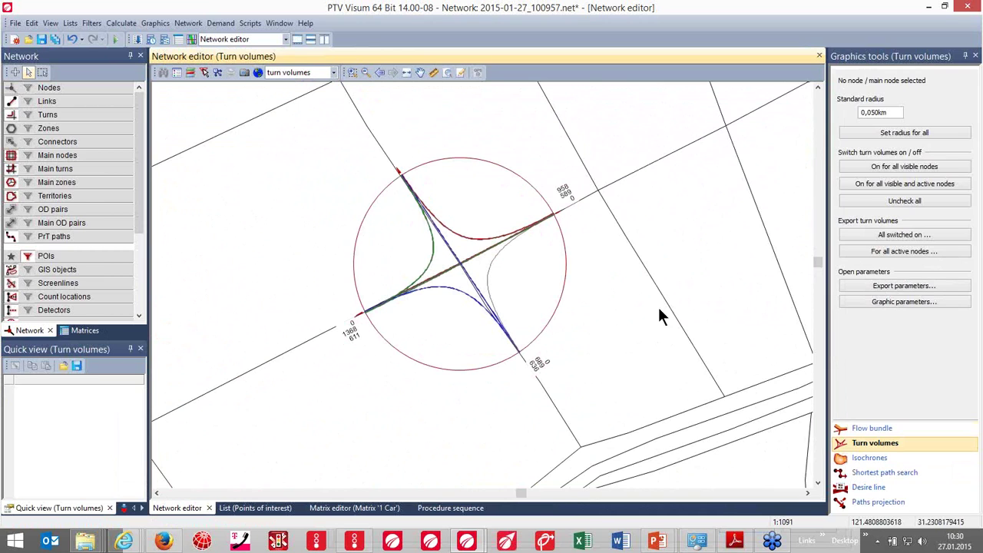
{"action": "scroll", "coordinate": [658, 305], "scroll_direction": "down", "scroll_amount": 1}
{"action": "left_click", "coordinate": [711, 164]}
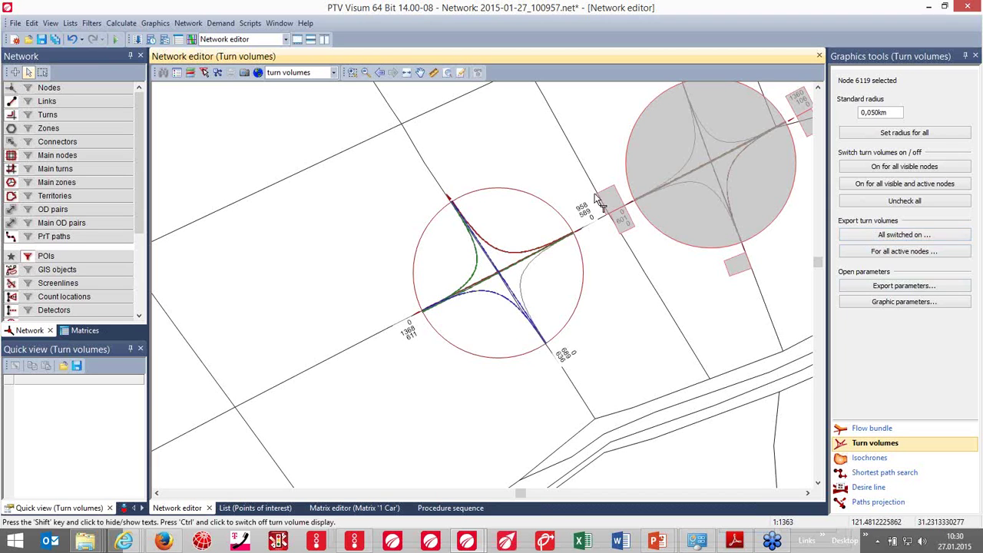
Step: Change the network display to the assignment results graphic parameters and open the list of links
{"action": "left_click", "coordinate": [333, 72]}
{"action": "left_click", "coordinate": [331, 87]}
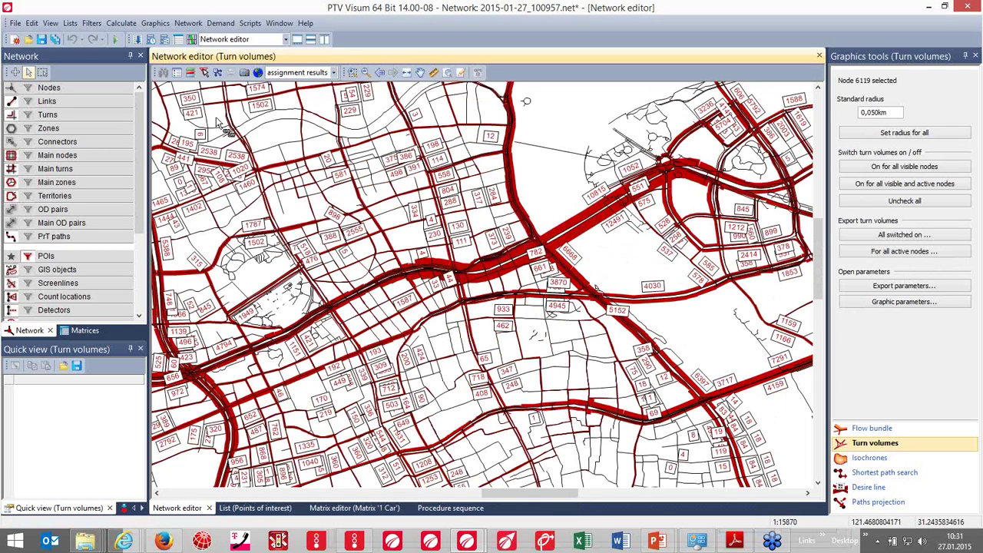
{"action": "right_click", "coordinate": [74, 98]}
{"action": "mouse_move", "coordinate": [119, 150]}
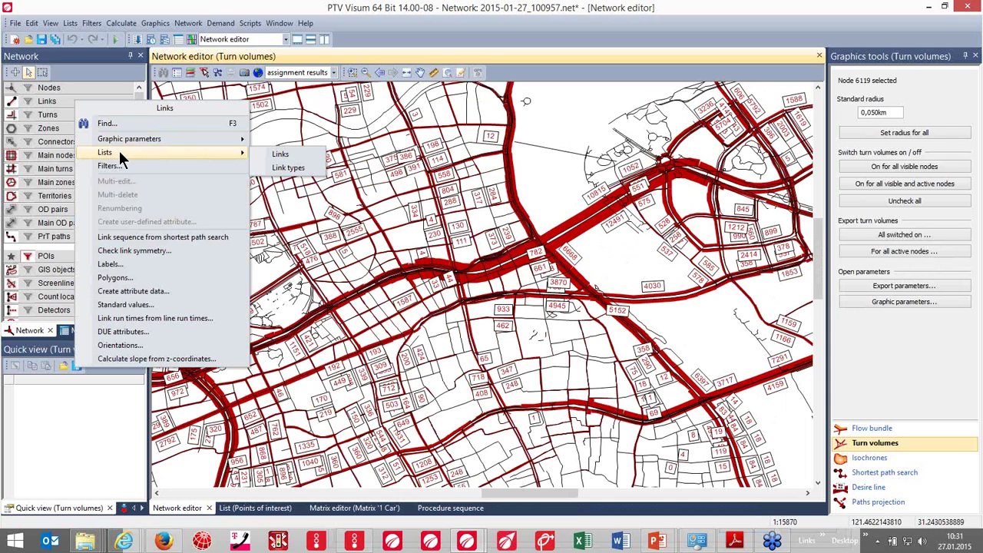
{"action": "left_click", "coordinate": [277, 155]}
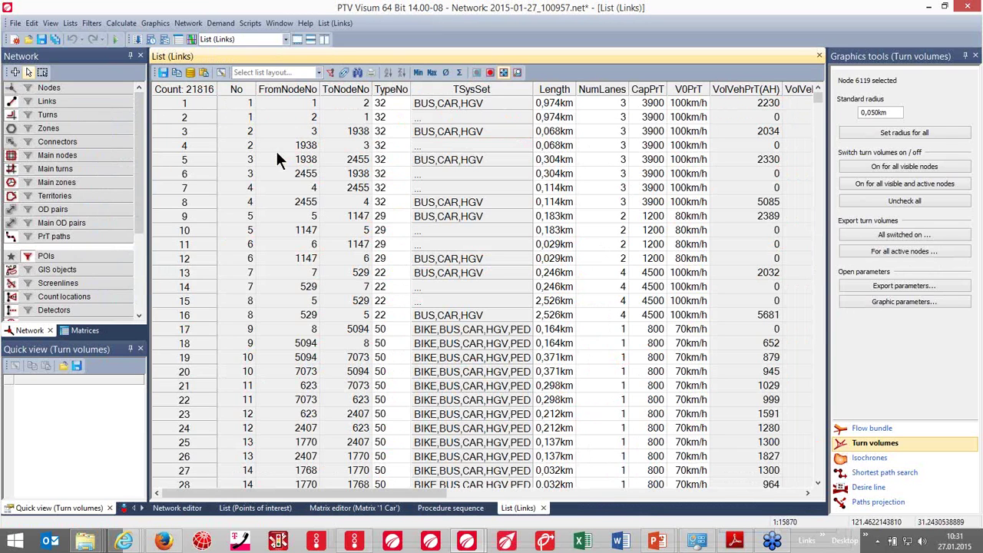
Step: Apply the vehiclehours layout to the links list and group its rows by the TypeNo column
{"action": "left_click", "coordinate": [319, 72]}
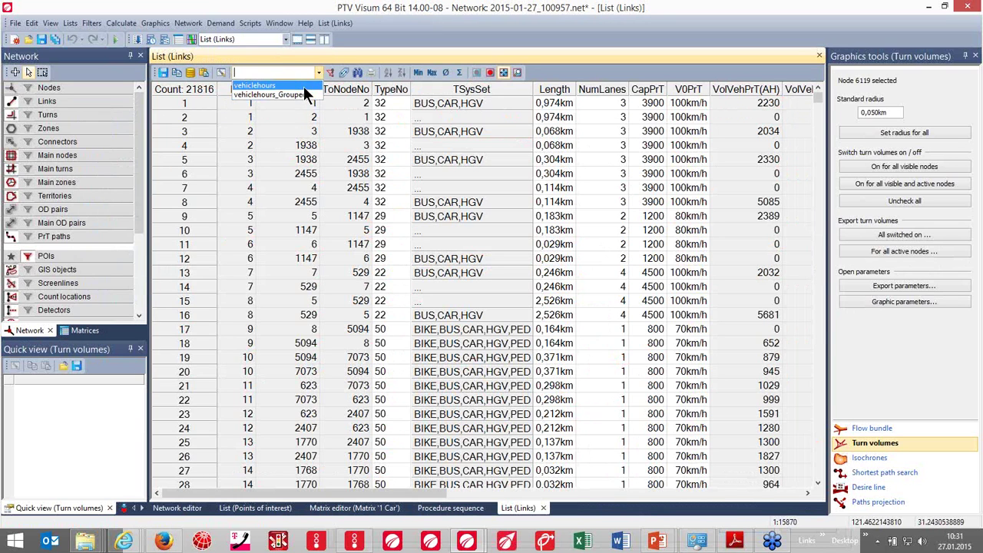
{"action": "left_click", "coordinate": [301, 86]}
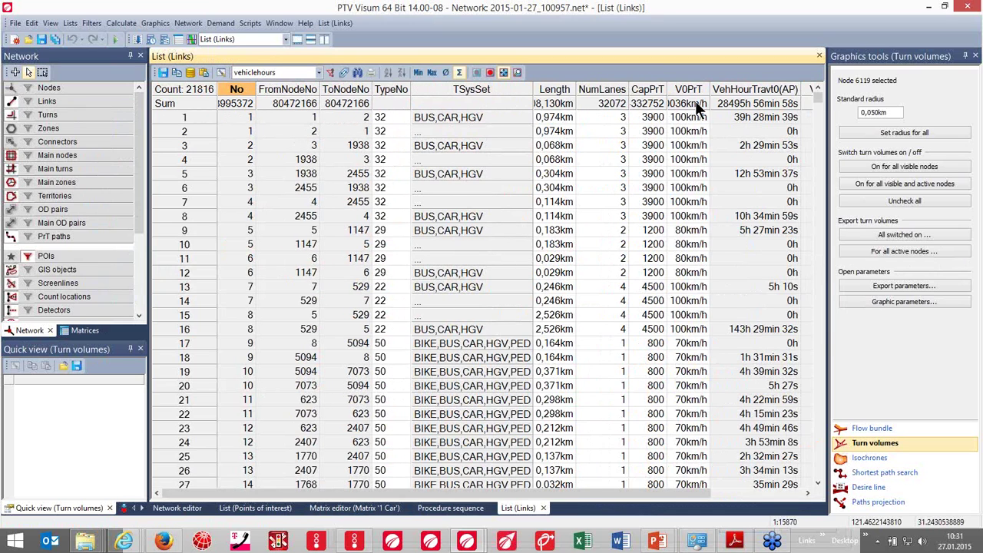
{"action": "left_click", "coordinate": [975, 57]}
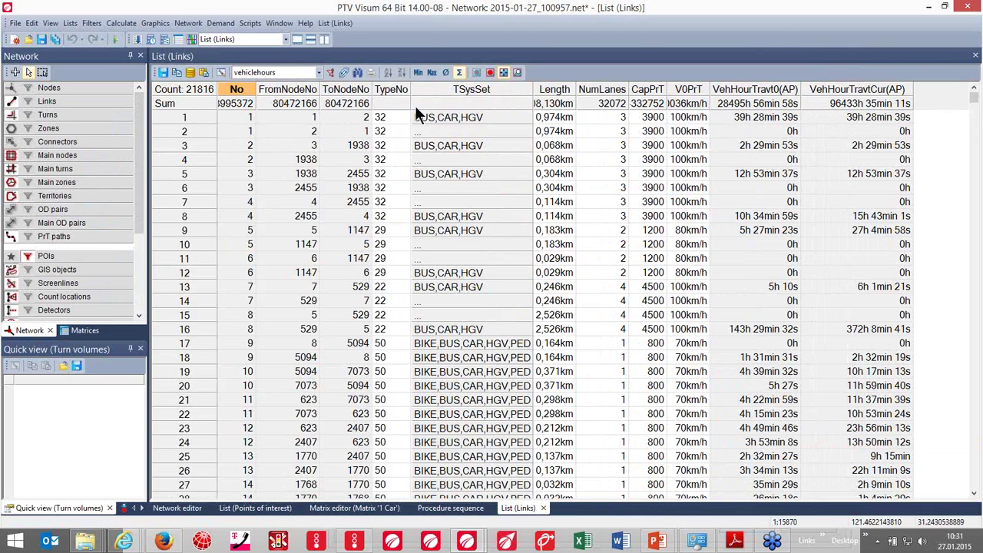
{"action": "right_click", "coordinate": [388, 89]}
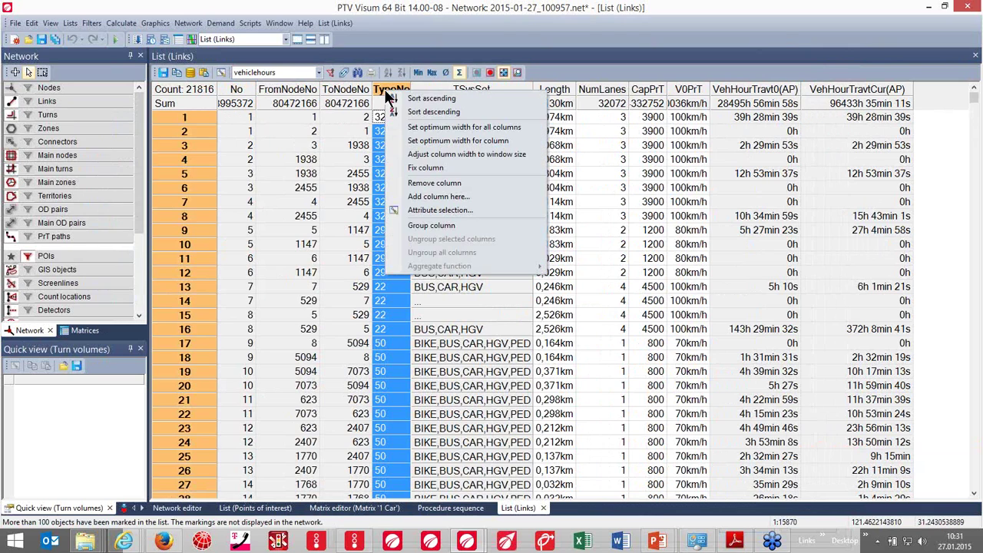
{"action": "left_click", "coordinate": [424, 224]}
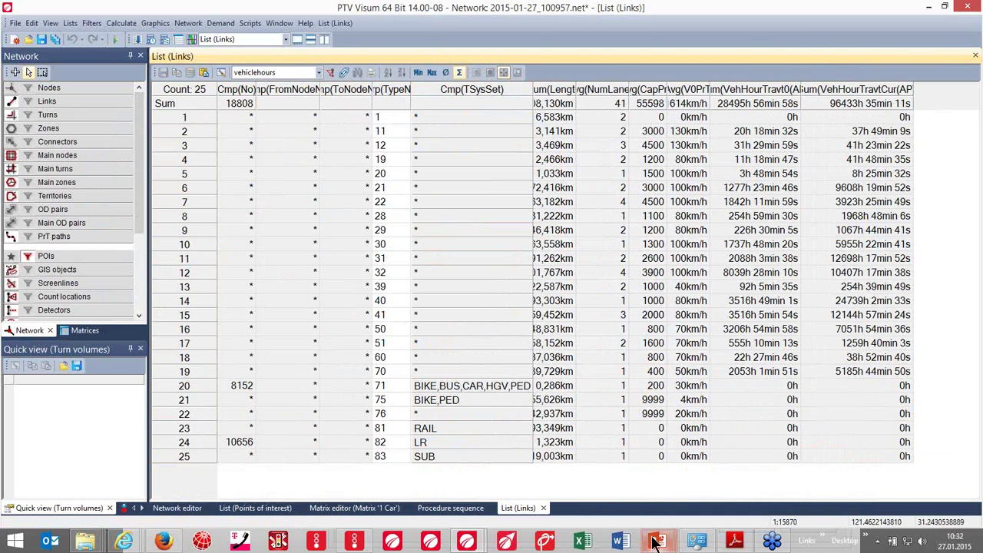
Step: Switch to the PowerPoint slide show and view the slide on private transport assignment methods
{"action": "mouse_move", "coordinate": [658, 540]}
{"action": "left_click", "coordinate": [725, 478]}
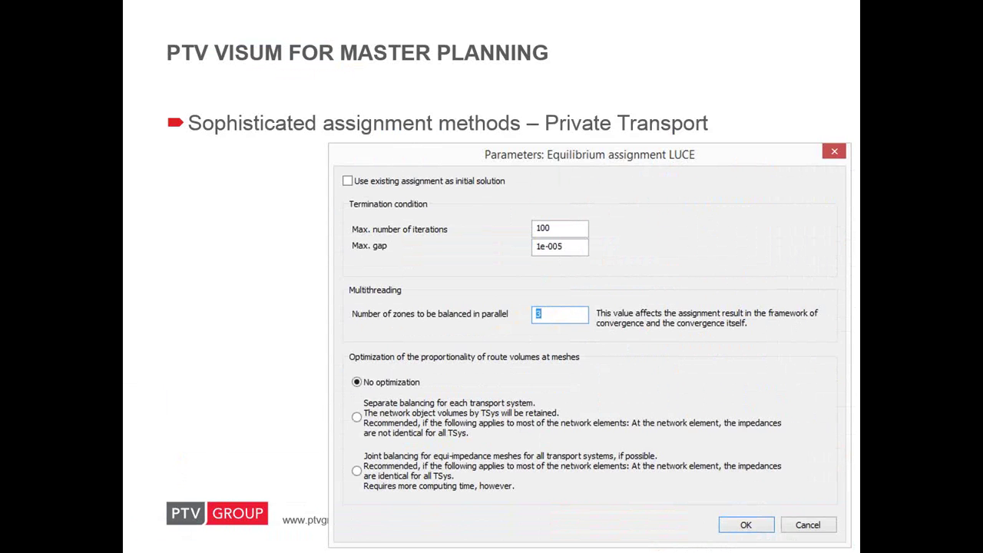
{"action": "key", "text": "Right"}
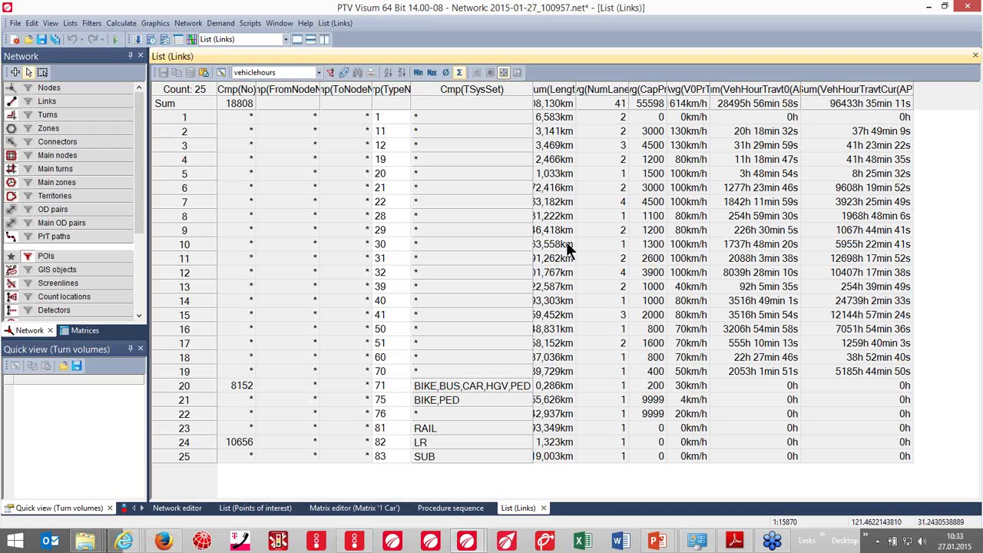
Step: Close the links list, return to the network editor and make links the network object type being edited
{"action": "left_click", "coordinate": [544, 508]}
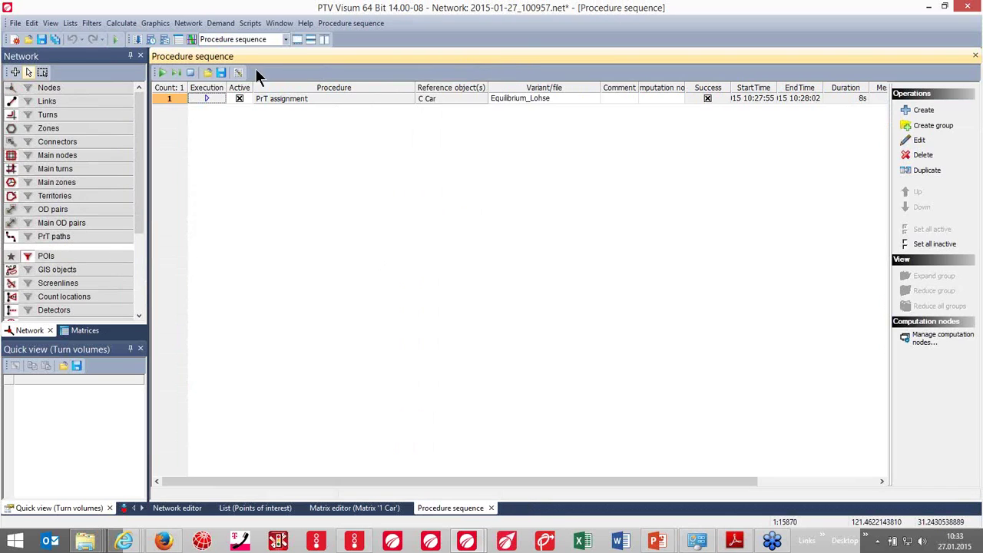
{"action": "left_click", "coordinate": [255, 38]}
{"action": "left_click", "coordinate": [254, 51]}
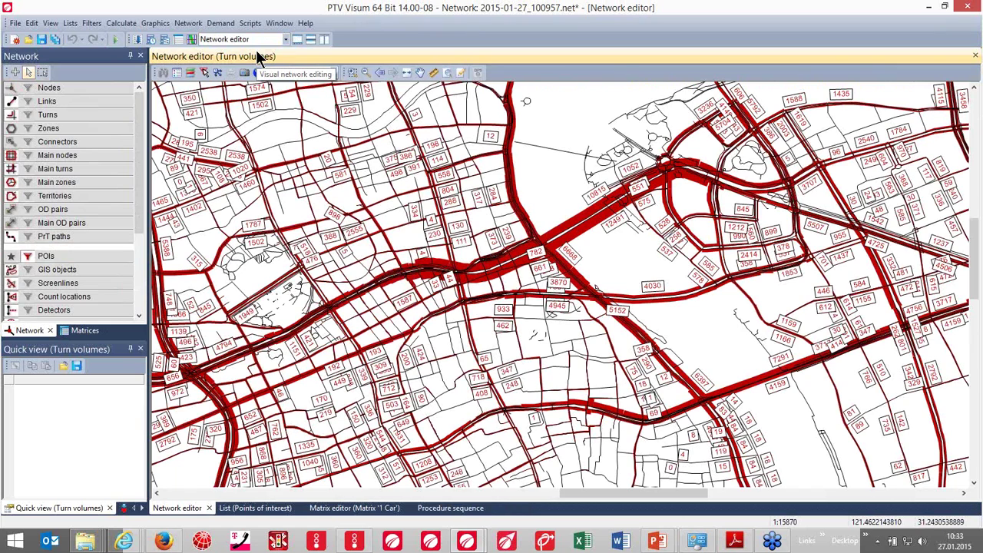
{"action": "scroll", "coordinate": [412, 249], "scroll_direction": "down", "scroll_amount": 6}
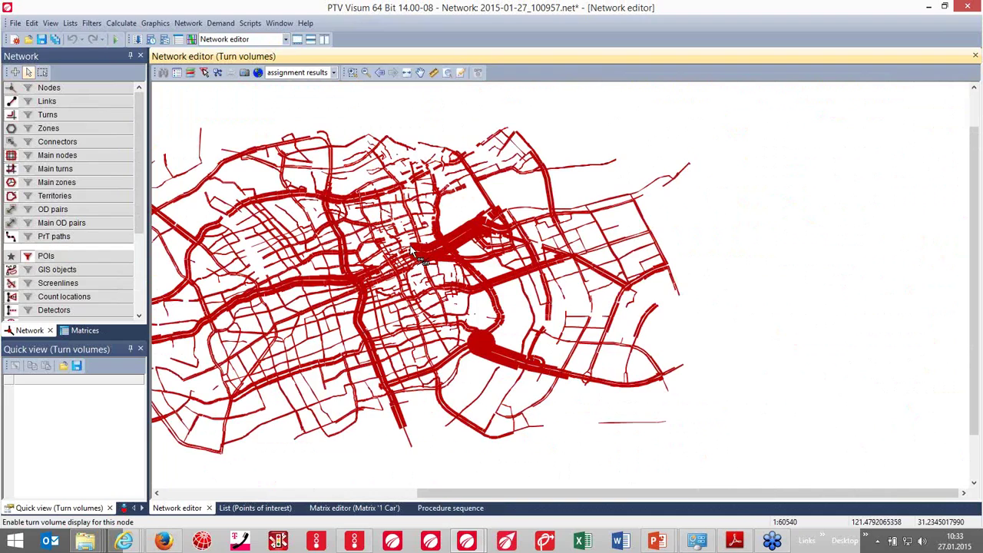
{"action": "left_click_drag", "start_coordinate": [695, 237], "coordinate": [789, 236]}
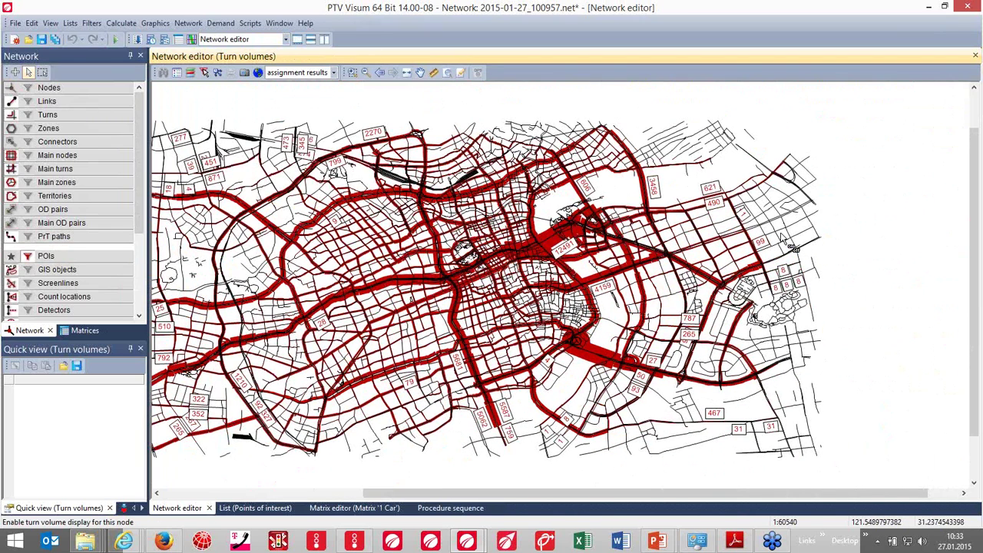
{"action": "scroll", "coordinate": [527, 314], "scroll_direction": "up", "scroll_amount": 4}
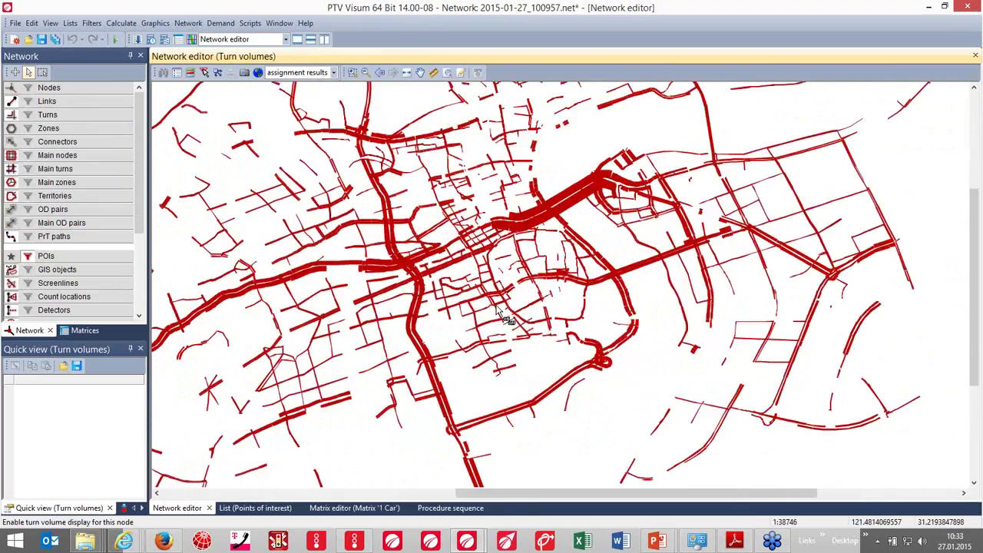
{"action": "scroll", "coordinate": [464, 311], "scroll_direction": "up", "scroll_amount": 3}
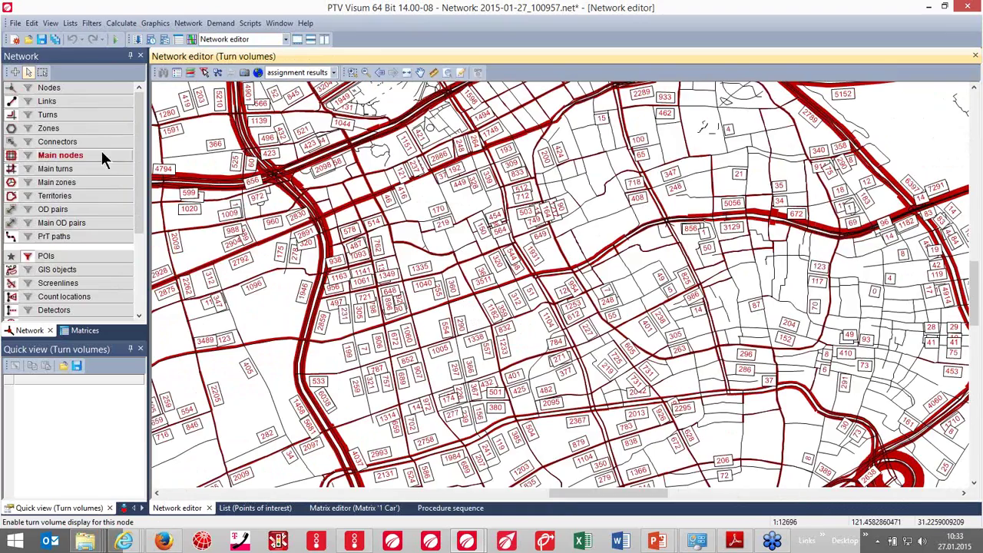
{"action": "left_click", "coordinate": [72, 100]}
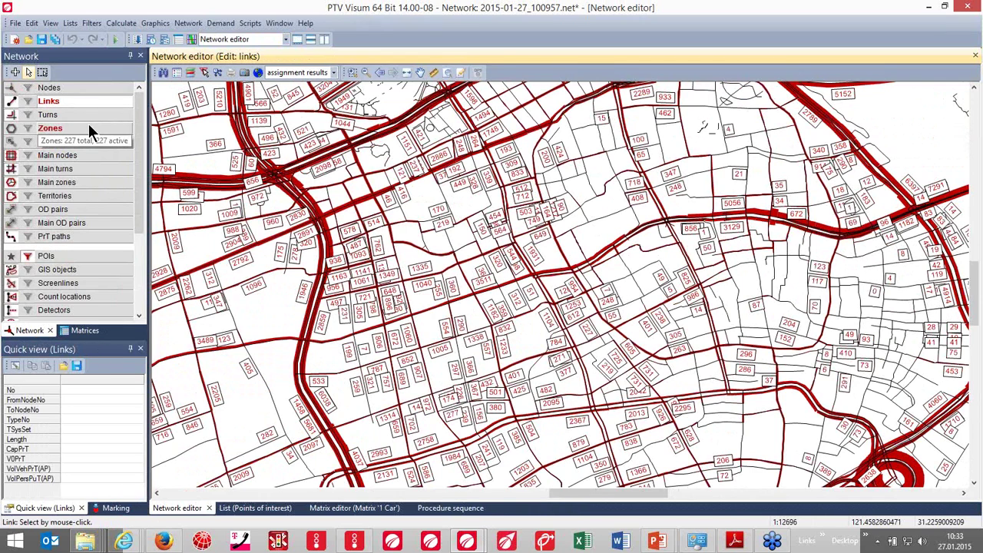
Step: Start a shapefile import of territoriy_area.SHP without saving the current data, and have it read as Territories
{"action": "left_click", "coordinate": [21, 25]}
{"action": "mouse_move", "coordinate": [34, 154]}
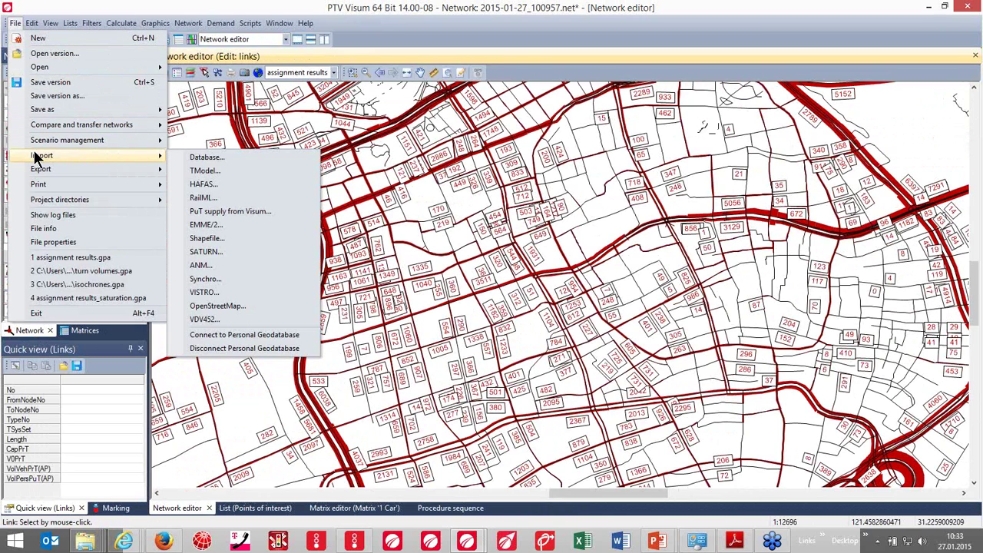
{"action": "left_click", "coordinate": [217, 240]}
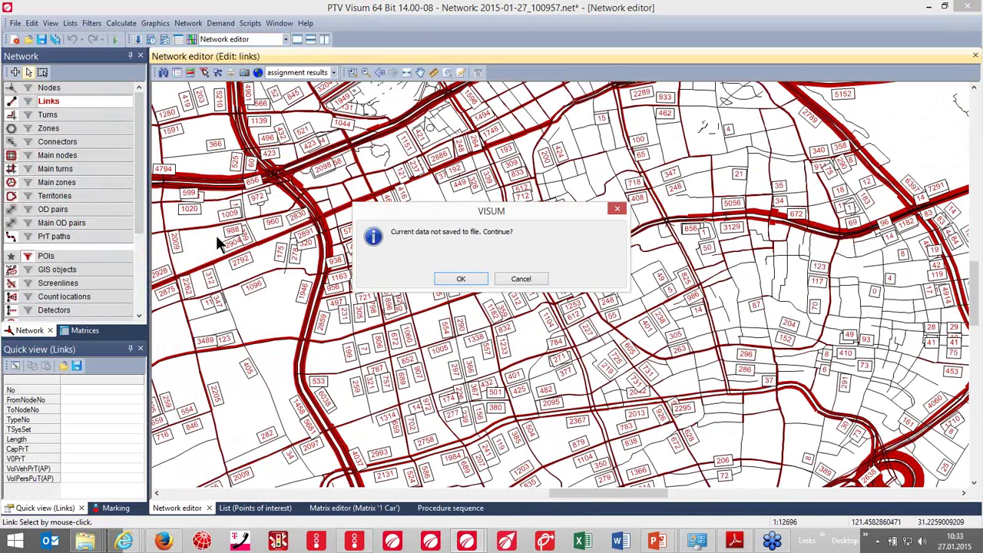
{"action": "left_click", "coordinate": [449, 279]}
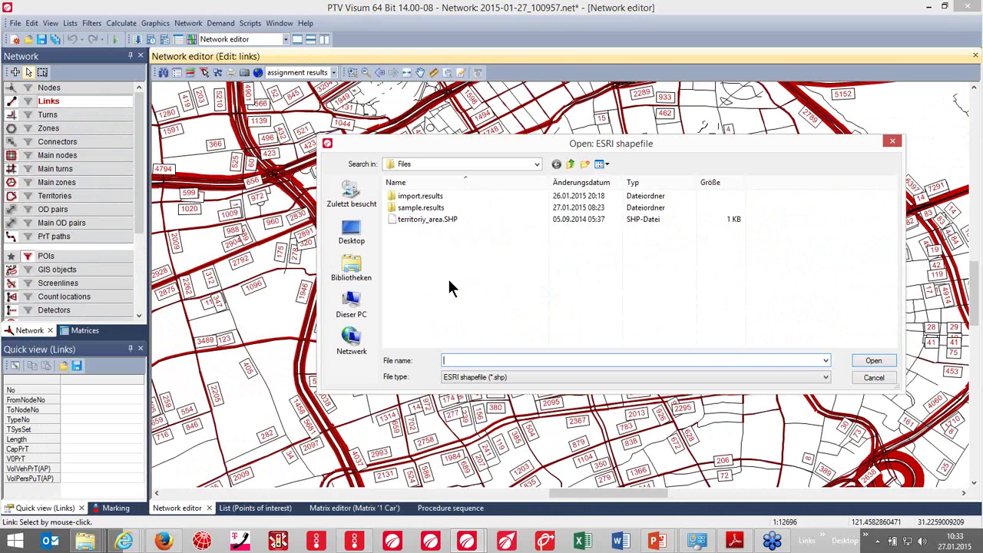
{"action": "double_click", "coordinate": [428, 219]}
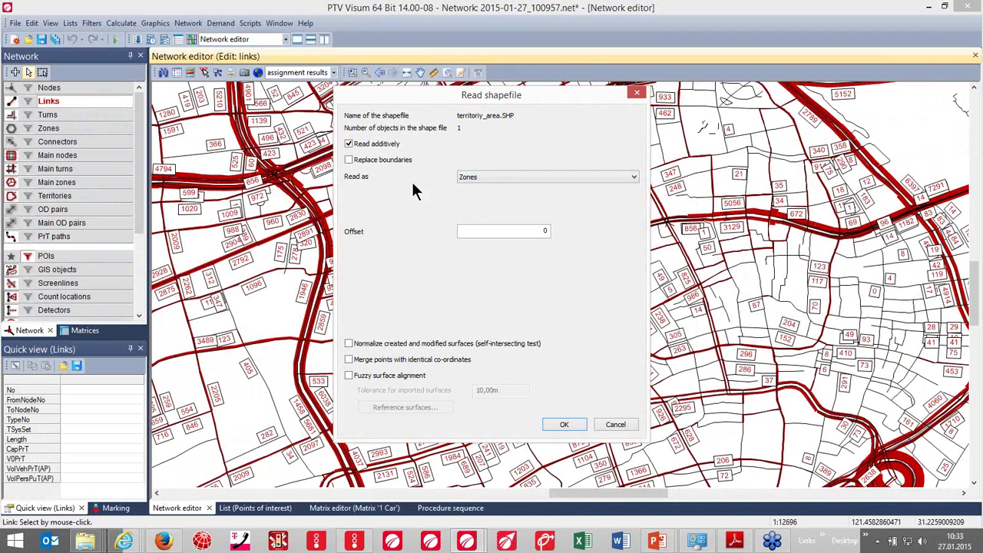
{"action": "left_click", "coordinate": [470, 178]}
{"action": "left_click", "coordinate": [474, 205]}
Step: Try the fuzzy surface alignment option and examine its reference surfaces and tolerances
{"action": "left_click", "coordinate": [386, 379]}
{"action": "left_click", "coordinate": [390, 407]}
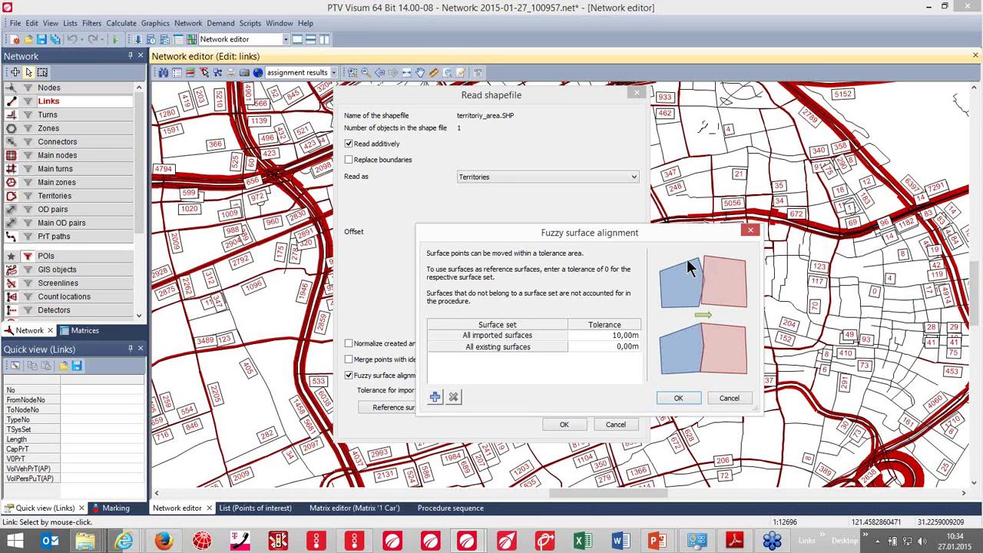
{"action": "left_click", "coordinate": [727, 398]}
{"action": "left_click", "coordinate": [395, 376]}
Step: Import the shapefile territory additively with offset 0 and examine its area in the city centre network
{"action": "left_click", "coordinate": [564, 426]}
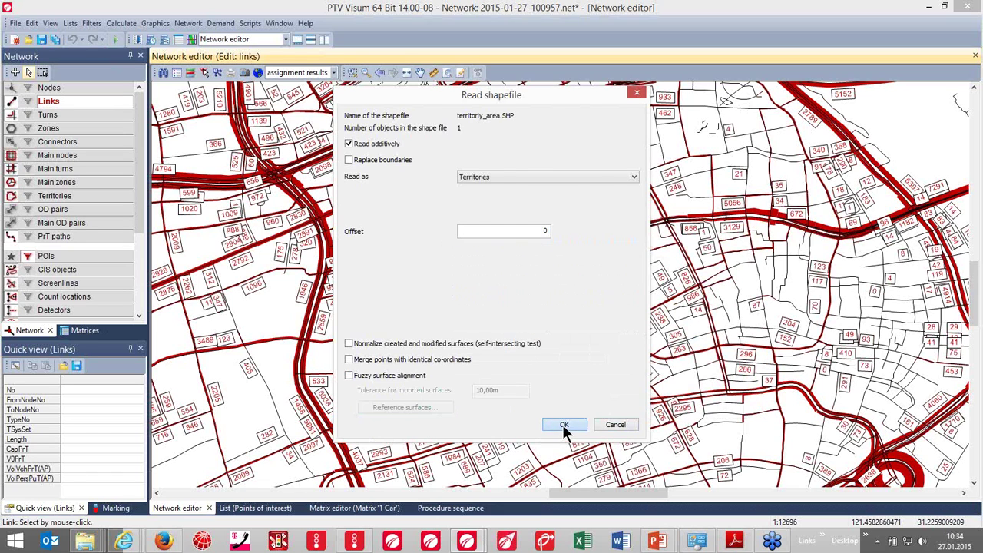
{"action": "left_click", "coordinate": [709, 434]}
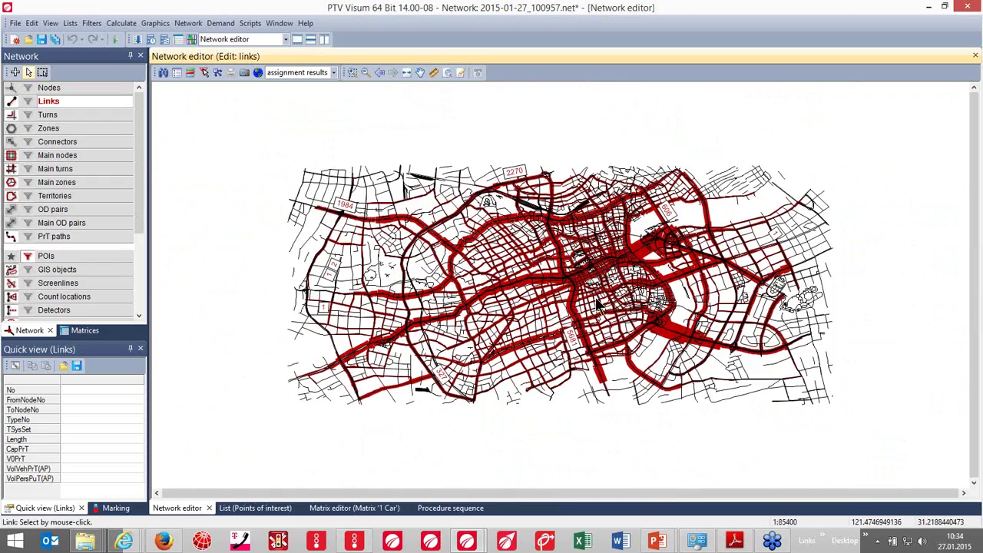
{"action": "scroll", "coordinate": [588, 286], "scroll_direction": "up", "scroll_amount": 3}
{"action": "scroll", "coordinate": [590, 278], "scroll_direction": "up", "scroll_amount": 3}
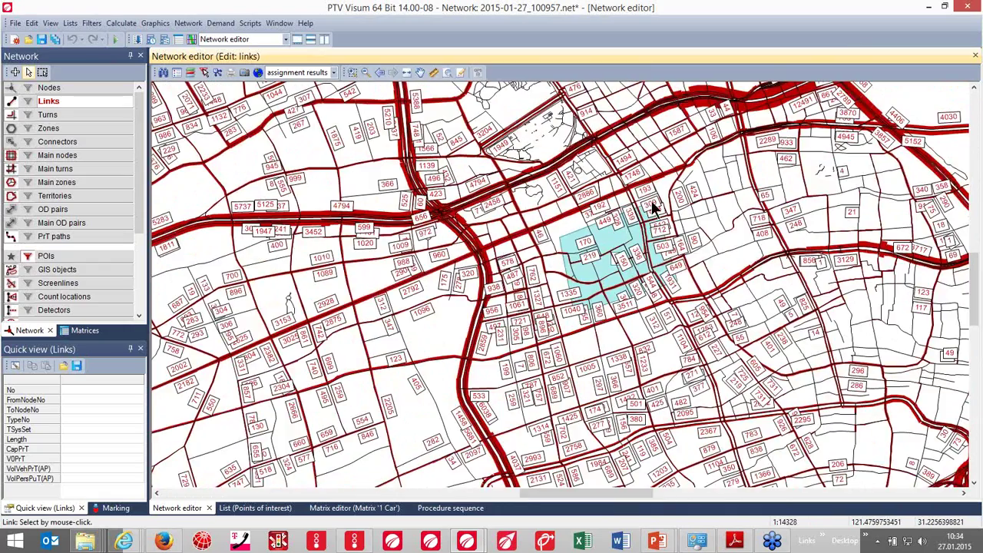
{"action": "scroll", "coordinate": [653, 206], "scroll_direction": "up", "scroll_amount": 4}
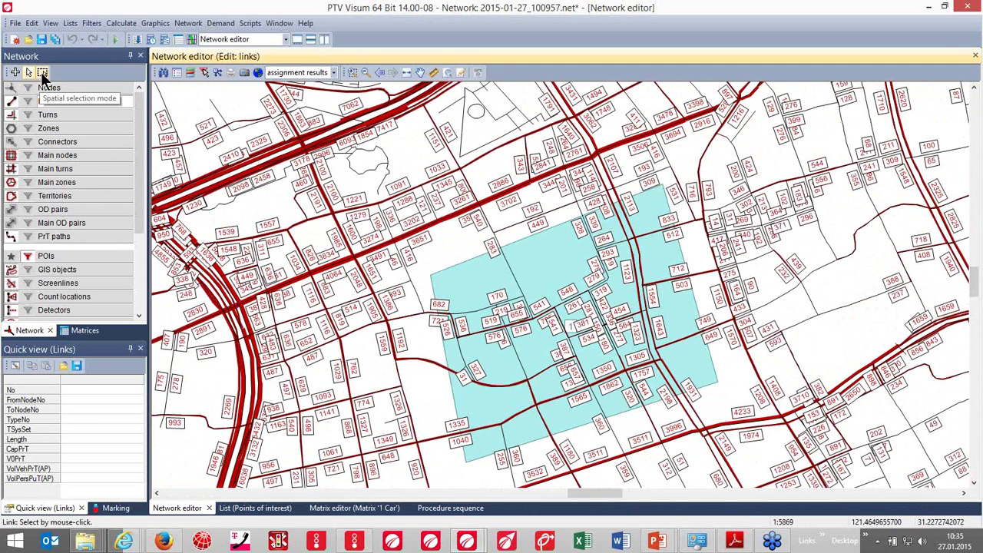
Step: Activate the spatial selection mode for the network objects
{"action": "left_click", "coordinate": [117, 23]}
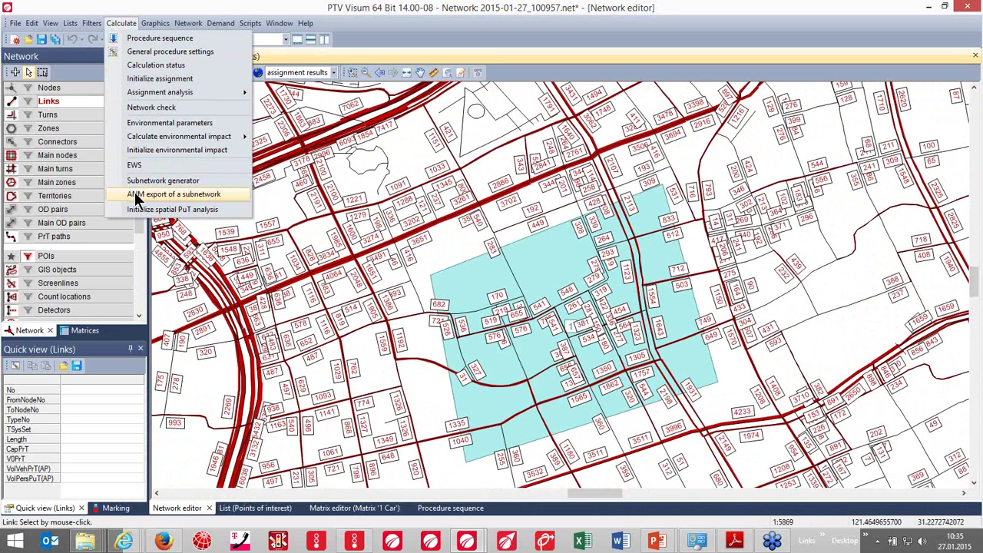
{"action": "left_click", "coordinate": [143, 3]}
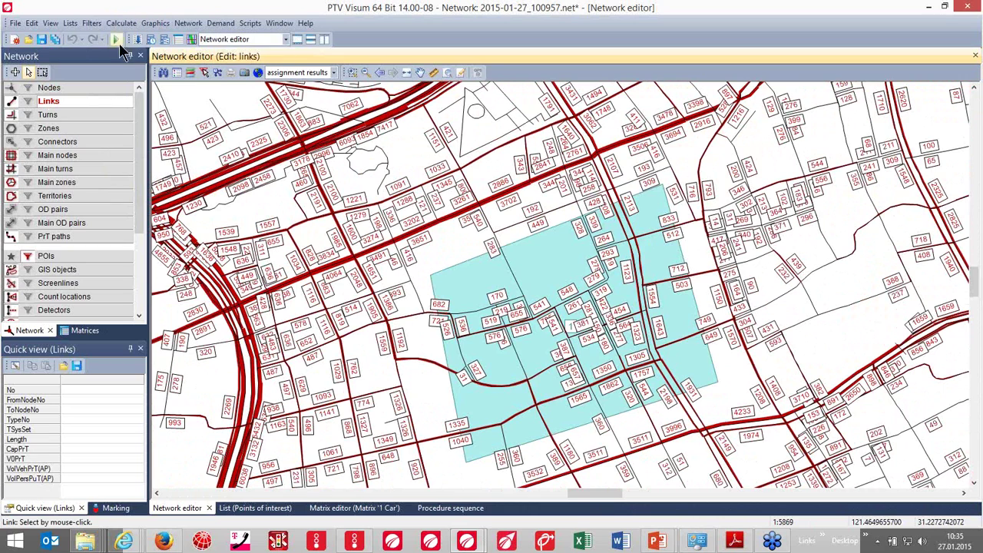
{"action": "left_click", "coordinate": [43, 71]}
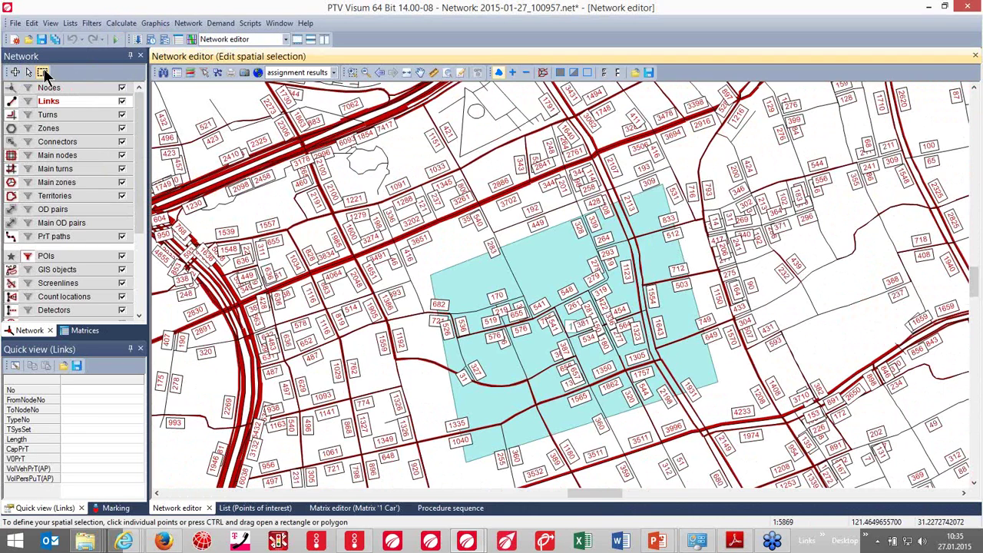
{"action": "left_click", "coordinate": [971, 94]}
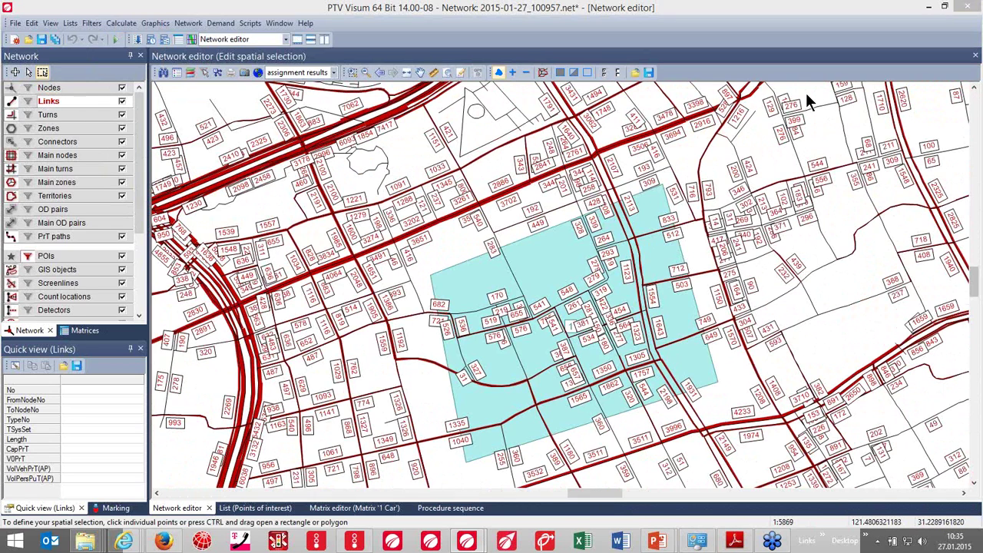
Step: Try to spatially select the network objects inside a polygon drawn around the territory, and reset the selection to all objects
{"action": "left_click", "coordinate": [422, 286]}
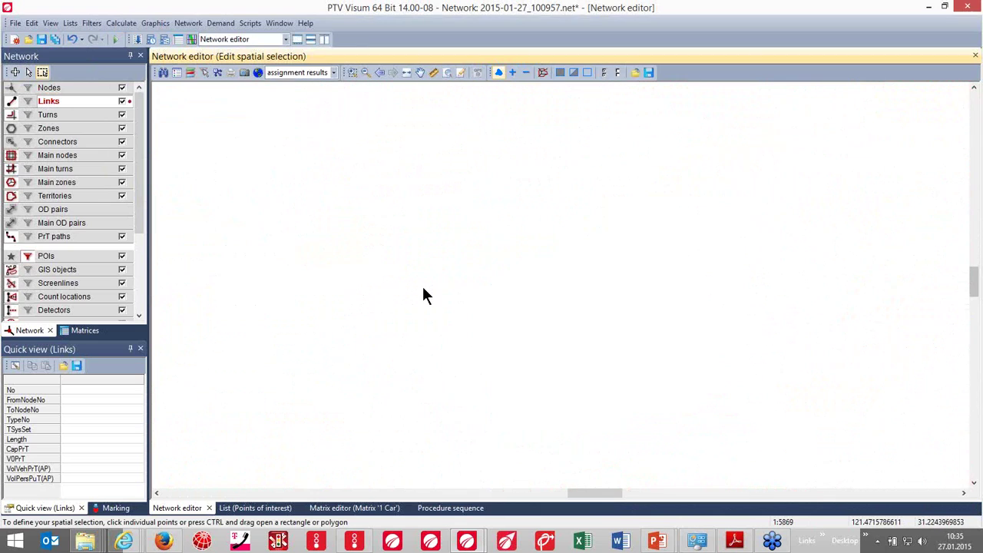
{"action": "mouse_move", "coordinate": [423, 287]}
{"action": "left_mouse_down"}
{"action": "mouse_move", "coordinate": [426, 267]}
{"action": "mouse_move", "coordinate": [625, 173]}
{"action": "mouse_move", "coordinate": [722, 416]}
{"action": "mouse_move", "coordinate": [445, 453]}
{"action": "left_mouse_up"}
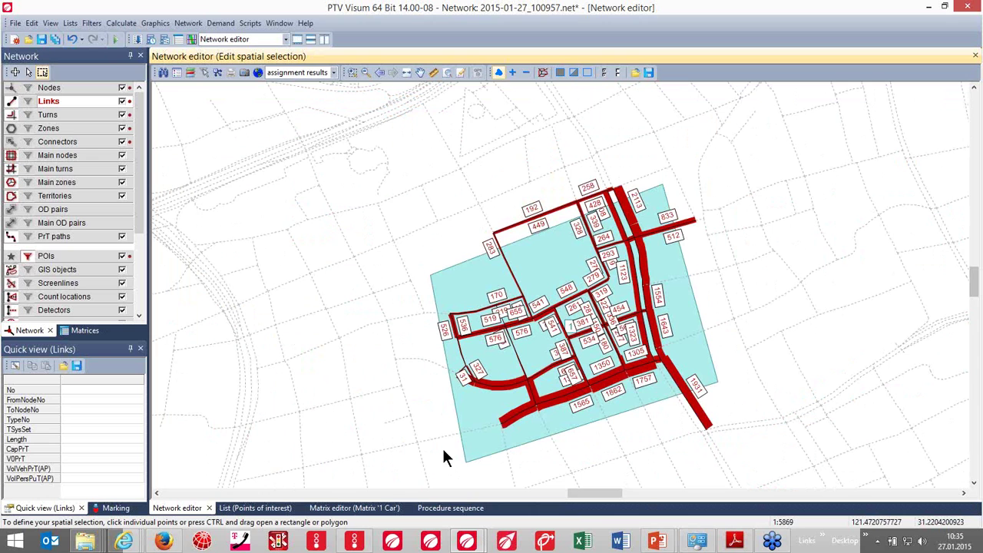
{"action": "left_click", "coordinate": [560, 71]}
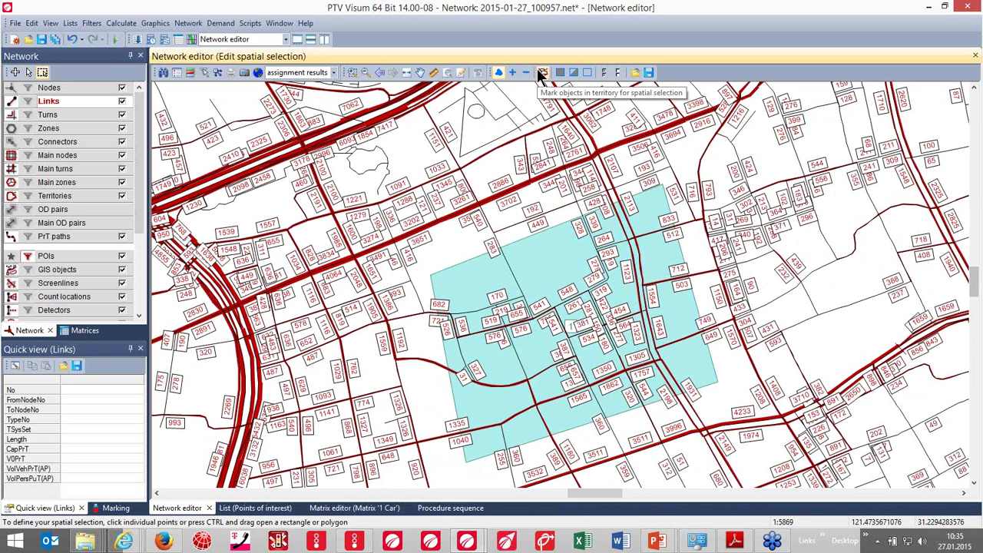
Step: Restrict the spatial selection to the network objects inside the imported territory
{"action": "left_click", "coordinate": [542, 73]}
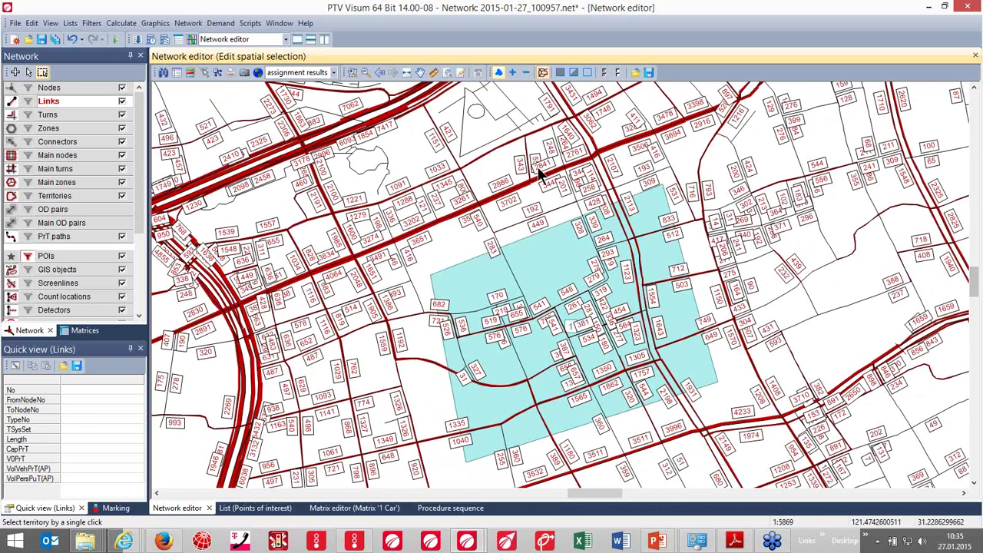
{"action": "left_click", "coordinate": [571, 331]}
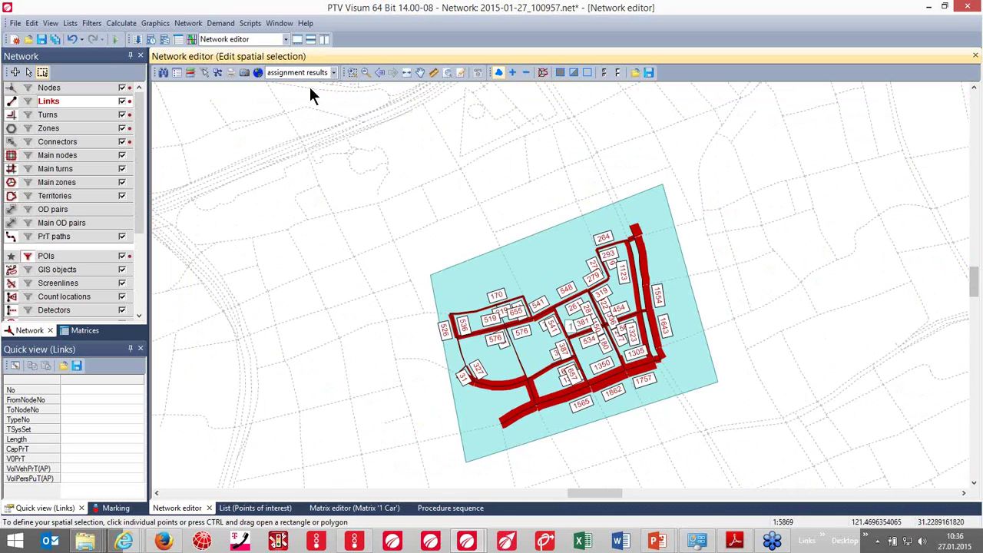
Step: Set up an ANM export of the subnetwork and include the Car demand segment's matrix in the subnetwork generator parameters
{"action": "left_click", "coordinate": [120, 23]}
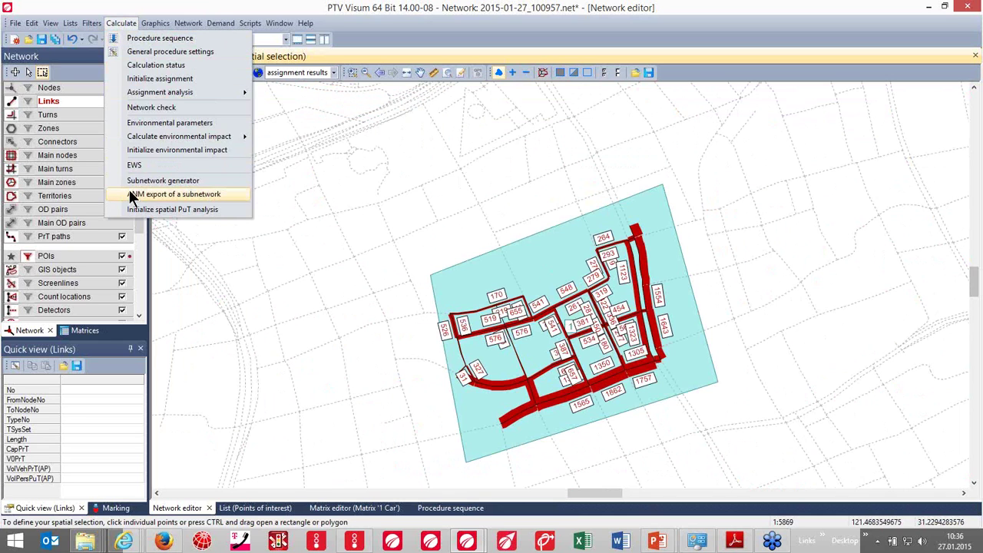
{"action": "left_click", "coordinate": [129, 192]}
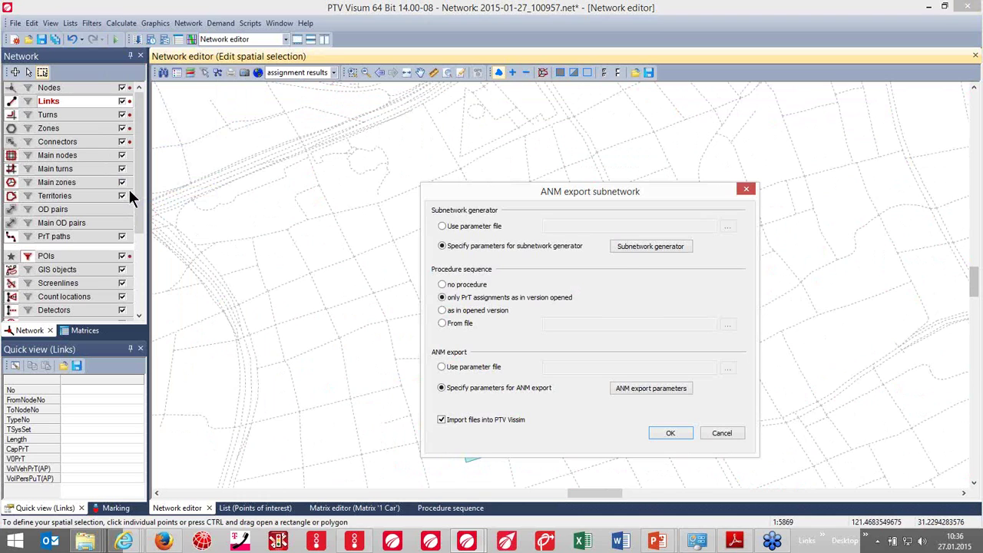
{"action": "left_click", "coordinate": [619, 246]}
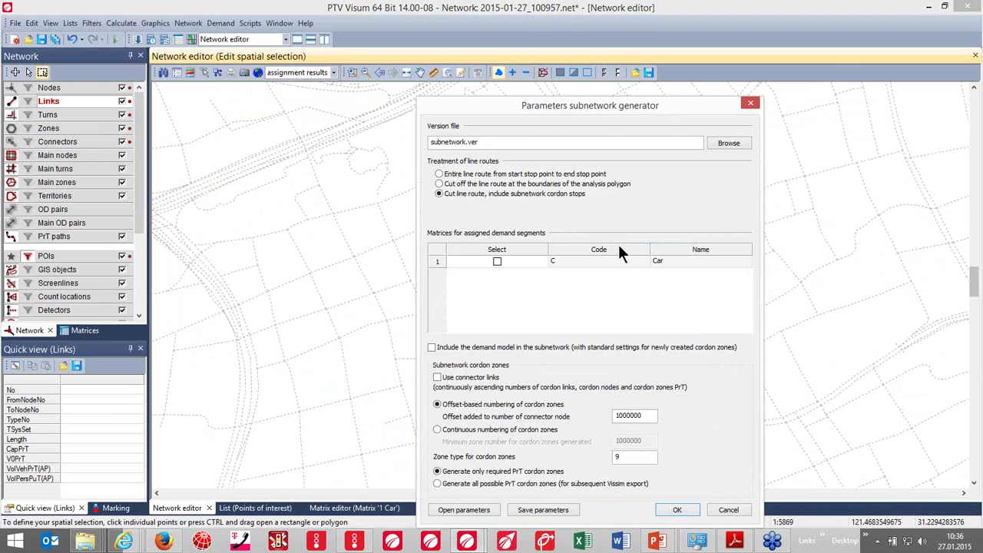
{"action": "left_click", "coordinate": [497, 261]}
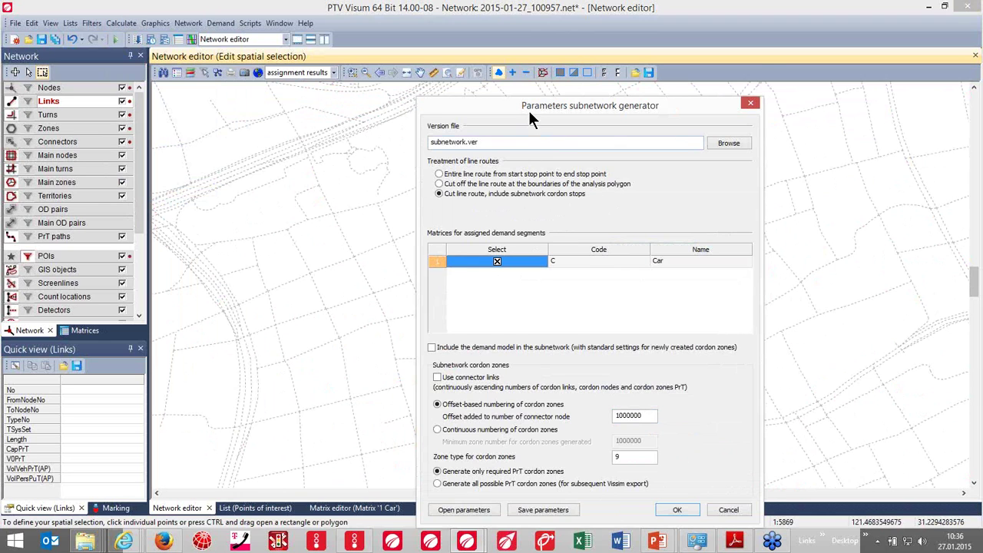
{"action": "left_click", "coordinate": [668, 474]}
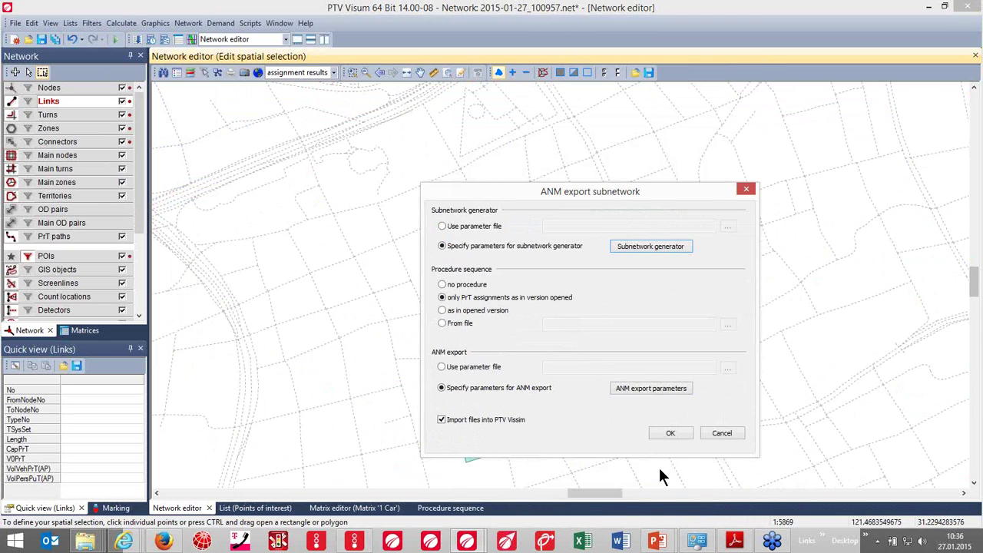
Step: Review the ANM export parameters without changing them and start the subnetwork export with file import into PTV Vissim
{"action": "left_click", "coordinate": [647, 387]}
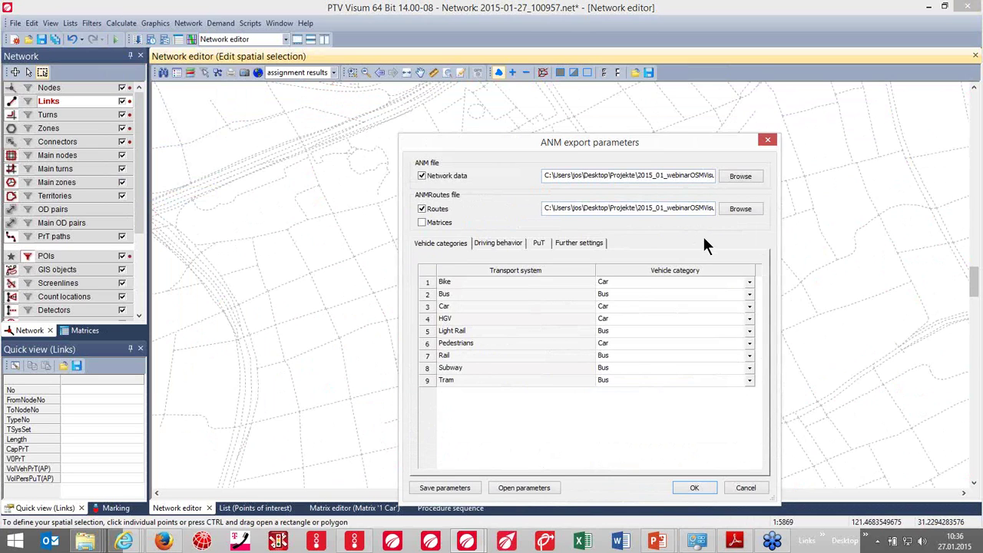
{"action": "left_click", "coordinate": [745, 488]}
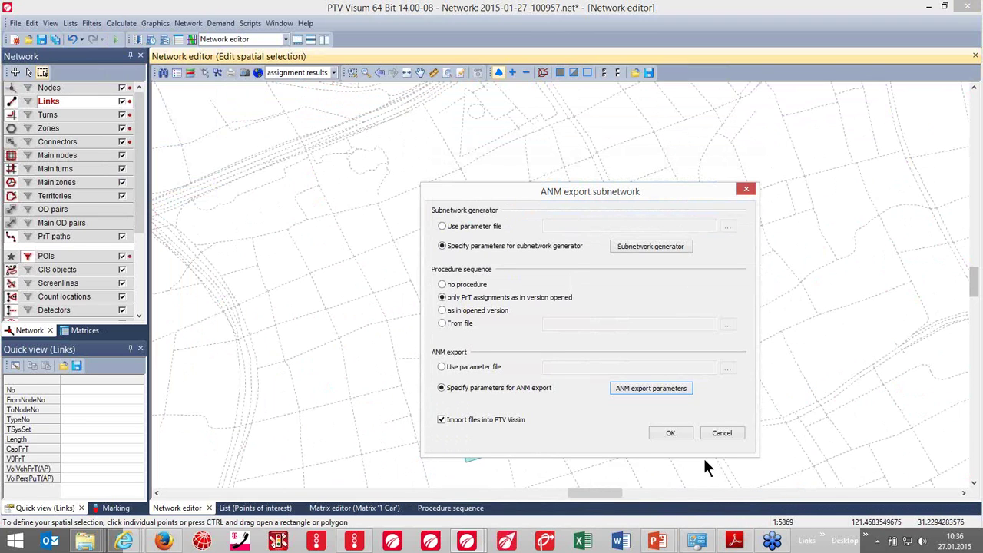
{"action": "left_click", "coordinate": [682, 433]}
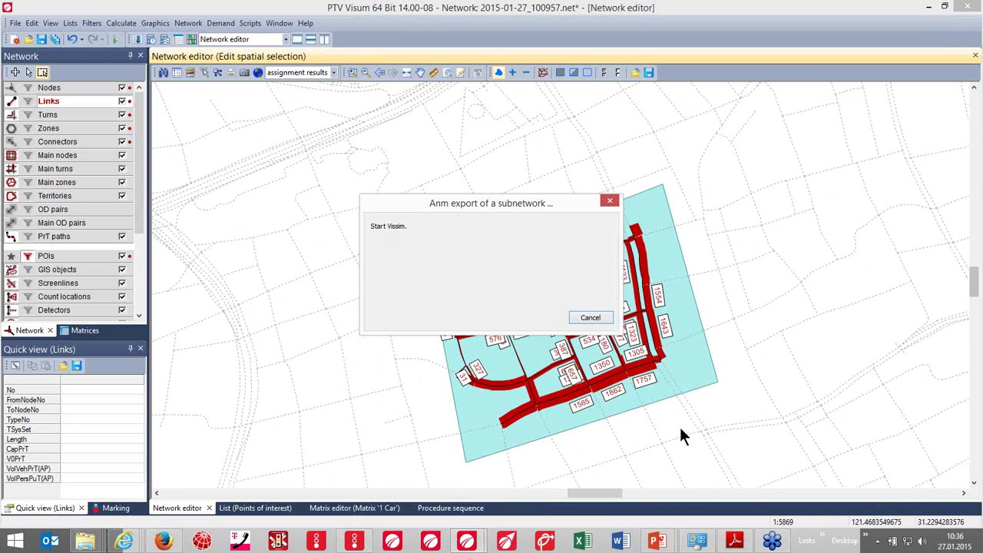
Step: Minimize the newly started Vissim window, switch to the PTV Vissim network sample.inpx and examine a T-junction in the exported network
{"action": "mouse_move", "coordinate": [358, 544]}
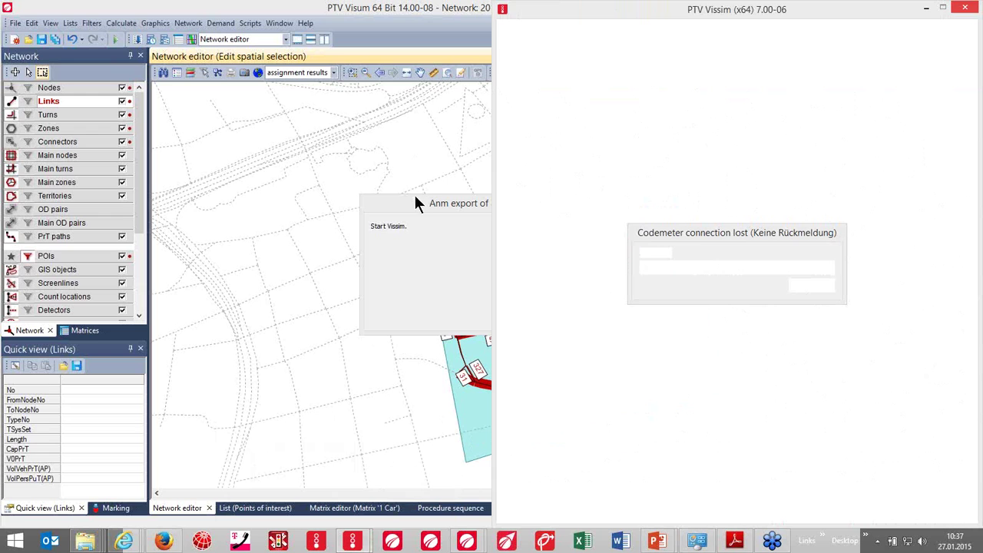
{"action": "left_click", "coordinate": [927, 9]}
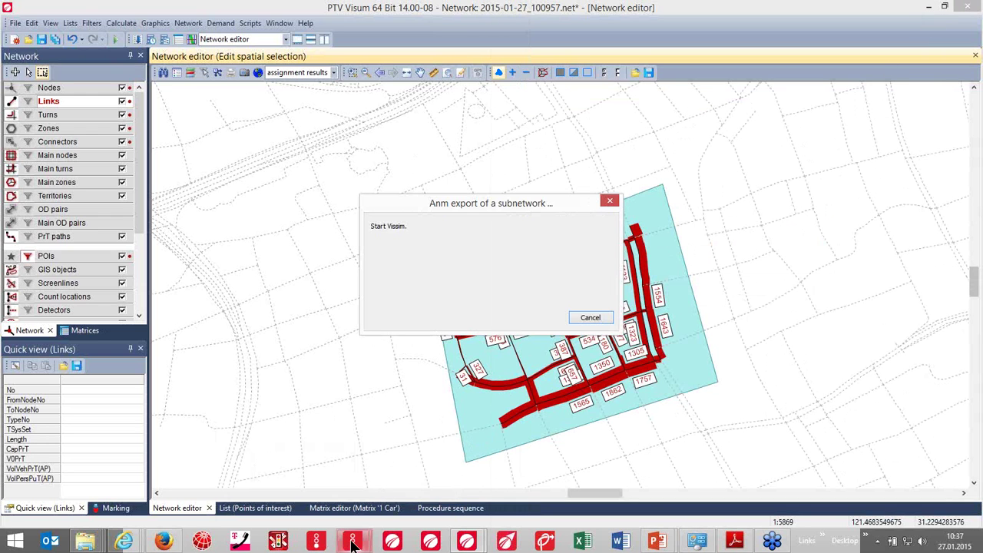
{"action": "mouse_move", "coordinate": [346, 544]}
{"action": "left_click", "coordinate": [297, 492]}
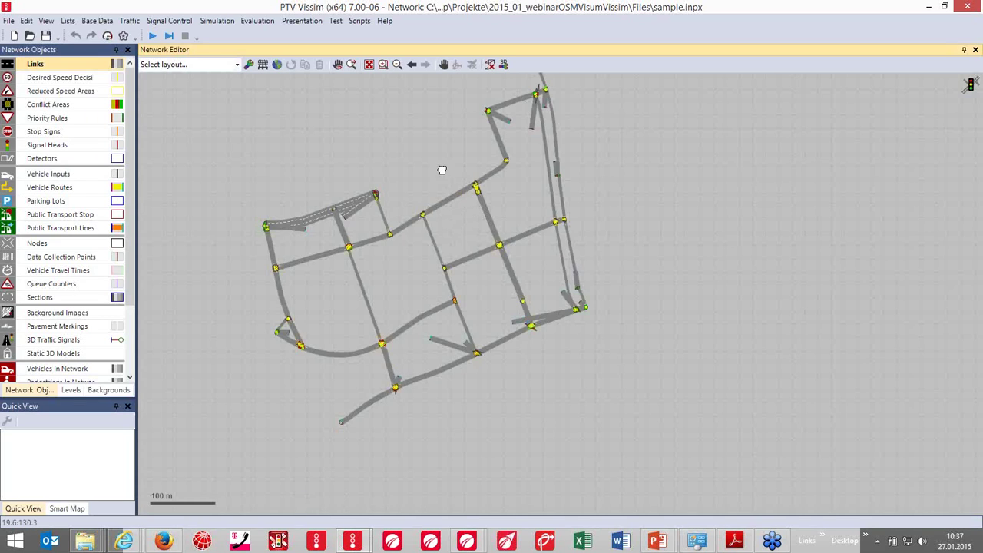
{"action": "scroll", "coordinate": [505, 242], "scroll_direction": "up", "scroll_amount": 5}
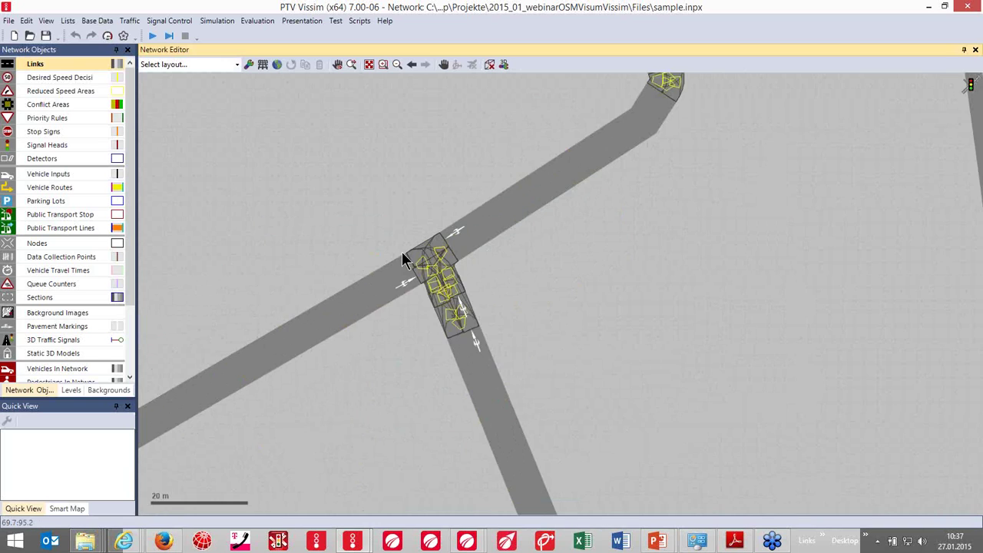
{"action": "scroll", "coordinate": [402, 259], "scroll_direction": "down", "scroll_amount": 5}
{"action": "scroll", "coordinate": [520, 257], "scroll_direction": "down", "scroll_amount": 3}
Step: Run the Vissim simulation, watch the vehicles across the network and at the T-junction, and stop the run
{"action": "key", "text": "F5"}
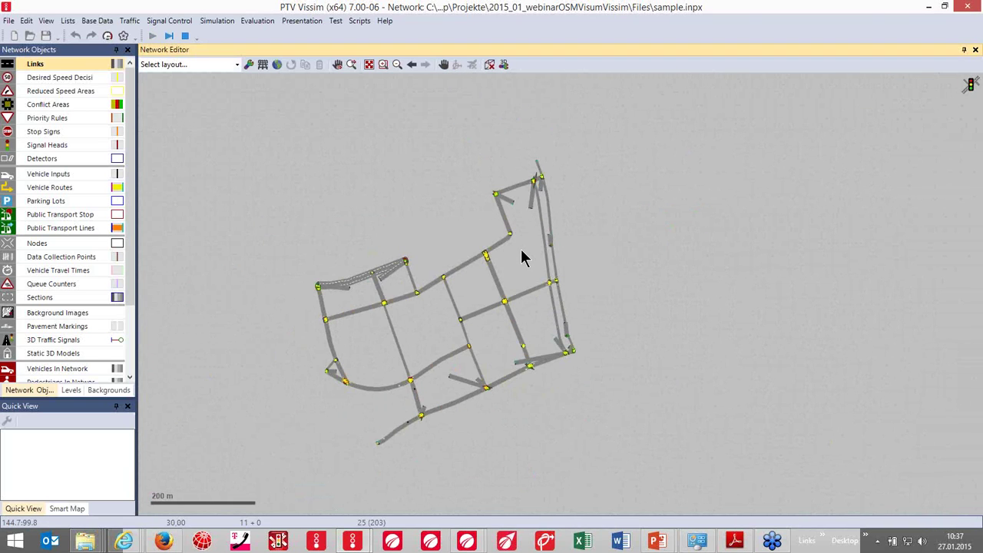
{"action": "scroll", "coordinate": [504, 248], "scroll_direction": "up", "scroll_amount": 4}
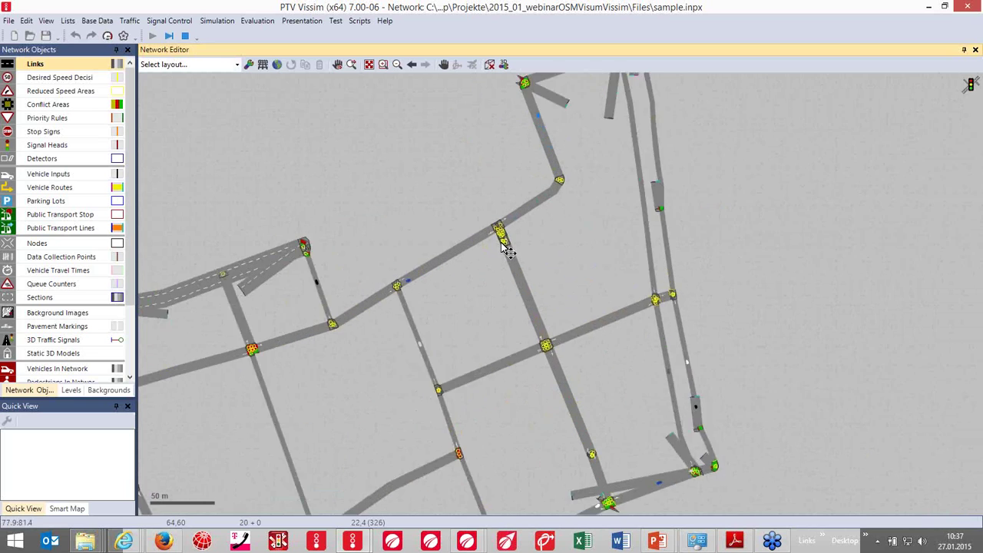
{"action": "scroll", "coordinate": [499, 250], "scroll_direction": "up", "scroll_amount": 1}
{"action": "scroll", "coordinate": [456, 223], "scroll_direction": "up", "scroll_amount": 1}
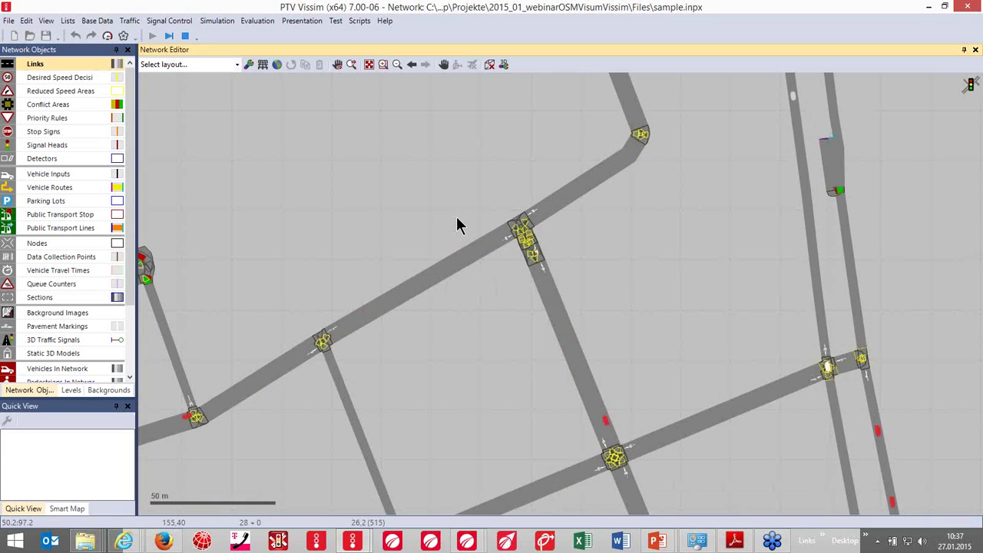
{"action": "scroll", "coordinate": [456, 226], "scroll_direction": "down", "scroll_amount": 2}
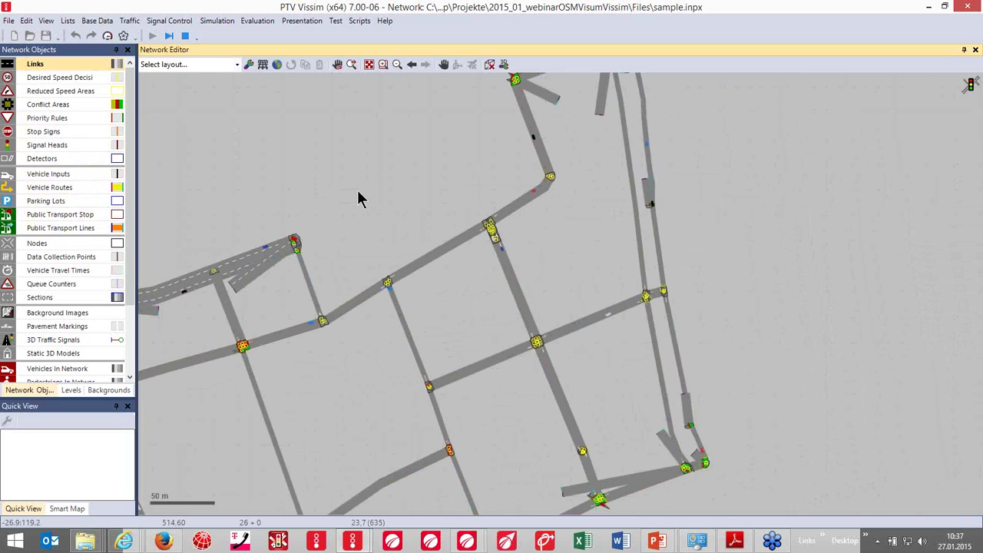
{"action": "scroll", "coordinate": [462, 220], "scroll_direction": "up", "scroll_amount": 4}
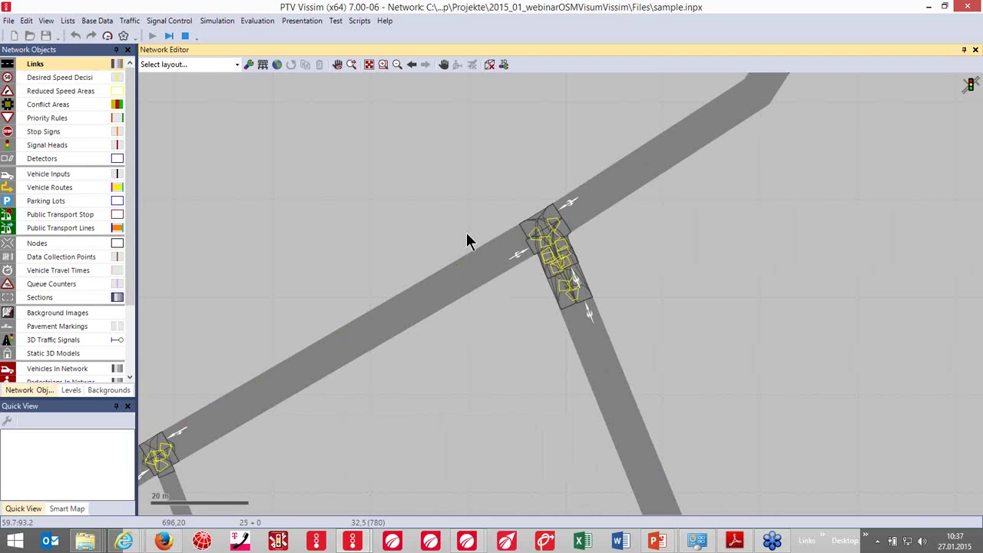
{"action": "left_click", "coordinate": [972, 98]}
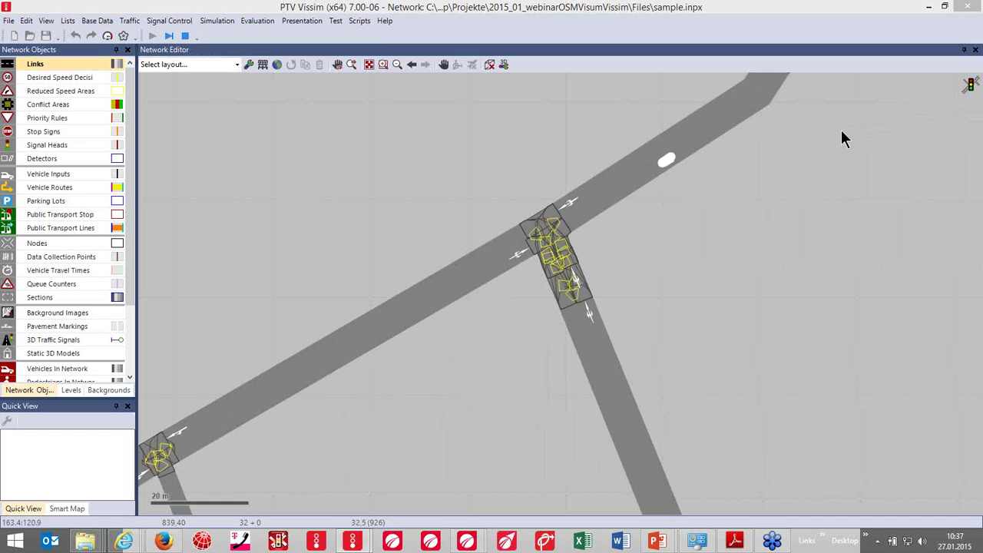
{"action": "key", "text": "Escape"}
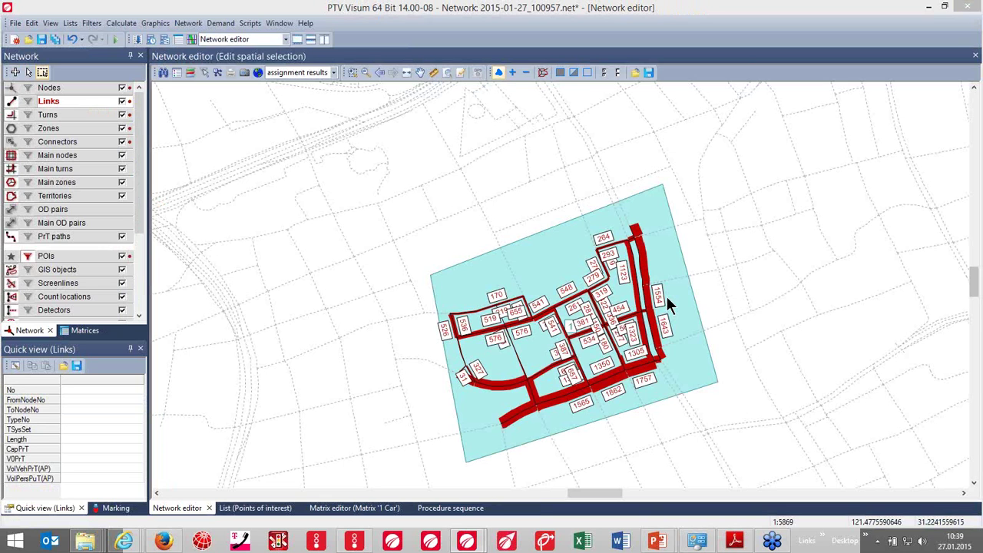
Step: Switch back to PTV Visum, make nodes the current object type and set all network objects active in the spatial selection
{"action": "left_click_drag", "start_coordinate": [619, 330], "coordinate": [520, 268]}
{"action": "scroll", "coordinate": [506, 246], "scroll_direction": "up", "scroll_amount": 1}
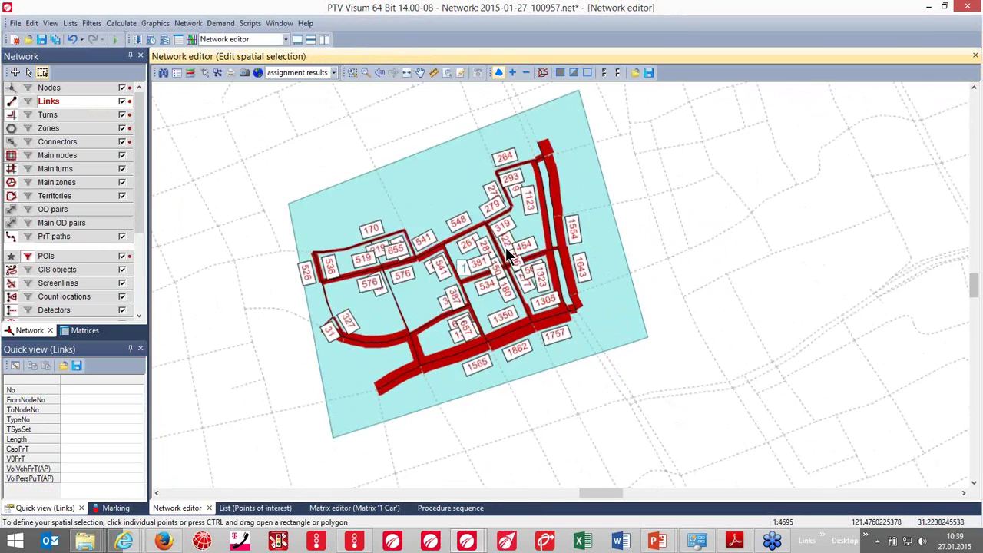
{"action": "scroll", "coordinate": [505, 247], "scroll_direction": "up", "scroll_amount": 2}
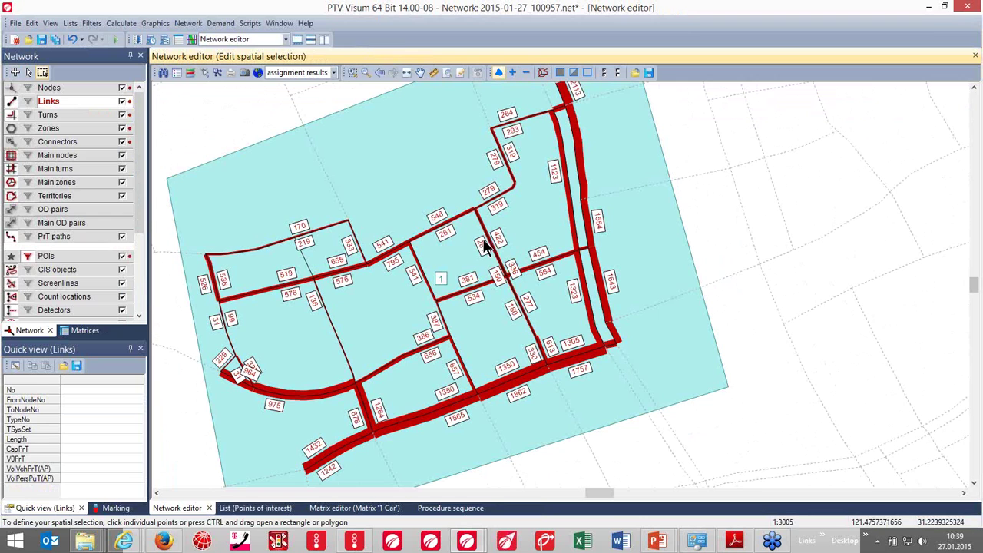
{"action": "left_click", "coordinate": [50, 90]}
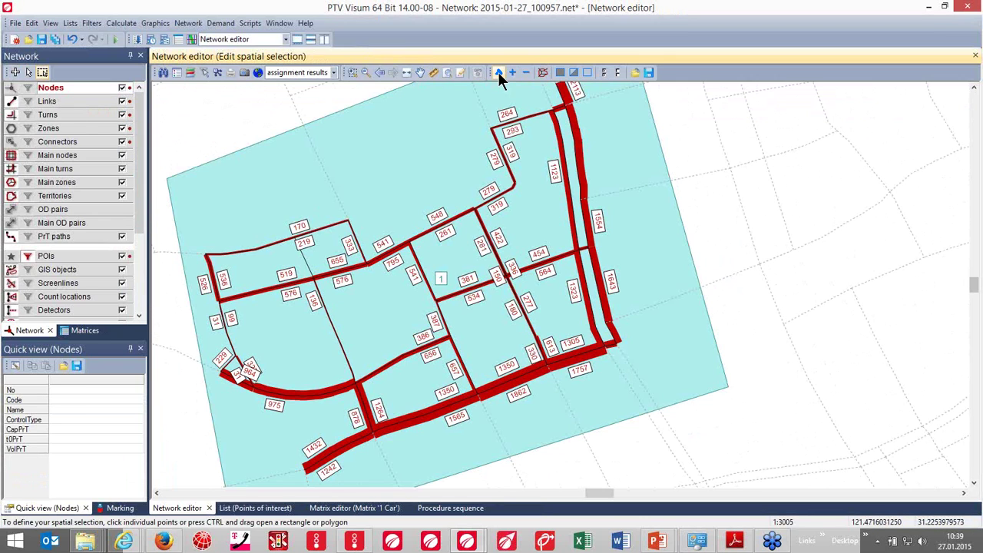
{"action": "left_click", "coordinate": [558, 74]}
Step: Multi-edit all active nodes to set their control type to the constant value Two-way stop
{"action": "right_click", "coordinate": [65, 87]}
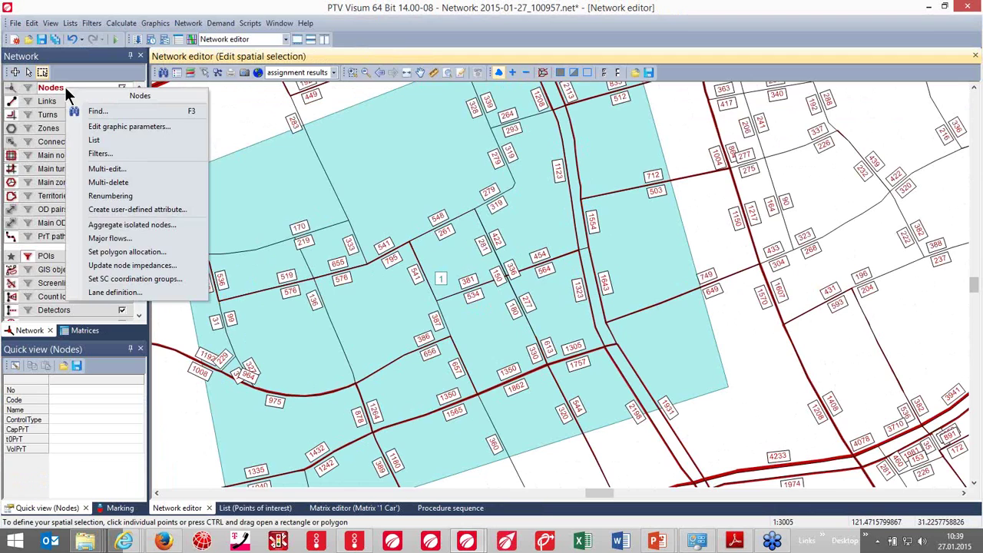
{"action": "left_click", "coordinate": [103, 168]}
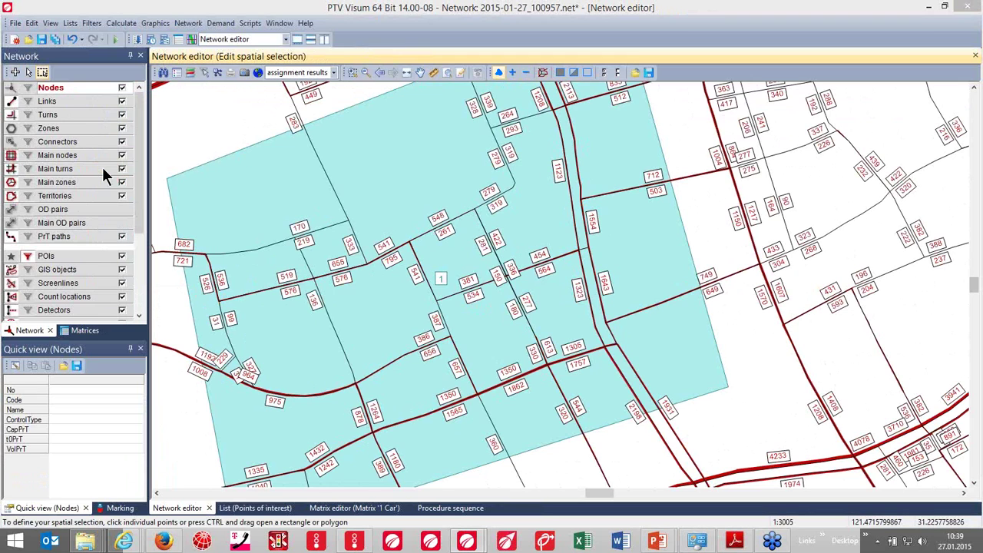
{"action": "left_click", "coordinate": [529, 314]}
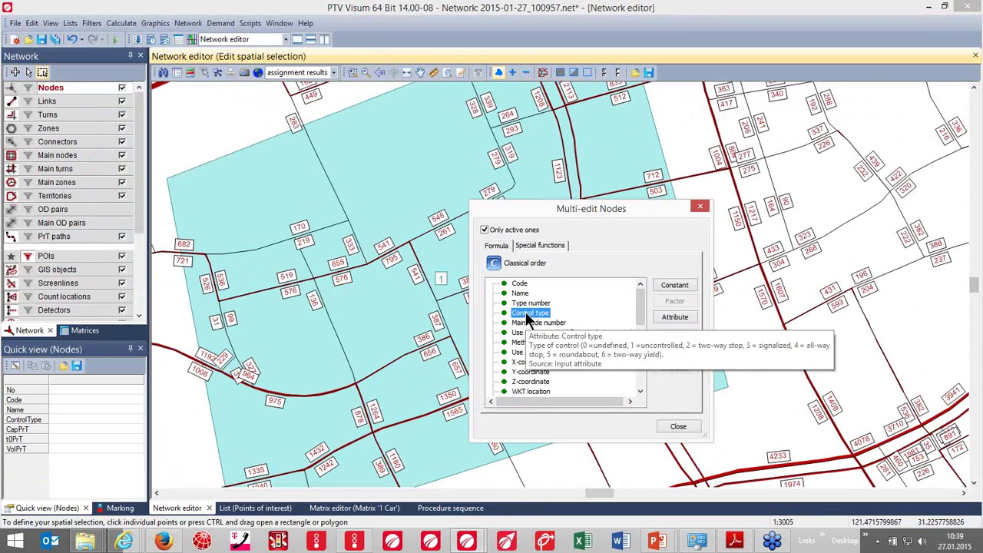
{"action": "left_click", "coordinate": [666, 290]}
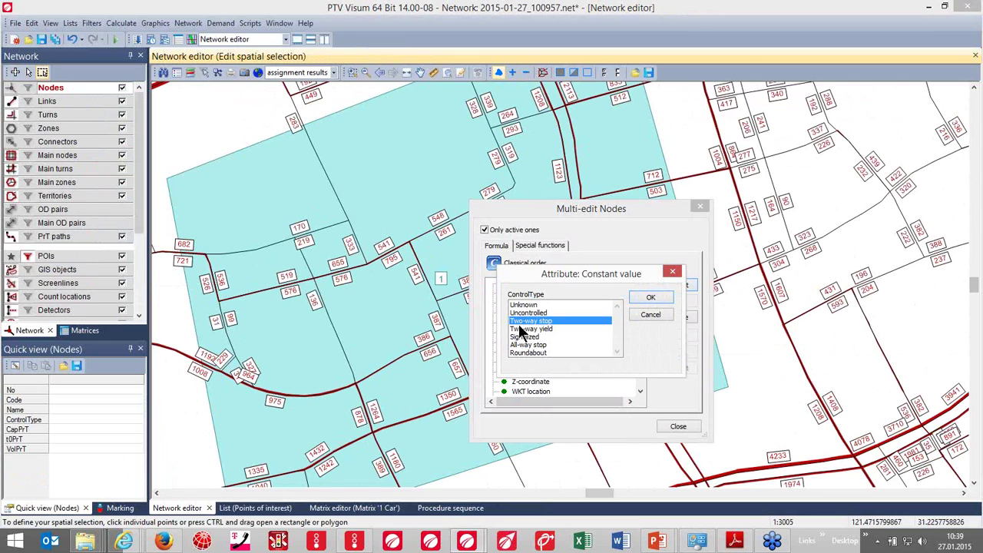
{"action": "left_click", "coordinate": [647, 301]}
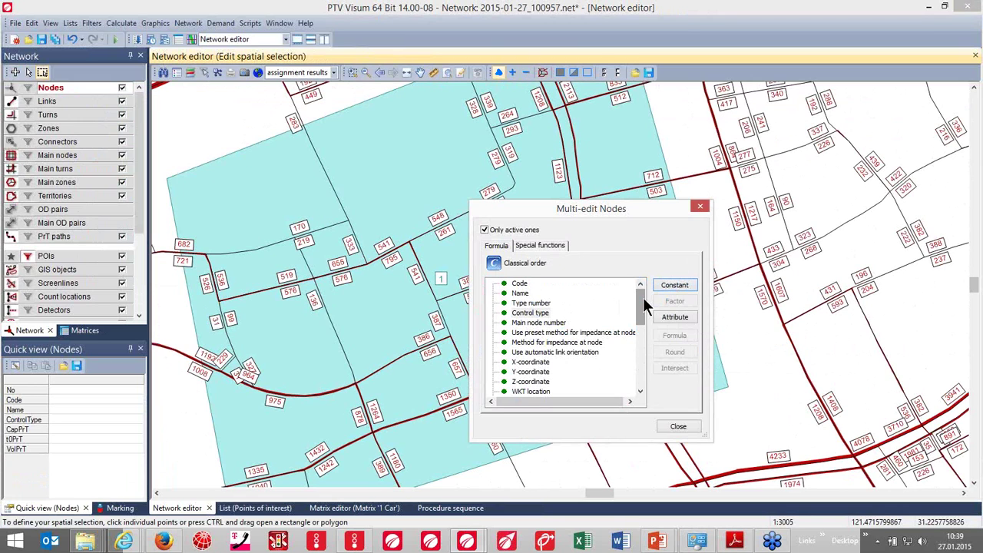
{"action": "left_click", "coordinate": [665, 425]}
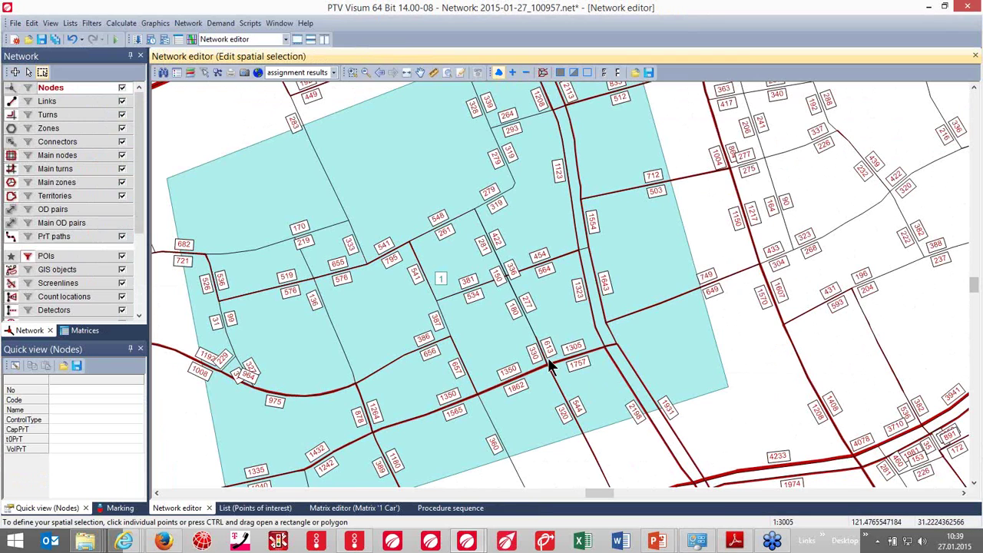
Step: Open node 286, the T-junction inside the territory, in the junction editor and display its geometry
{"action": "left_click_drag", "start_coordinate": [402, 279], "coordinate": [474, 278]}
{"action": "scroll", "coordinate": [470, 259], "scroll_direction": "up", "scroll_amount": 4}
{"action": "left_click", "coordinate": [29, 71]}
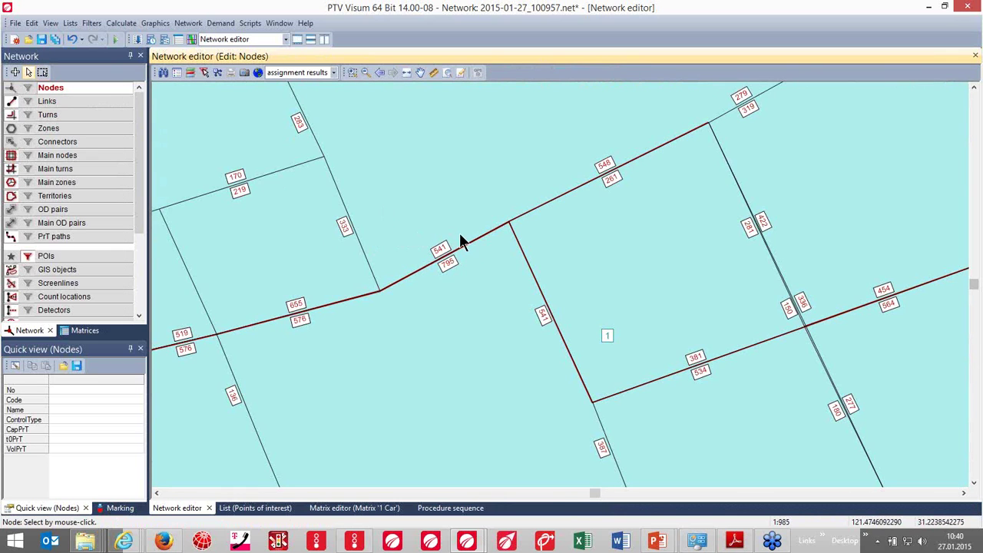
{"action": "double_click", "coordinate": [508, 228]}
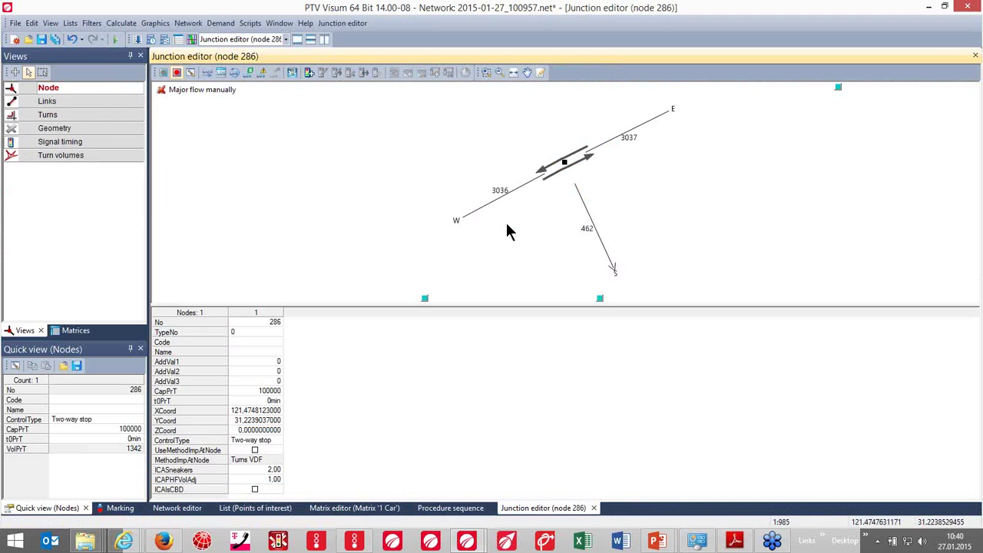
{"action": "left_click", "coordinate": [83, 130]}
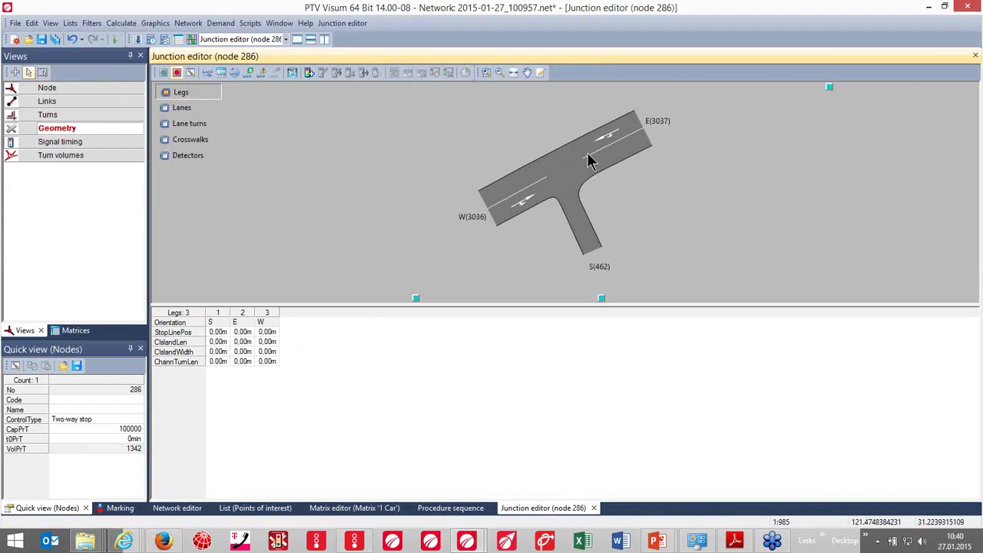
{"action": "left_click_drag", "start_coordinate": [592, 153], "coordinate": [465, 186]}
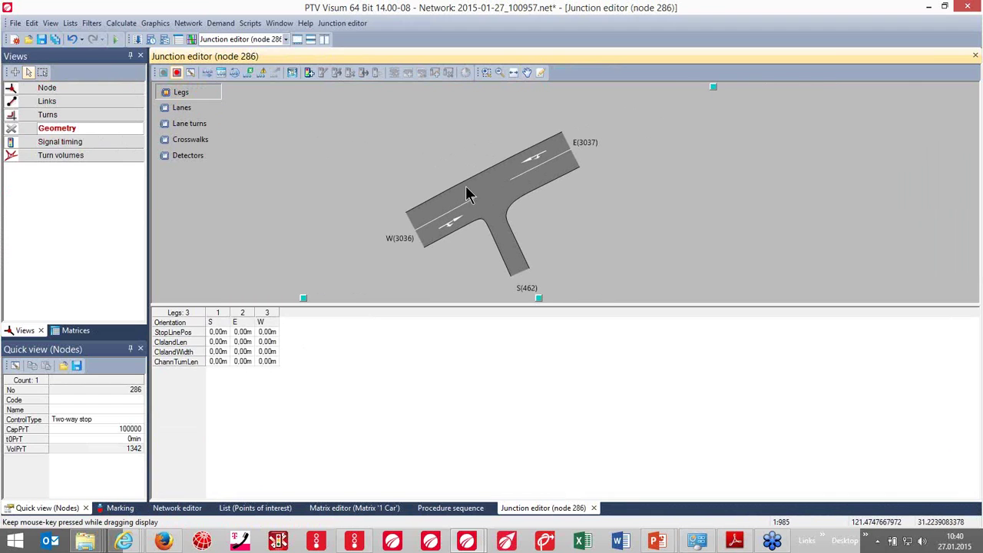
Step: Show the lanes of the junction, enlarge its drawing area and add a third lane to the east leg on link 3037
{"action": "left_click", "coordinate": [183, 108]}
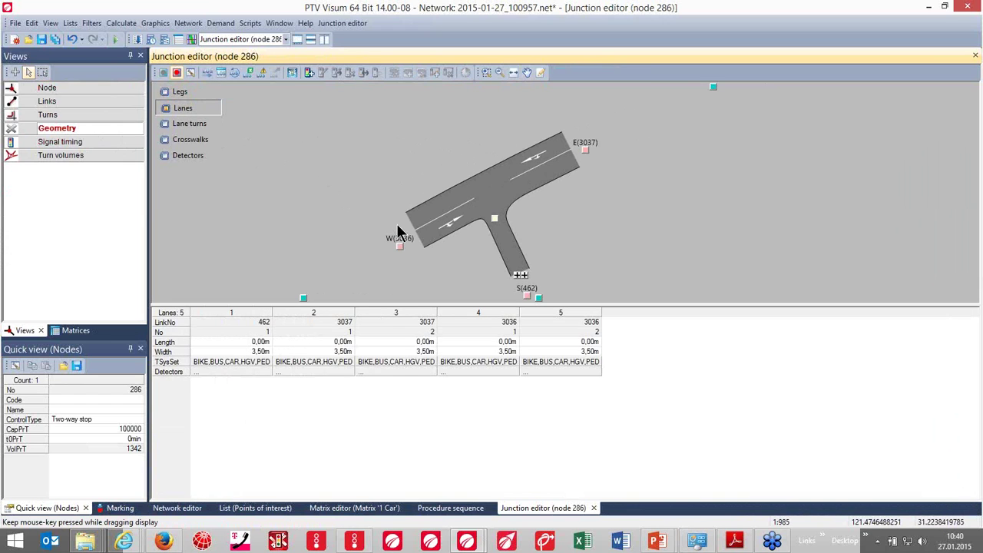
{"action": "left_click_drag", "start_coordinate": [395, 306], "coordinate": [395, 358]}
{"action": "left_click", "coordinate": [586, 150]}
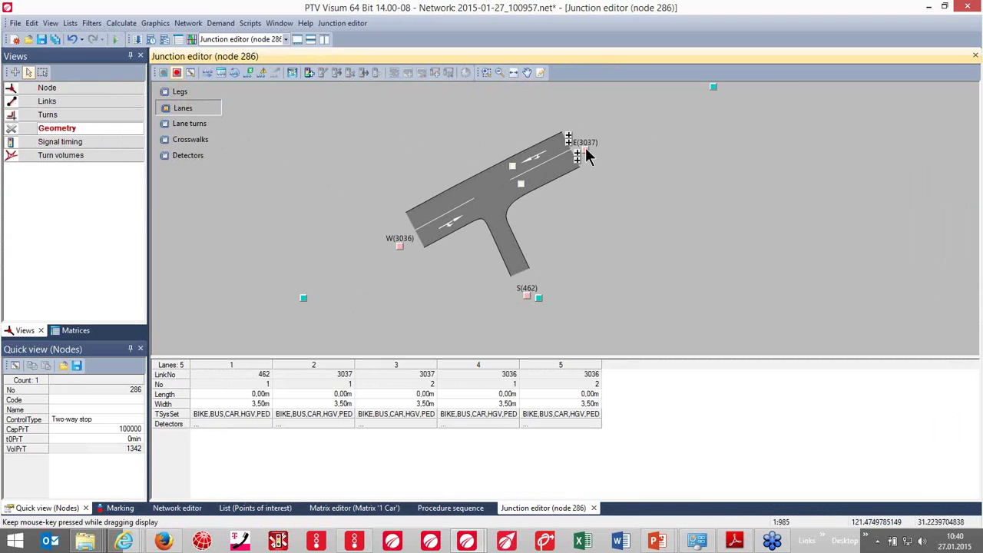
{"action": "left_click", "coordinate": [569, 140]}
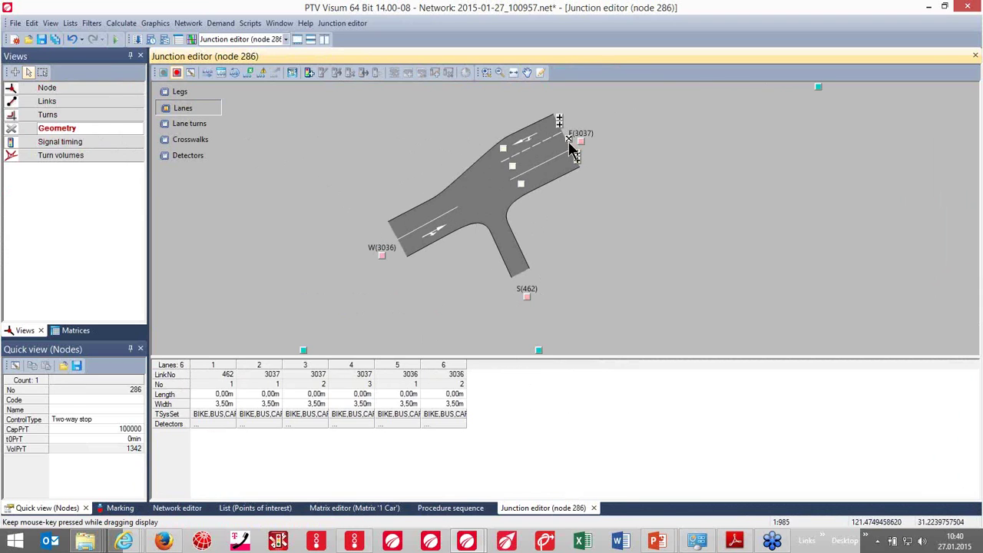
Step: Define the east leg's lane turns so lane 2 serves the south turn and U-turn and lane 3 only the movement west
{"action": "left_click", "coordinate": [512, 168]}
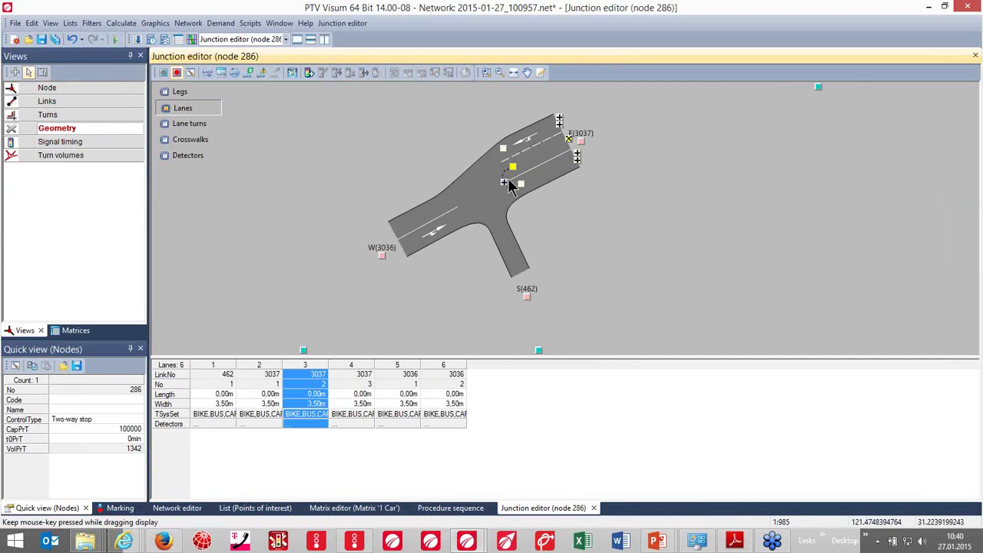
{"action": "left_click", "coordinate": [505, 155], "text": "ctrl"}
{"action": "left_click", "coordinate": [494, 178]}
{"action": "left_click", "coordinate": [484, 204]}
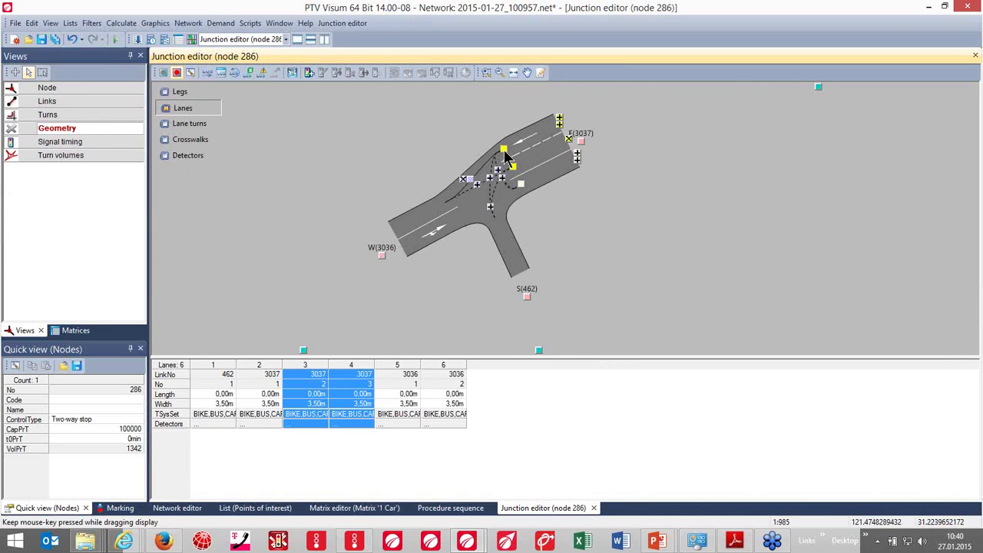
{"action": "left_click", "coordinate": [505, 150]}
{"action": "left_click", "coordinate": [512, 167]}
{"action": "left_click", "coordinate": [512, 167]}
{"action": "left_click", "coordinate": [491, 207]}
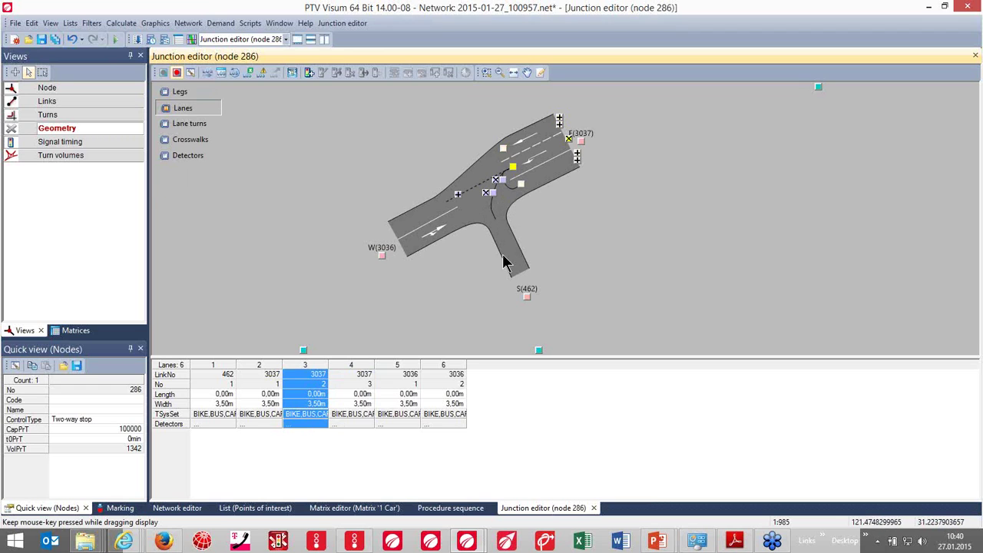
Step: Set the length of lane 2 on link 3037 to 50 m to make it a turn pocket
{"action": "left_click", "coordinate": [310, 397]}
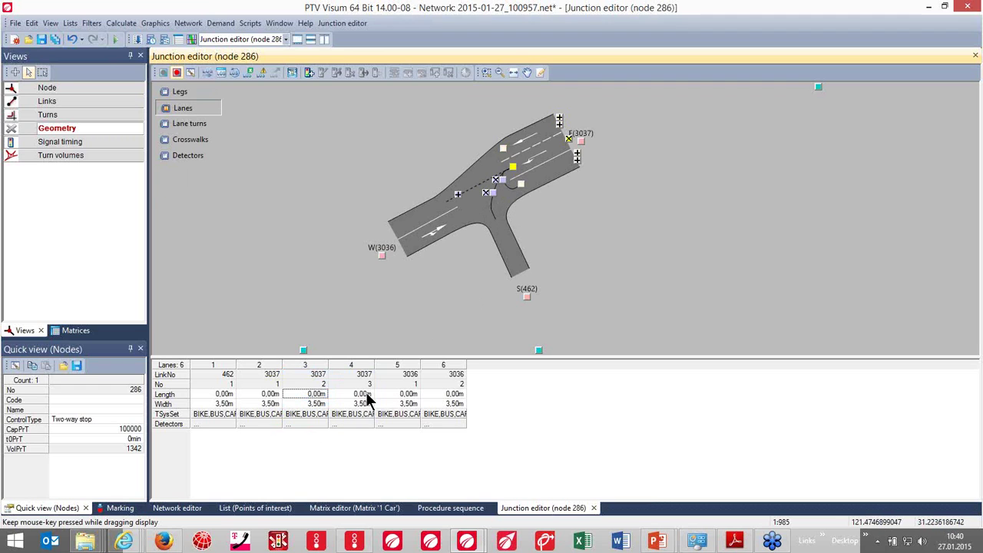
{"action": "type", "text": "50"}
{"action": "key", "text": "Return"}
{"action": "left_click", "coordinate": [284, 319]}
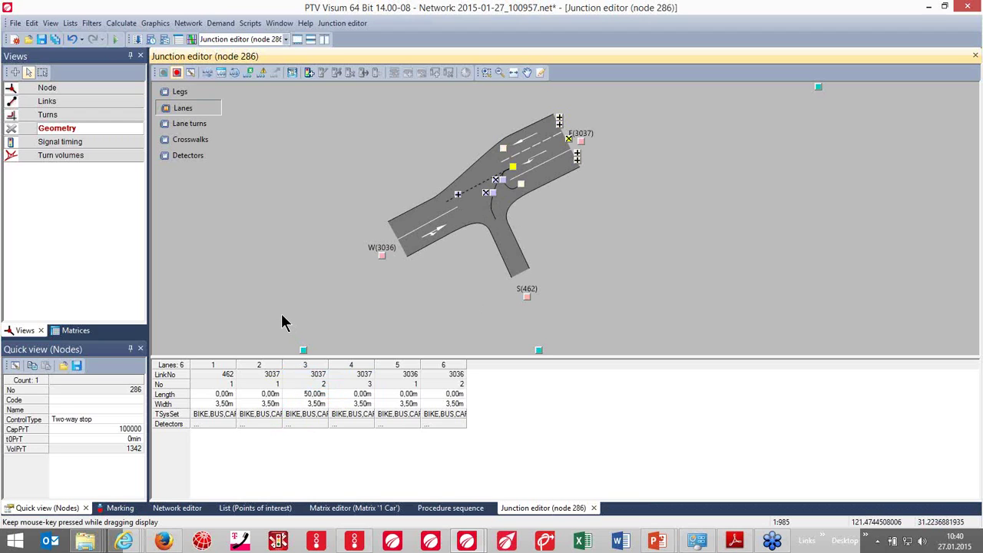
Step: Create signal group-based signal controller 1 with a 120 s cycle time and allocate it to node 286 as a signalized junction
{"action": "left_click", "coordinate": [310, 77]}
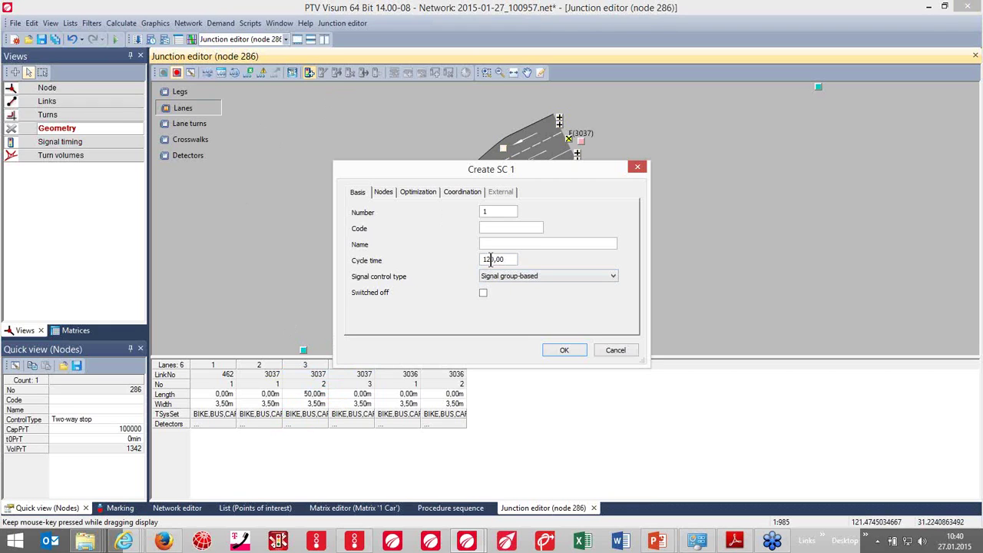
{"action": "left_click", "coordinate": [562, 350]}
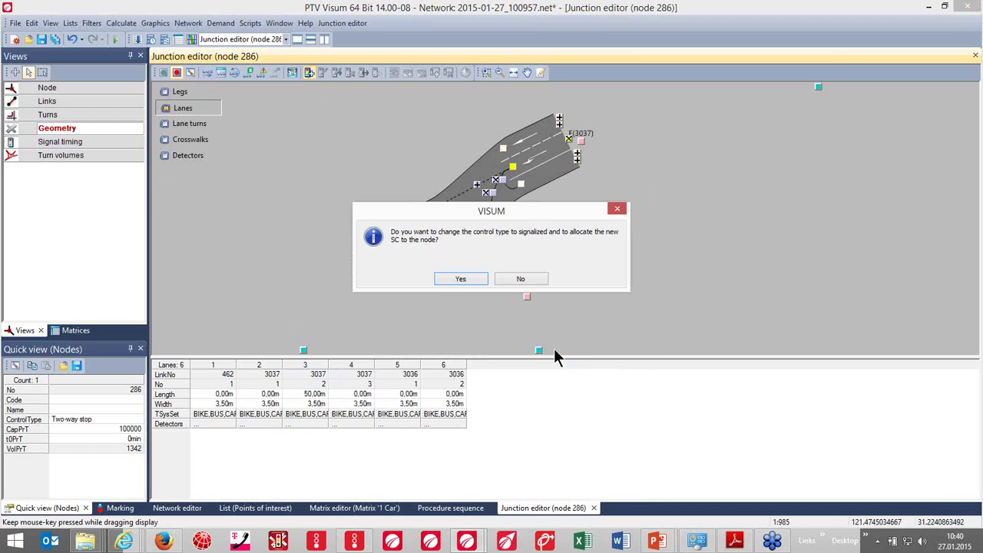
{"action": "left_click", "coordinate": [460, 279]}
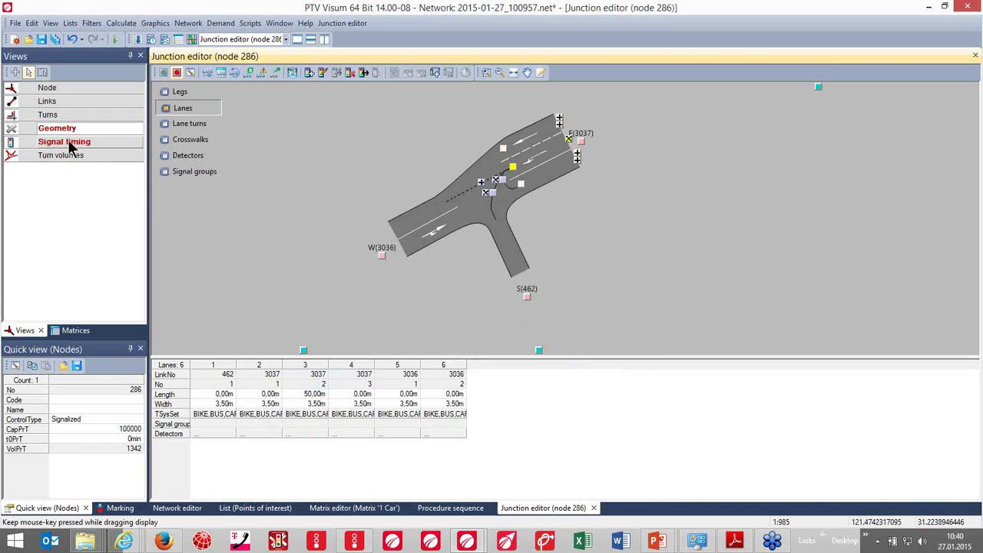
Step: Show the node's signal timing and create signal group 1 named EW with green time from 0 to 120
{"action": "left_click", "coordinate": [68, 143]}
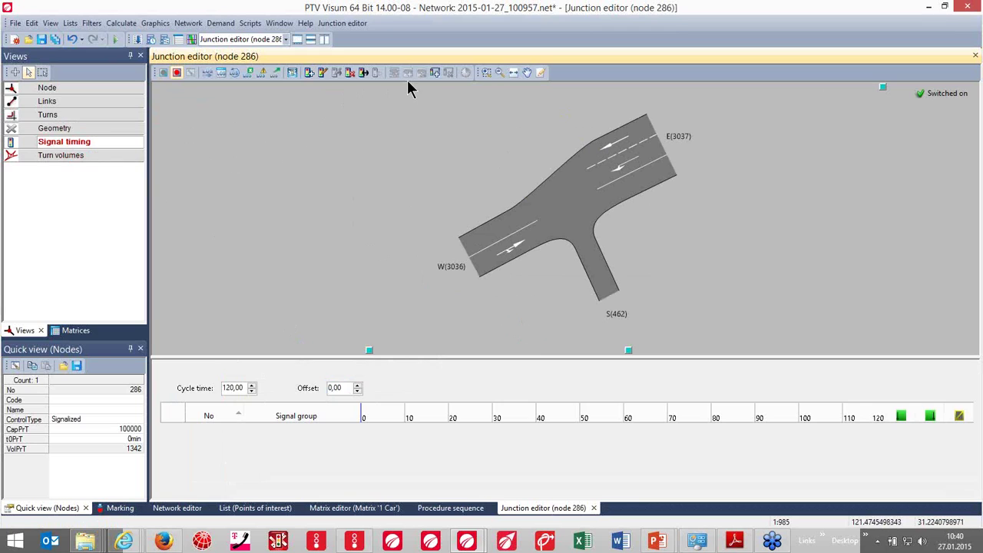
{"action": "left_click", "coordinate": [434, 77]}
{"action": "left_click", "coordinate": [288, 174]}
{"action": "type", "text": "EW"}
{"action": "left_click", "coordinate": [294, 191]}
{"action": "type", "text": "0"}
{"action": "key", "text": "Tab"}
{"action": "type", "text": "120"}
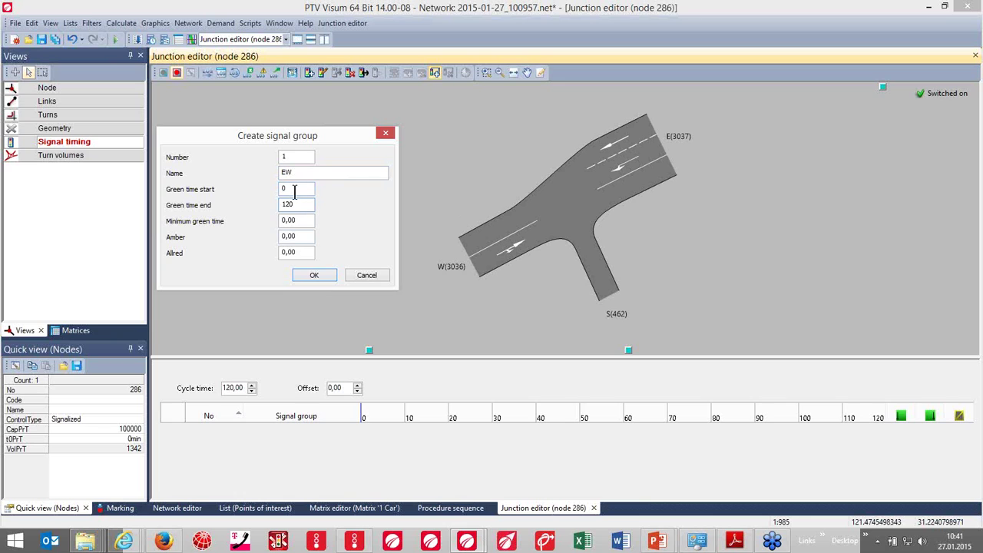
{"action": "left_click", "coordinate": [312, 275]}
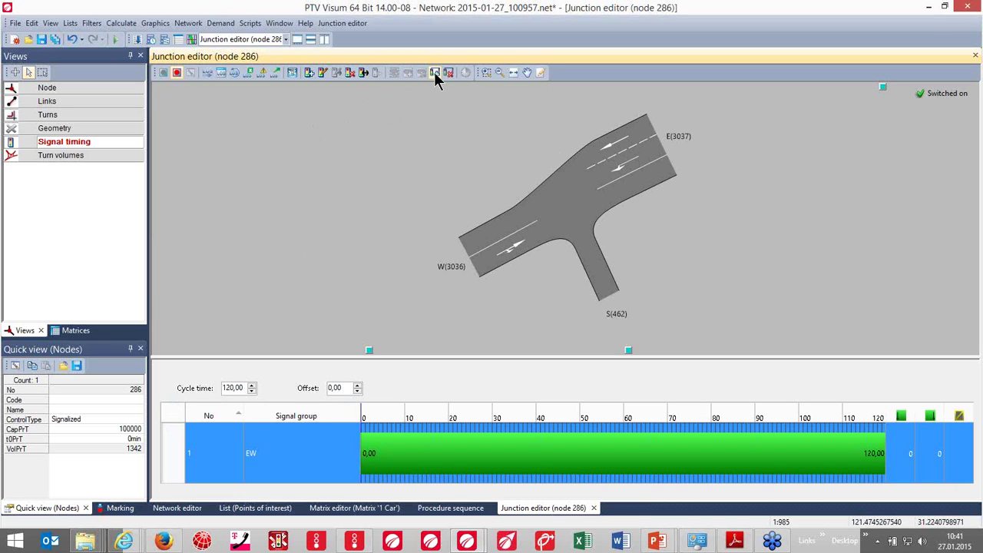
Step: Create signal group 2 named W with green time from 0 to 60
{"action": "left_click", "coordinate": [434, 73]}
{"action": "left_click", "coordinate": [288, 175]}
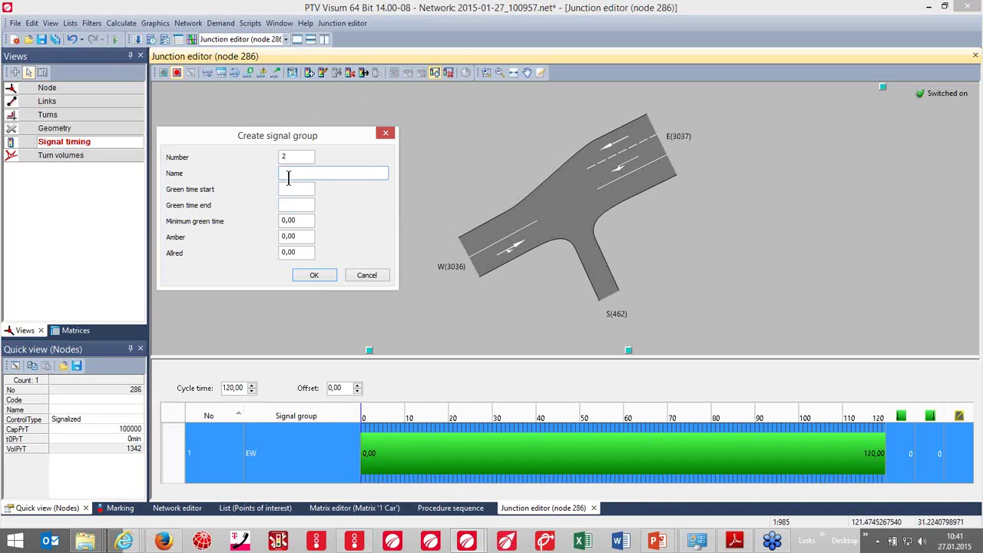
{"action": "type", "text": "W"}
{"action": "left_click", "coordinate": [295, 189]}
{"action": "type", "text": "0"}
{"action": "key", "text": "Tab"}
{"action": "type", "text": "60"}
{"action": "left_click", "coordinate": [313, 277]}
Step: Create signal group 3 named ES with green time from 65 to 115
{"action": "left_click", "coordinate": [440, 71]}
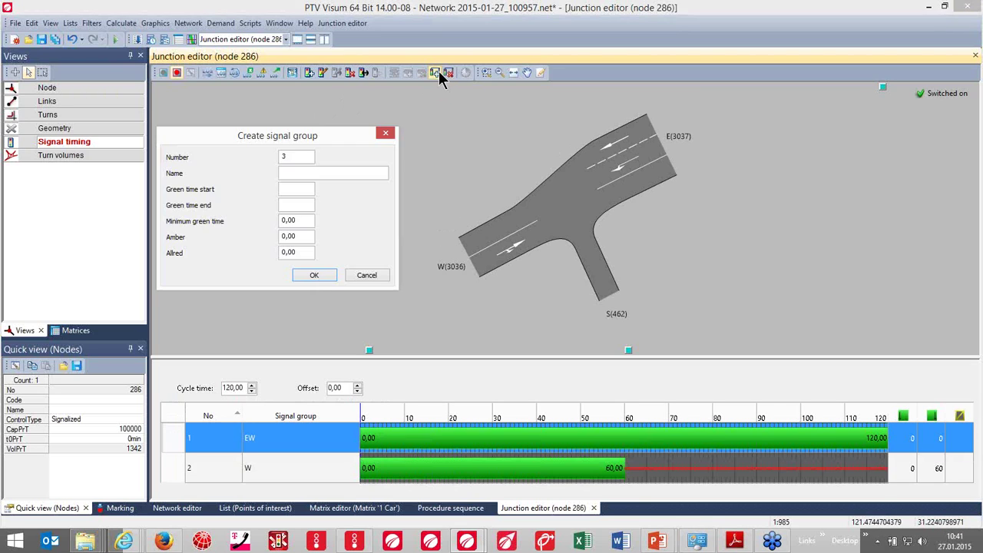
{"action": "left_click", "coordinate": [297, 173]}
{"action": "type", "text": "ES"}
{"action": "left_click", "coordinate": [303, 190]}
{"action": "type", "text": "65"}
{"action": "key", "text": "Tab"}
{"action": "type", "text": "115"}
{"action": "left_click", "coordinate": [314, 277]}
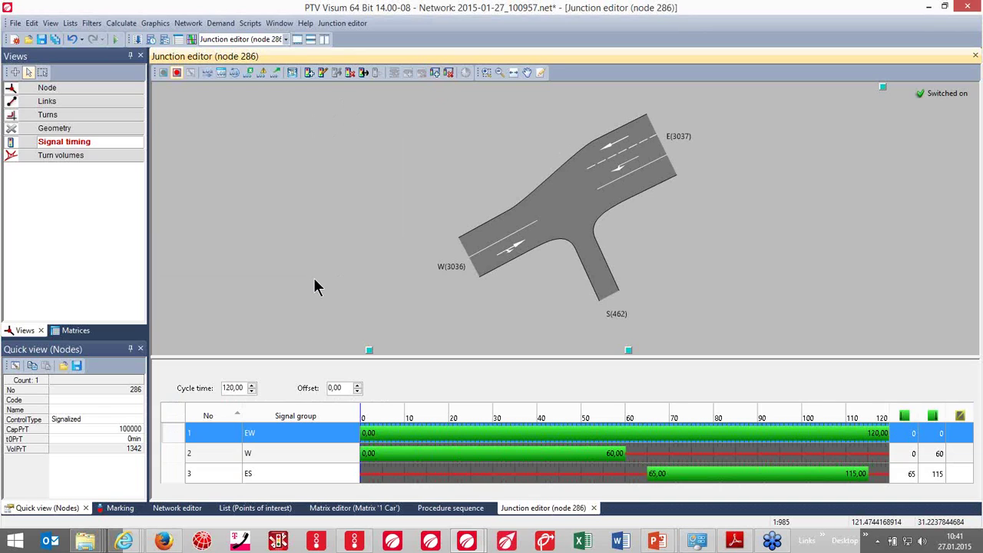
Step: Return to the junction geometry and allocate signal group 3 ES to the 50 m pocket lane on link 3037
{"action": "left_click", "coordinate": [86, 134]}
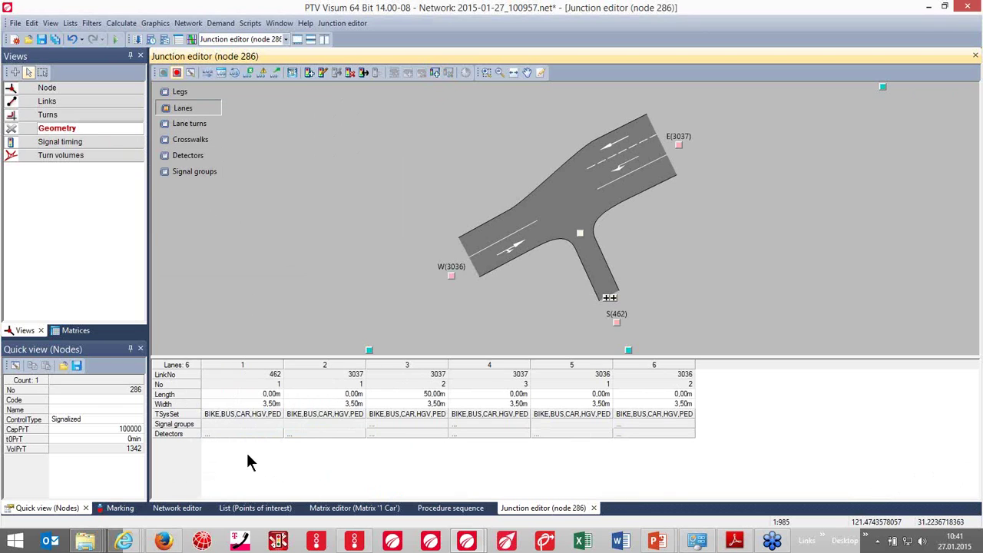
{"action": "left_click", "coordinate": [399, 398]}
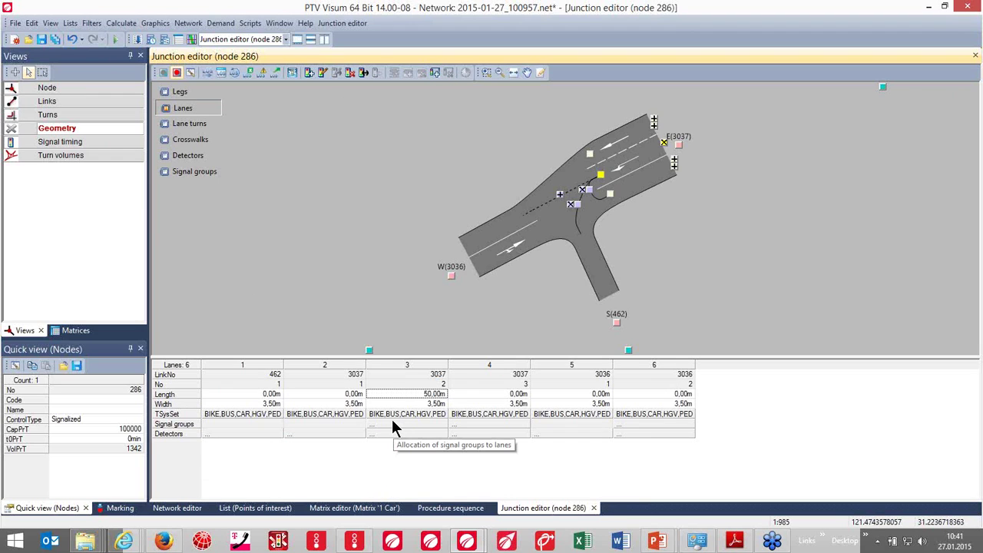
{"action": "left_click", "coordinate": [393, 424]}
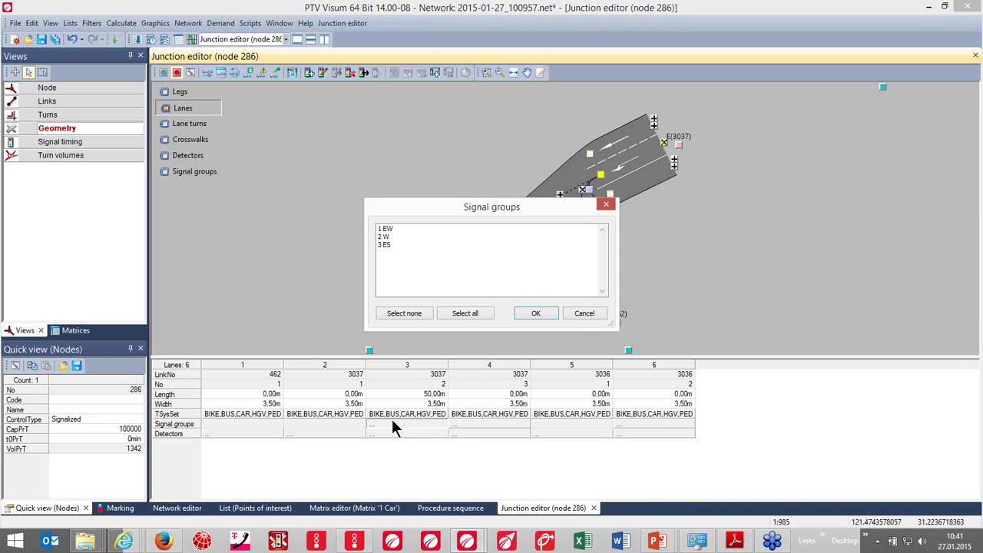
{"action": "left_click", "coordinate": [389, 245]}
{"action": "left_click", "coordinate": [535, 312]}
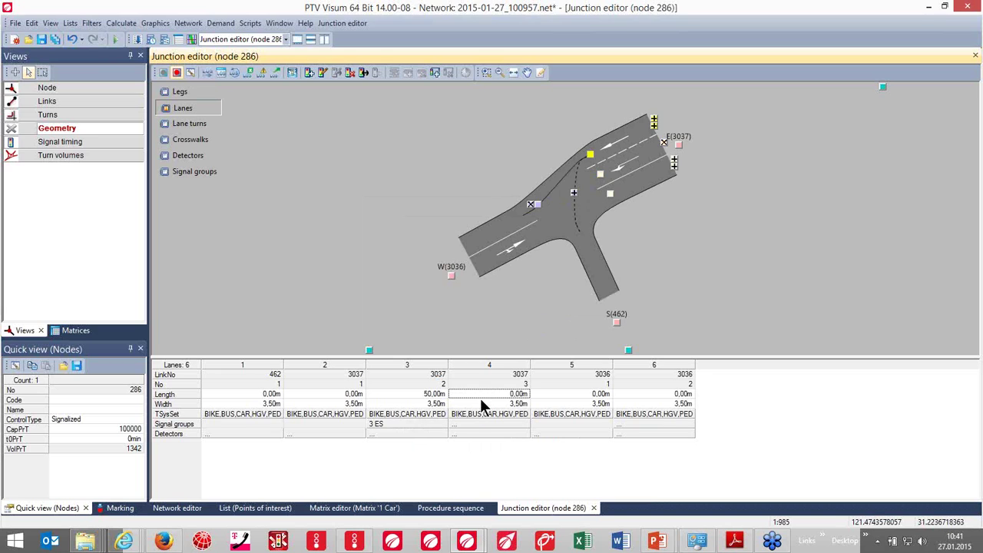
Step: Allocate signal group 1 EW to lane 3 of link 3037 and signal group 2 W to lane 2 of link 3036
{"action": "left_click", "coordinate": [470, 420]}
{"action": "left_click", "coordinate": [404, 228]}
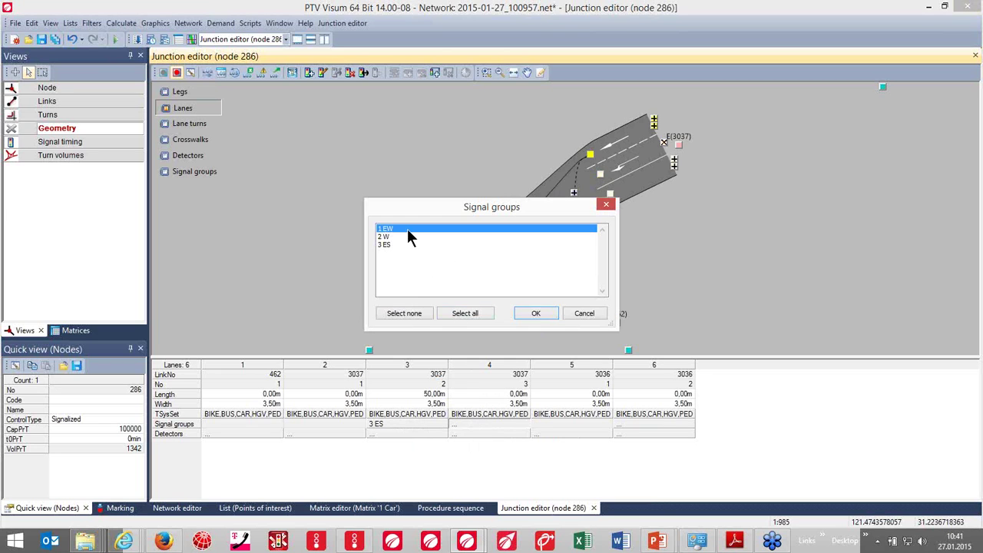
{"action": "left_click", "coordinate": [536, 313]}
{"action": "left_click", "coordinate": [630, 423]}
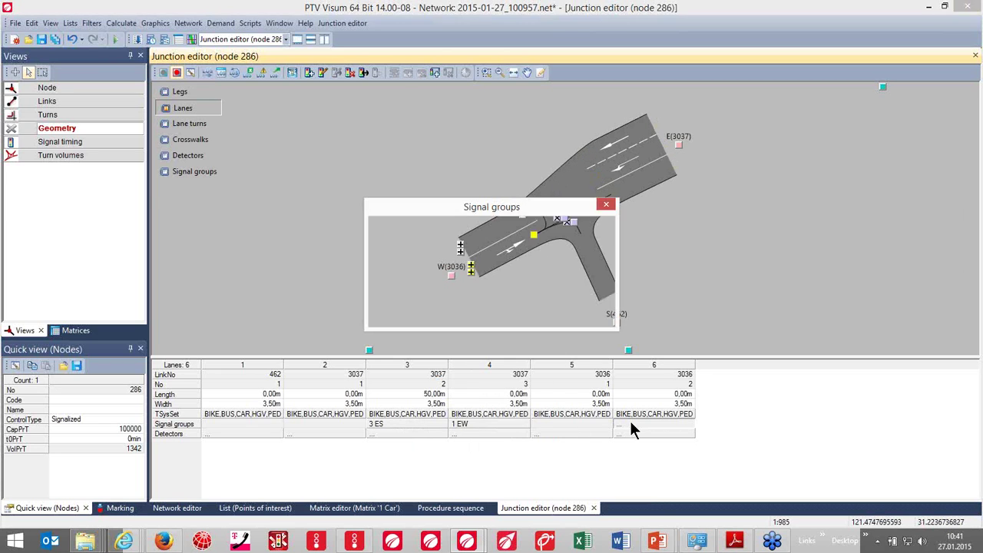
{"action": "left_click", "coordinate": [382, 237]}
{"action": "left_click", "coordinate": [530, 313]}
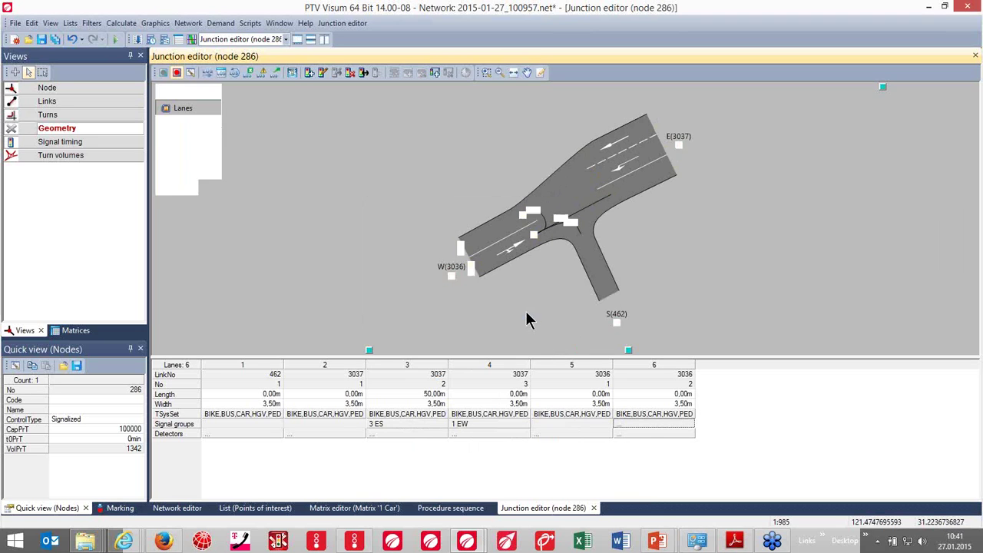
Step: List the junction's signal groups and check which lane turns ES, W and EW each control
{"action": "left_click", "coordinate": [206, 173]}
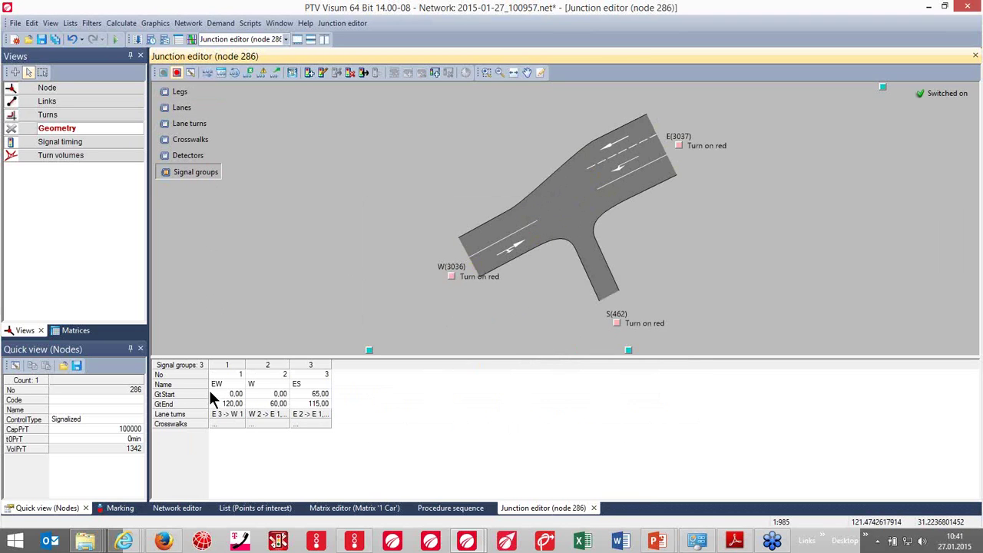
{"action": "left_click", "coordinate": [309, 393]}
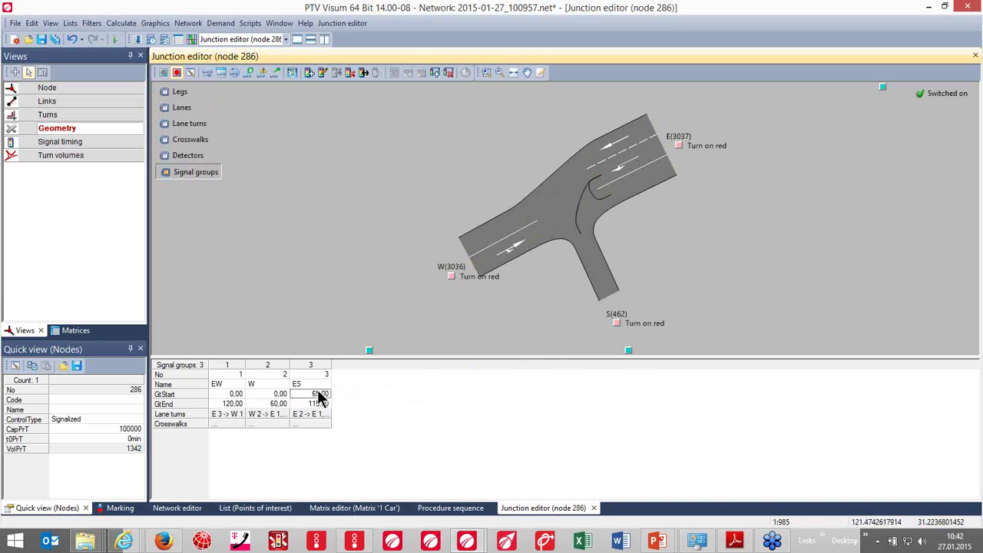
{"action": "left_click", "coordinate": [273, 394]}
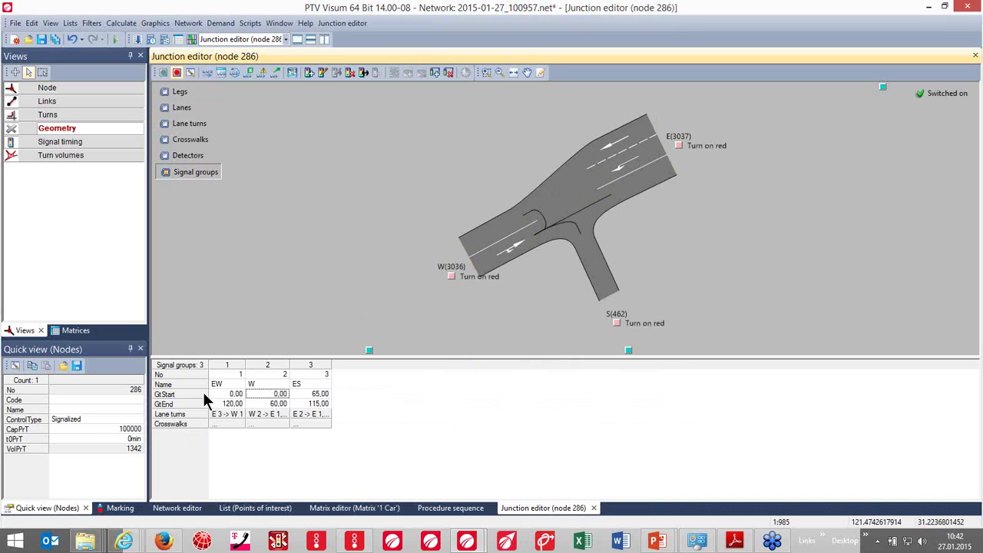
{"action": "left_click", "coordinate": [222, 390]}
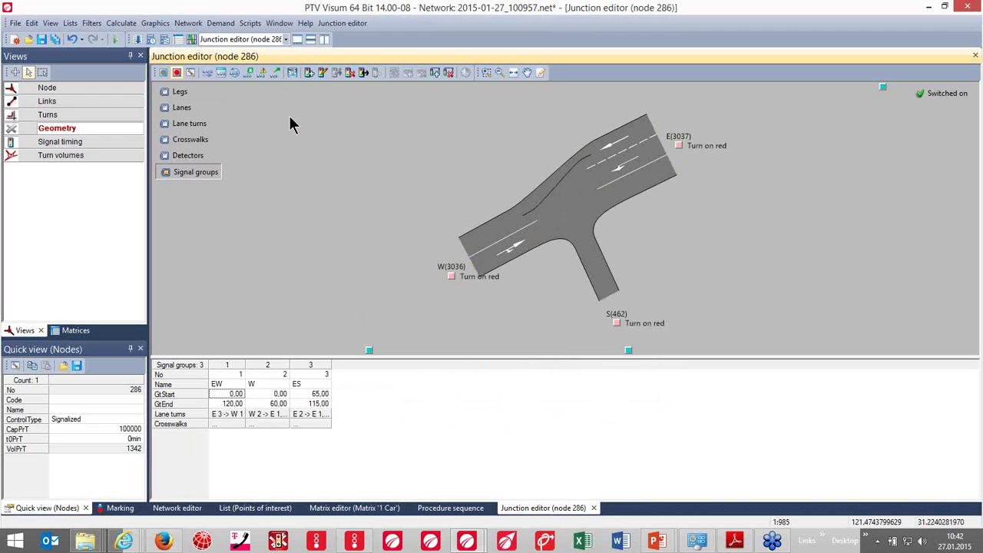
Step: Preview the Vissim export of node 286, inspect the whole modelled junction with its turn pocket, and close the preview
{"action": "left_click", "coordinate": [844, 138]}
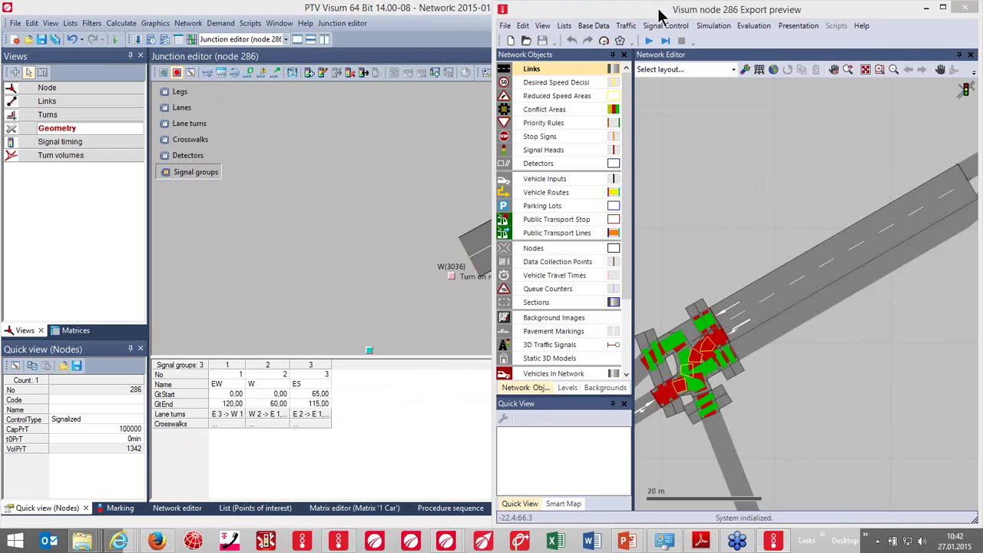
{"action": "left_click_drag", "start_coordinate": [659, 15], "coordinate": [352, 17]}
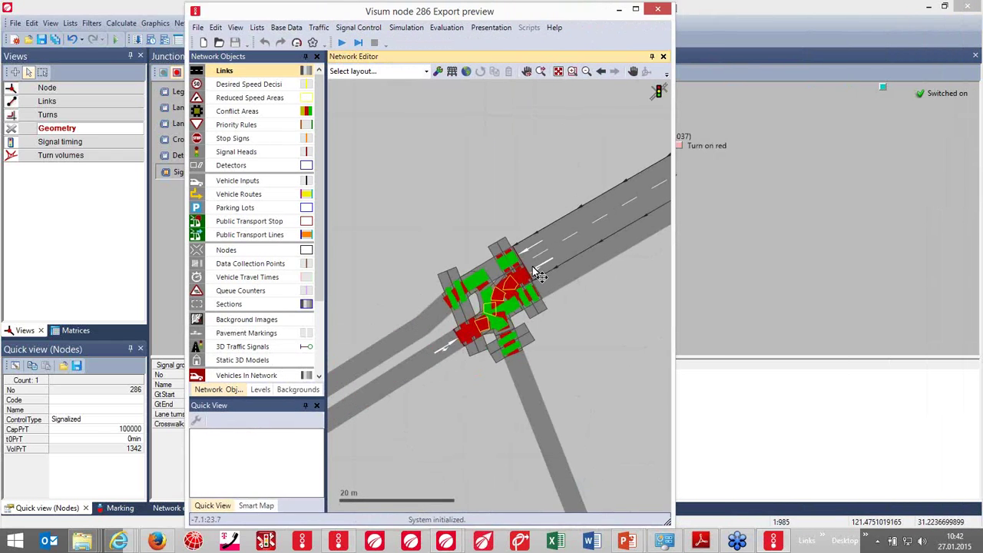
{"action": "scroll", "coordinate": [534, 269], "scroll_direction": "down", "scroll_amount": 5}
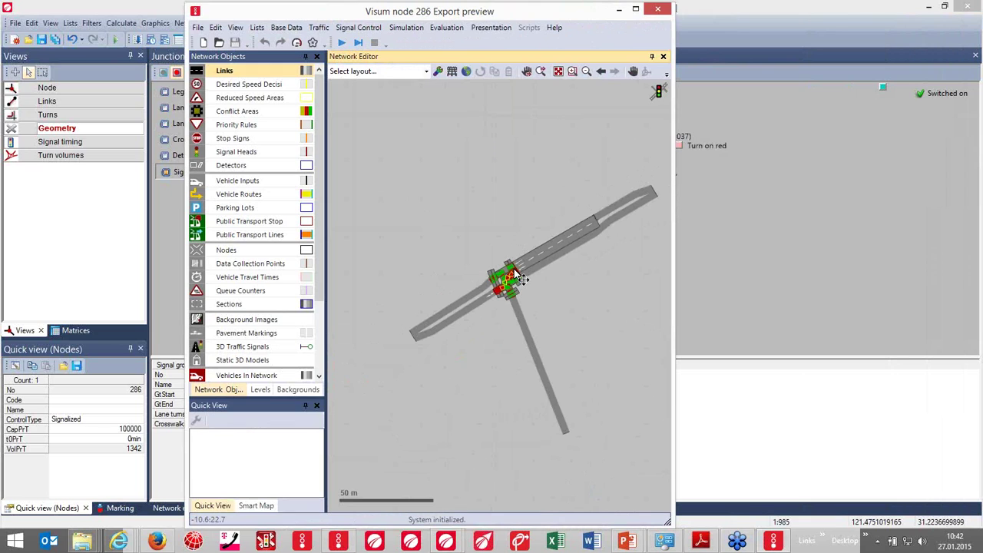
{"action": "left_click", "coordinate": [657, 9]}
Step: Return to the network editor and restrict the spatial selection to the network objects inside territory 1
{"action": "scroll", "coordinate": [386, 227], "scroll_direction": "down", "scroll_amount": 2}
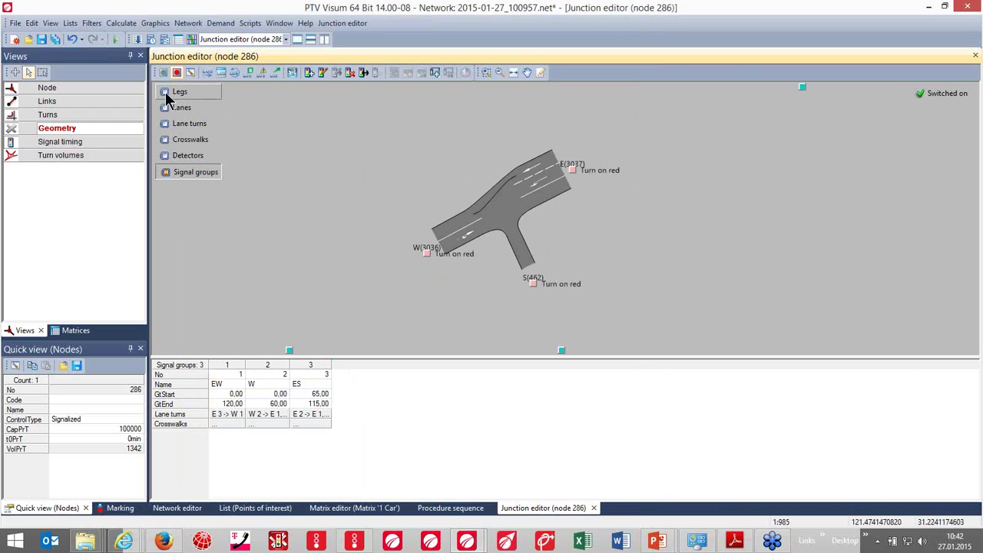
{"action": "left_click", "coordinate": [230, 39]}
{"action": "left_click", "coordinate": [230, 49]}
{"action": "scroll", "coordinate": [310, 269], "scroll_direction": "up", "scroll_amount": 5}
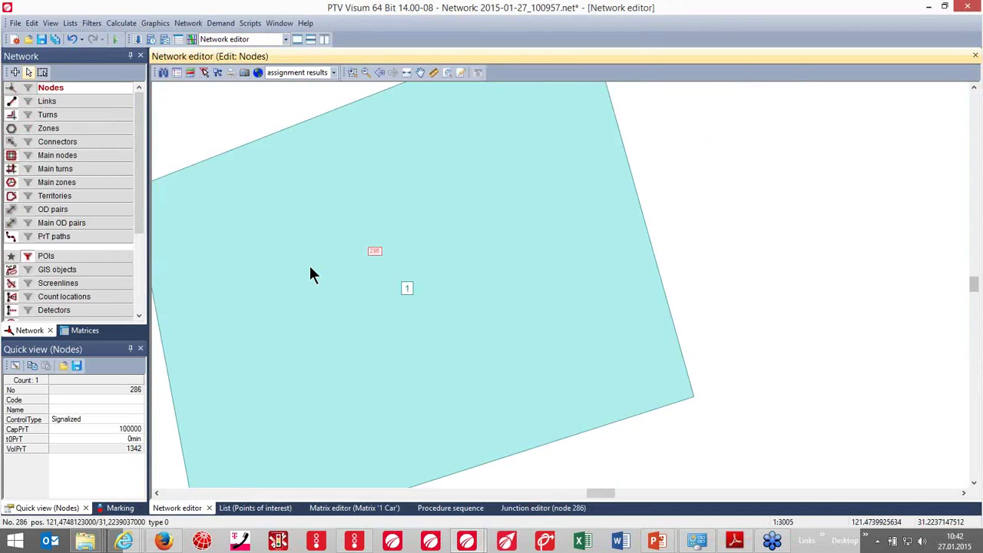
{"action": "left_click", "coordinate": [42, 73]}
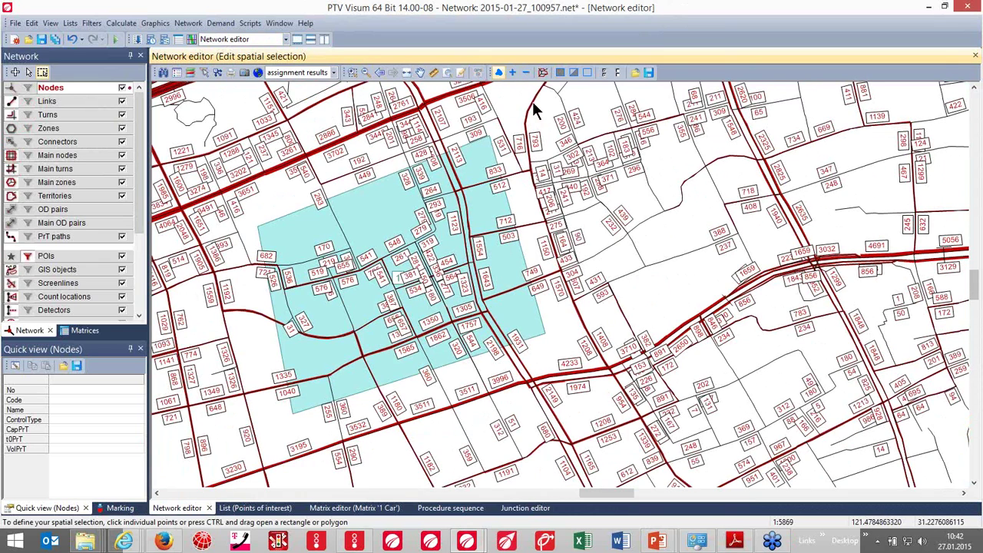
{"action": "left_click", "coordinate": [560, 73]}
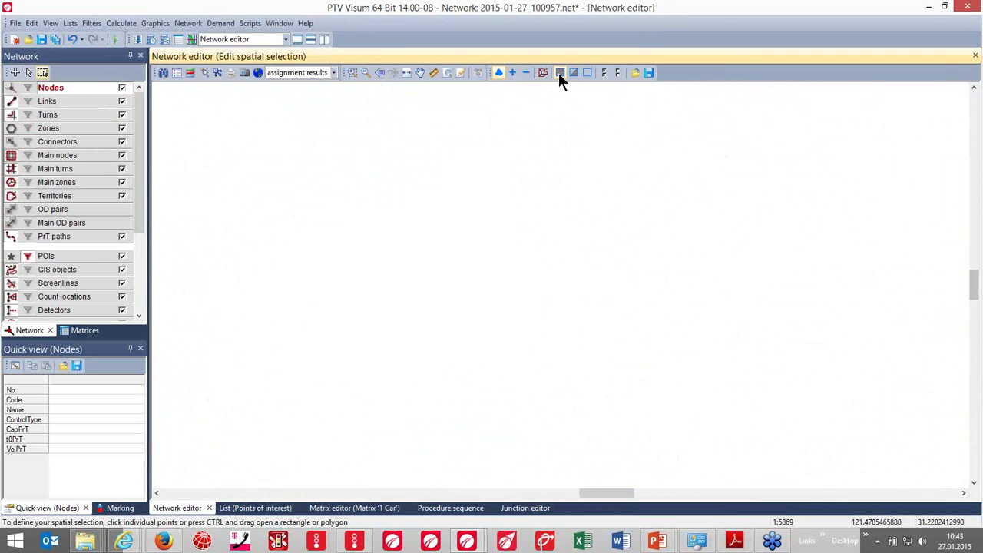
{"action": "left_click", "coordinate": [543, 73]}
{"action": "left_click", "coordinate": [397, 282]}
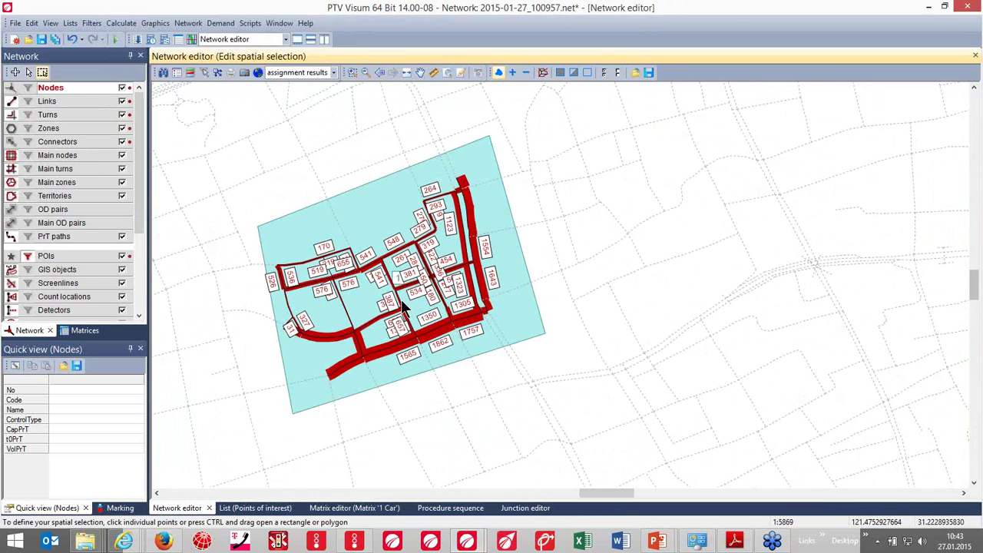
Step: Export the selected subnetwork as ANM with only the PrT assignments as in the version opened, importing the files into PTV Vissim
{"action": "left_click", "coordinate": [123, 24]}
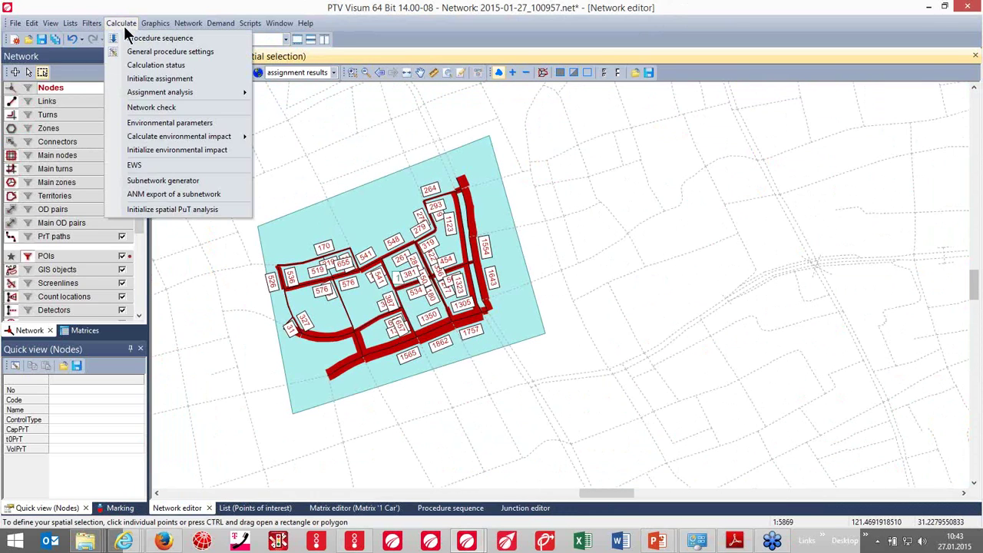
{"action": "left_click", "coordinate": [129, 195]}
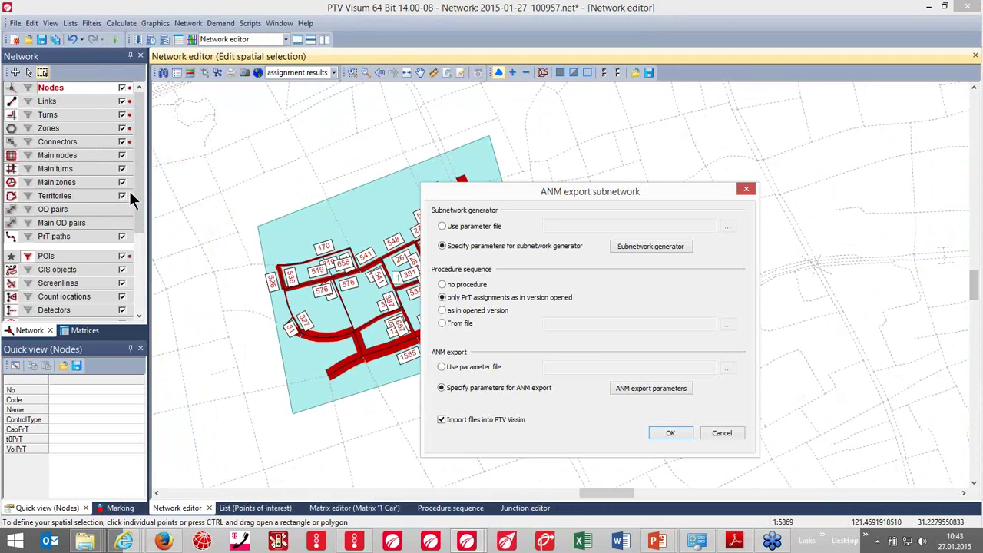
{"action": "left_click_drag", "start_coordinate": [452, 193], "coordinate": [279, 99]}
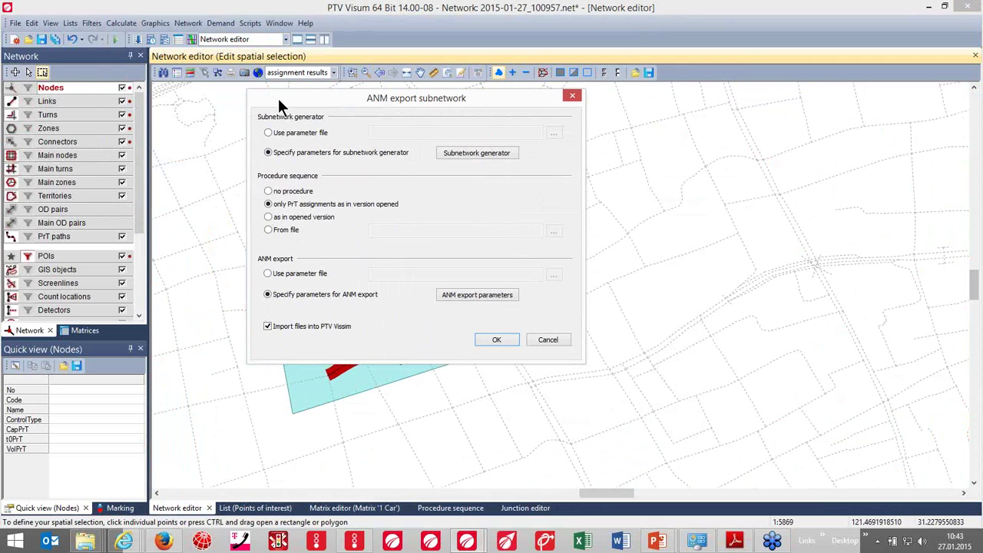
{"action": "left_click", "coordinate": [496, 340]}
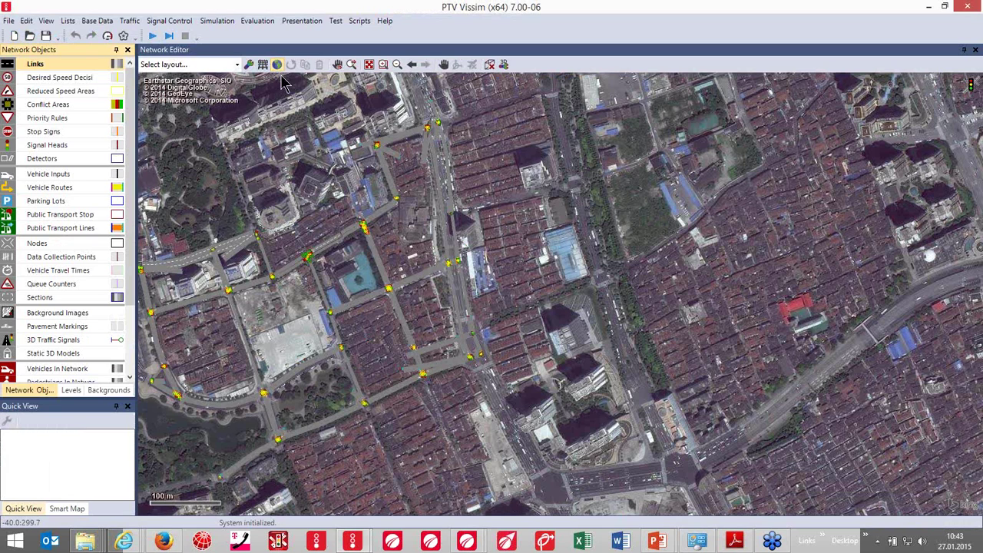
Step: Hide the aerial background map and the conflict areas in PTV Vissim while inspecting the imported junctions and the signalized node's turn pocket
{"action": "left_click", "coordinate": [277, 65]}
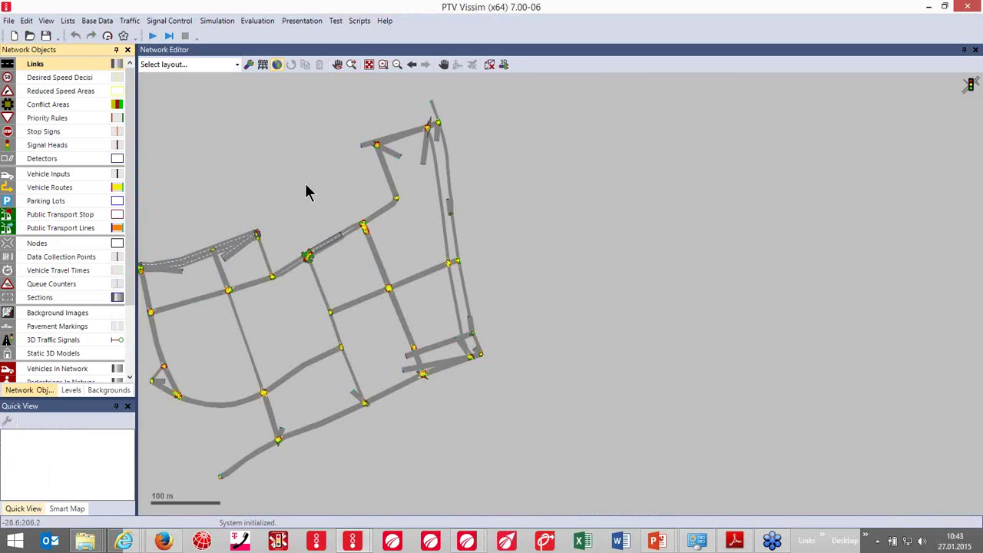
{"action": "scroll", "coordinate": [368, 186], "scroll_direction": "up", "scroll_amount": 3}
{"action": "scroll", "coordinate": [366, 178], "scroll_direction": "up", "scroll_amount": 2}
{"action": "scroll", "coordinate": [365, 178], "scroll_direction": "down", "scroll_amount": 2}
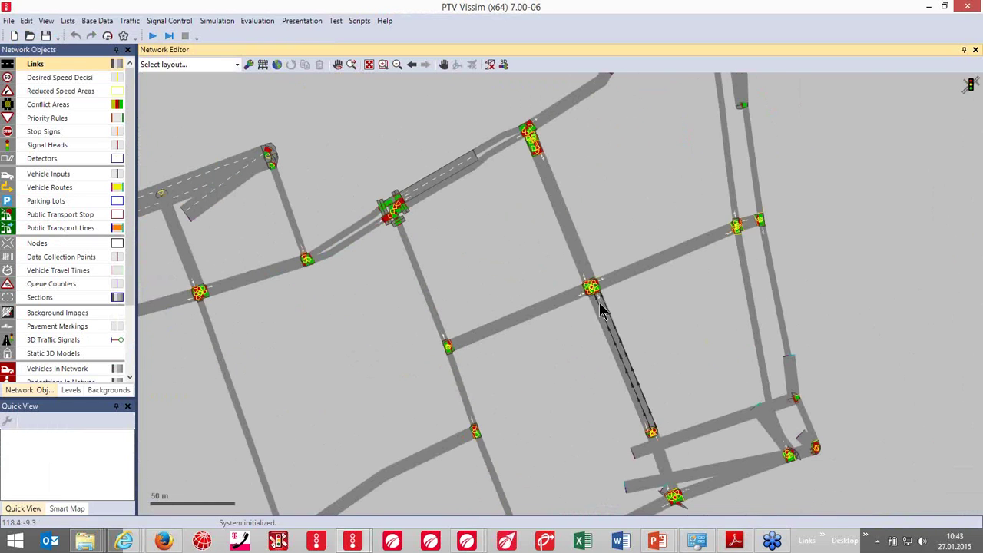
{"action": "scroll", "coordinate": [594, 295], "scroll_direction": "up", "scroll_amount": 4}
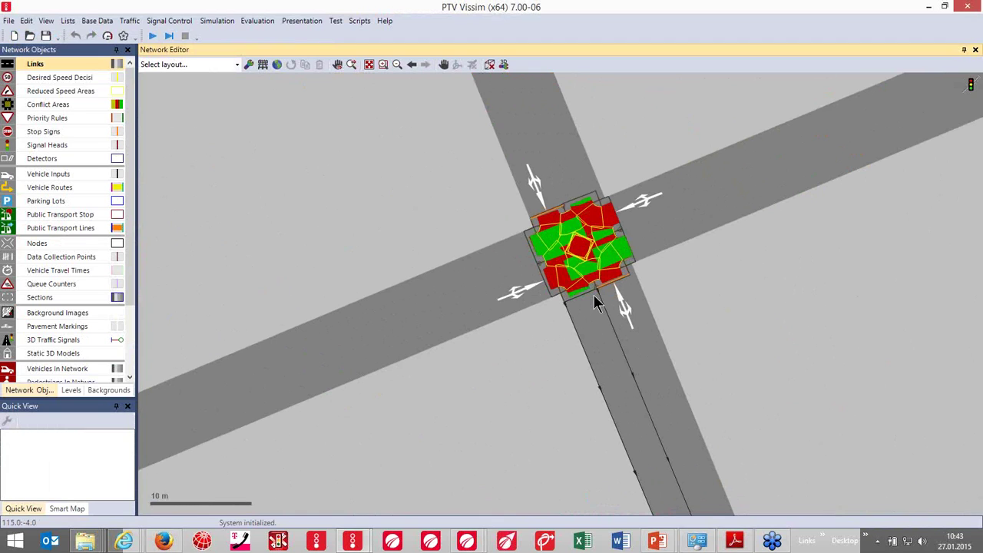
{"action": "scroll", "coordinate": [594, 295], "scroll_direction": "down", "scroll_amount": 1}
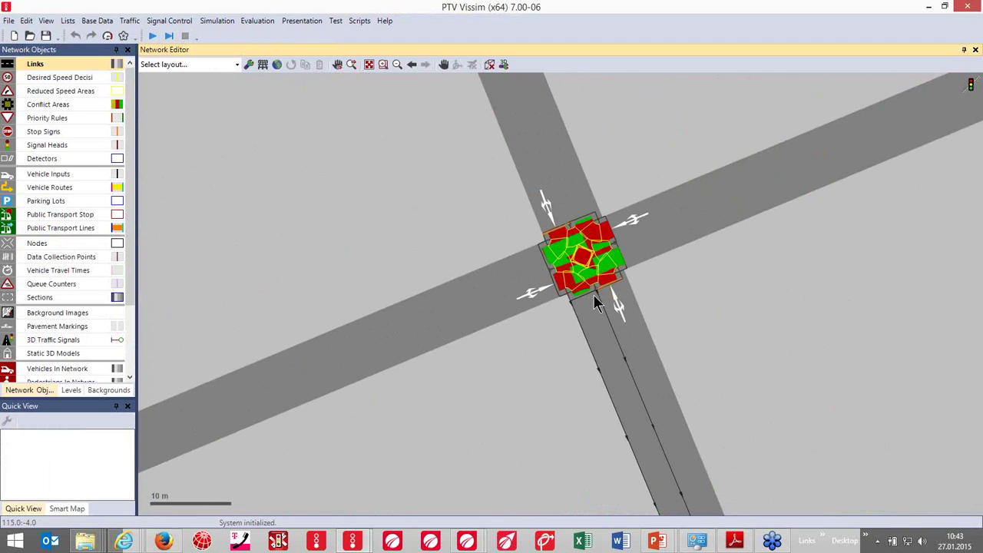
{"action": "scroll", "coordinate": [593, 294], "scroll_direction": "down", "scroll_amount": 3}
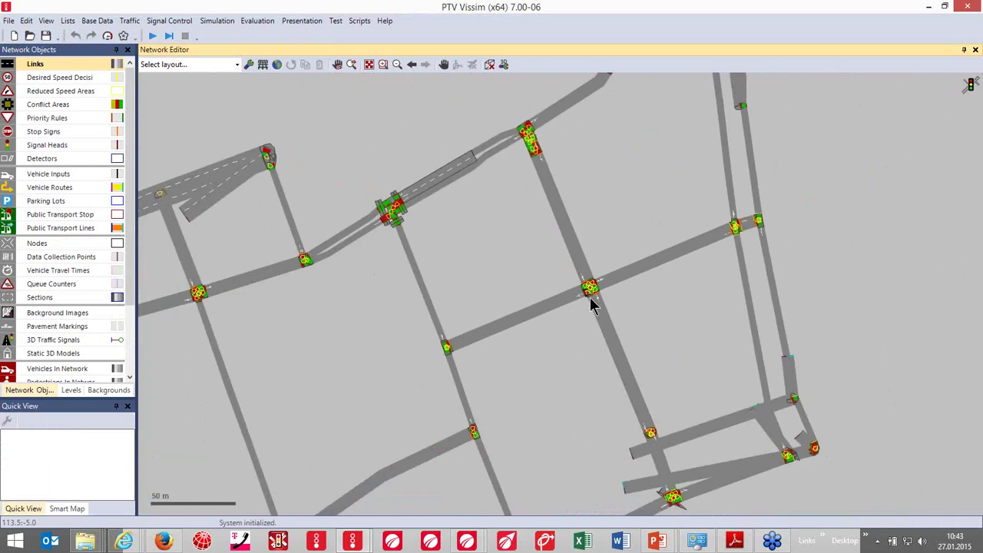
{"action": "scroll", "coordinate": [438, 268], "scroll_direction": "up", "scroll_amount": 3}
{"action": "scroll", "coordinate": [508, 281], "scroll_direction": "up", "scroll_amount": 1}
{"action": "scroll", "coordinate": [509, 281], "scroll_direction": "down", "scroll_amount": 2}
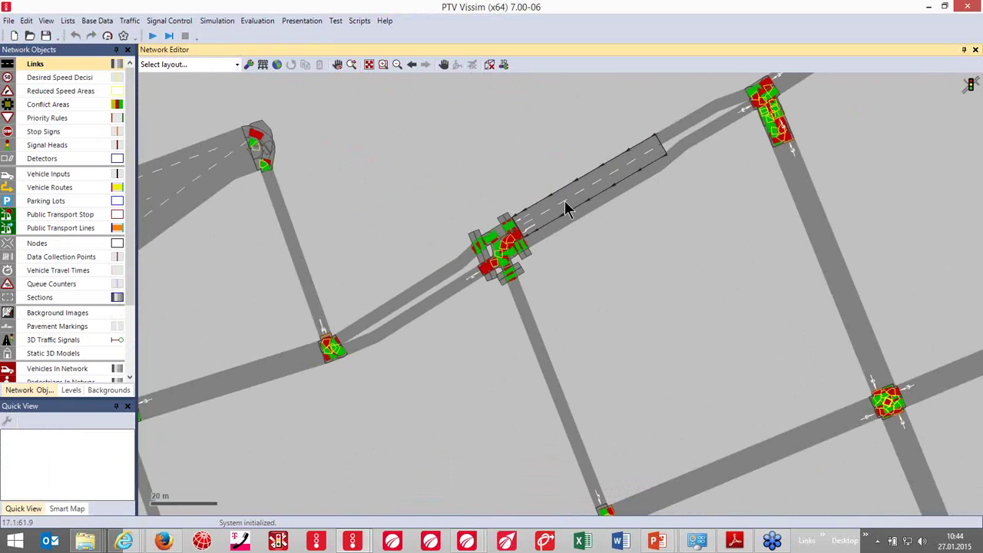
{"action": "left_click", "coordinate": [8, 108]}
{"action": "scroll", "coordinate": [464, 278], "scroll_direction": "up", "scroll_amount": 1}
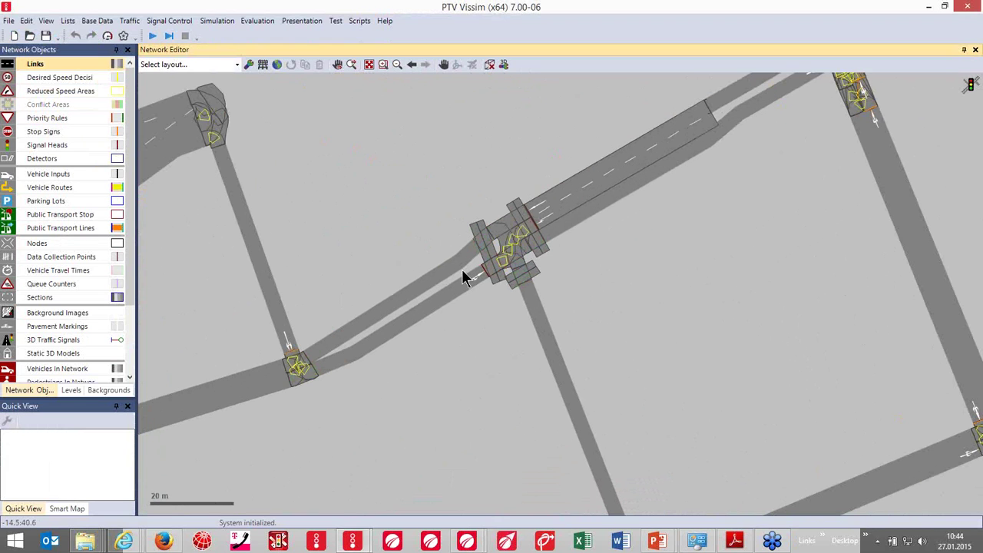
Step: Save the Vissim network as sample in the Files folder, replacing the existing file
{"action": "key", "text": "ctrl+shift+s"}
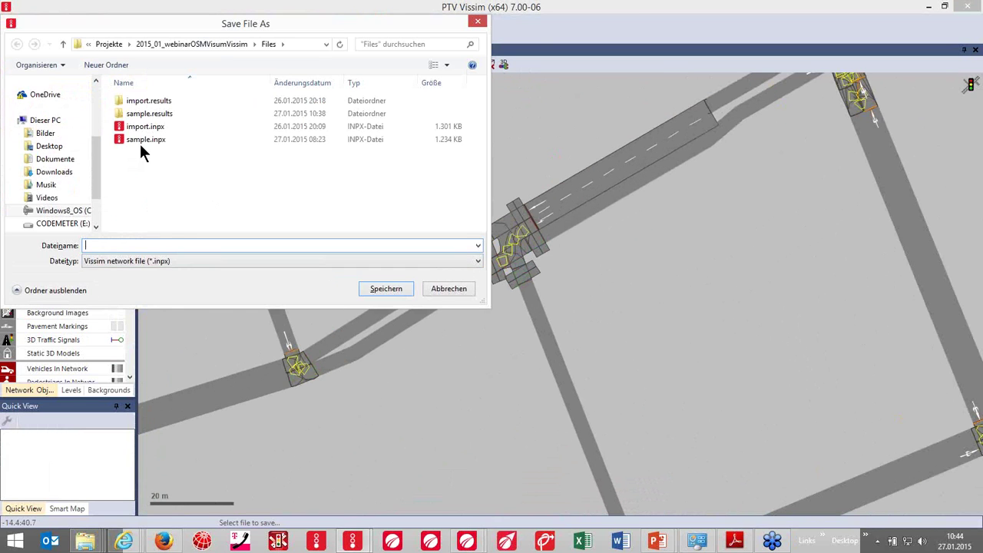
{"action": "type", "text": "sample"}
{"action": "key", "text": "Return"}
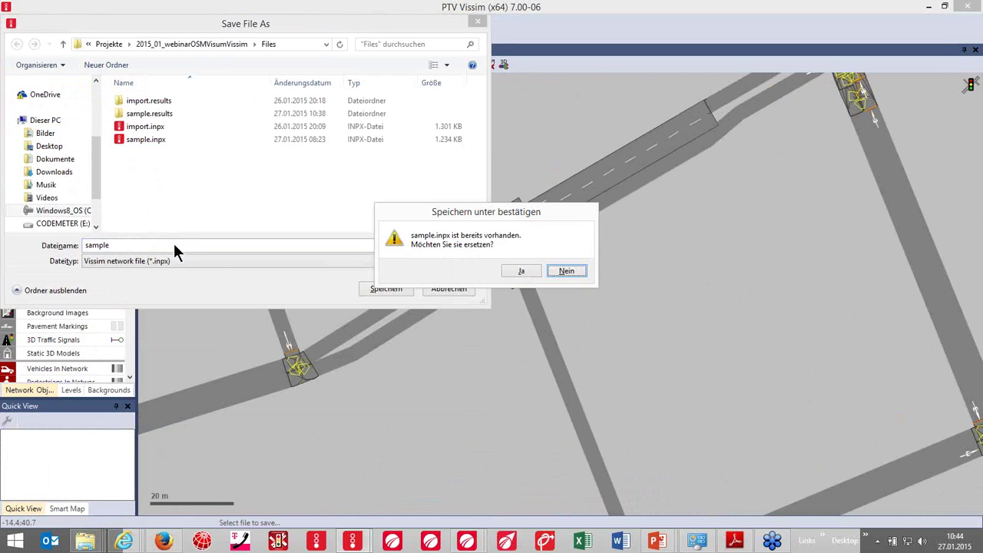
{"action": "left_click", "coordinate": [521, 272]}
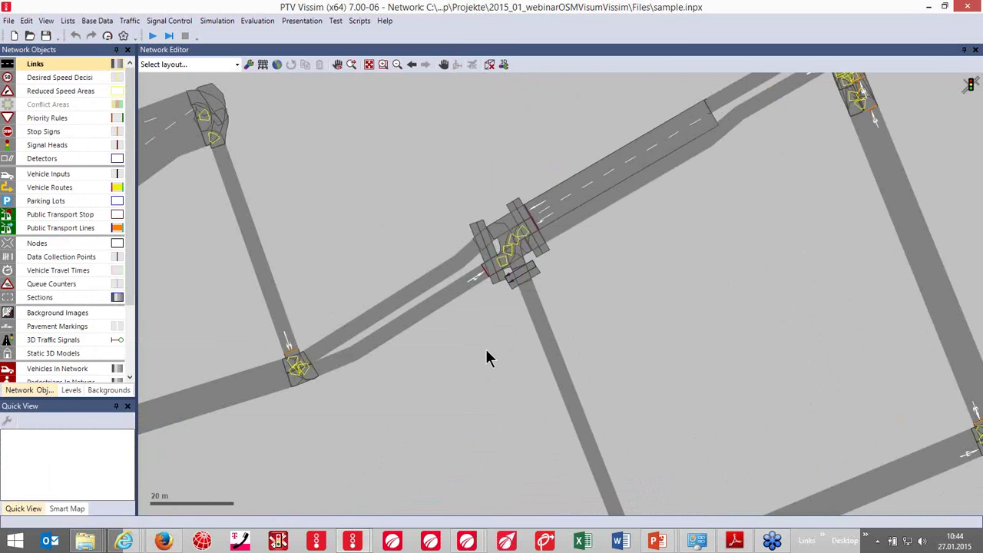
Step: Run the simulation, watch the traffic and signals at the signalized junction close up, and stop the run
{"action": "key", "text": "F5"}
{"action": "scroll", "coordinate": [490, 316], "scroll_direction": "up", "scroll_amount": 2}
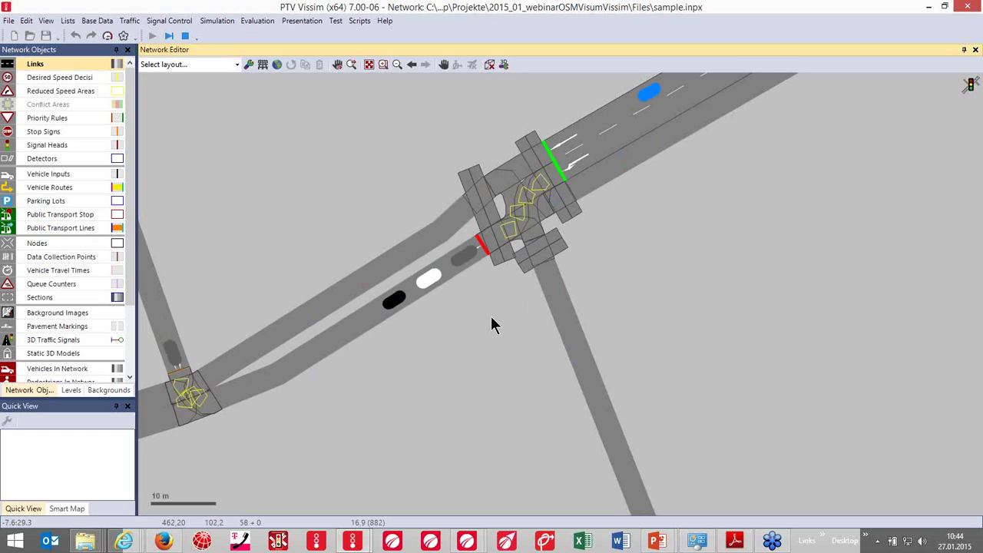
{"action": "key", "text": "Escape"}
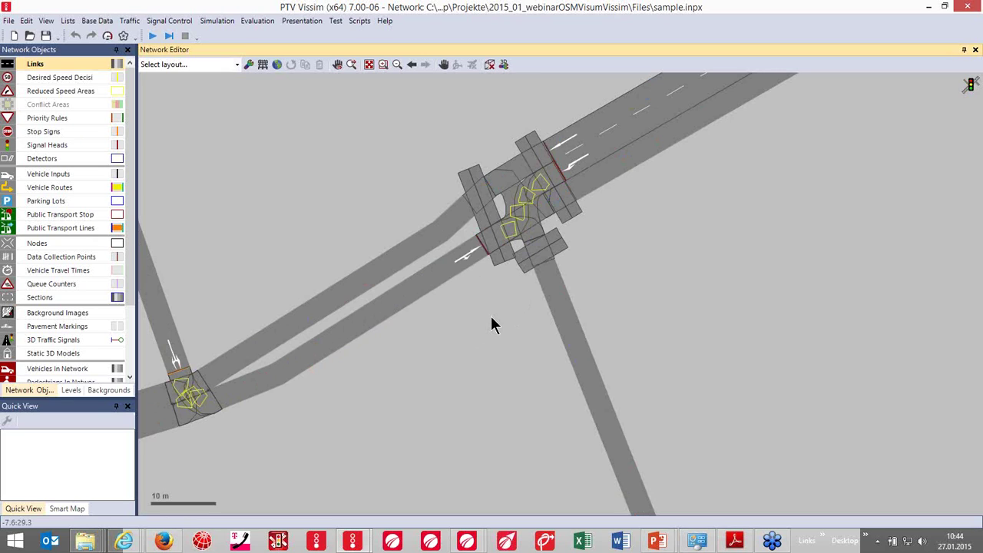
Step: Open the list of conflict areas and review the status of its entries
{"action": "scroll", "coordinate": [491, 317], "scroll_direction": "down", "scroll_amount": 6}
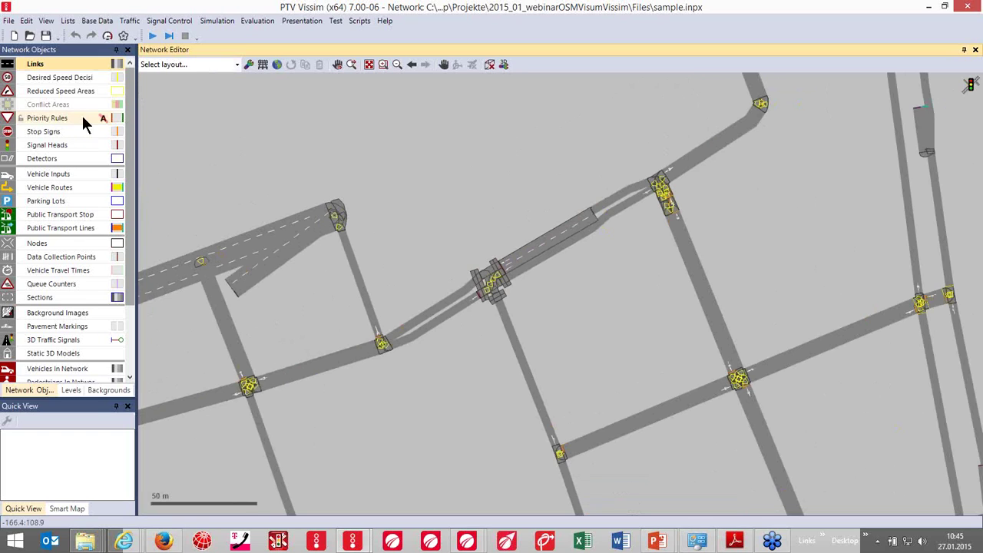
{"action": "right_click", "coordinate": [63, 106]}
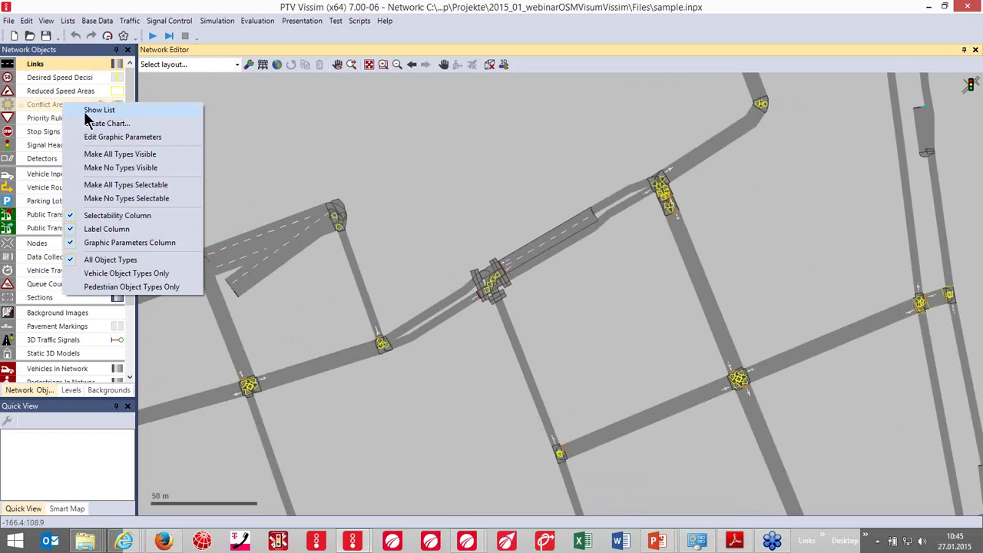
{"action": "left_click", "coordinate": [90, 110]}
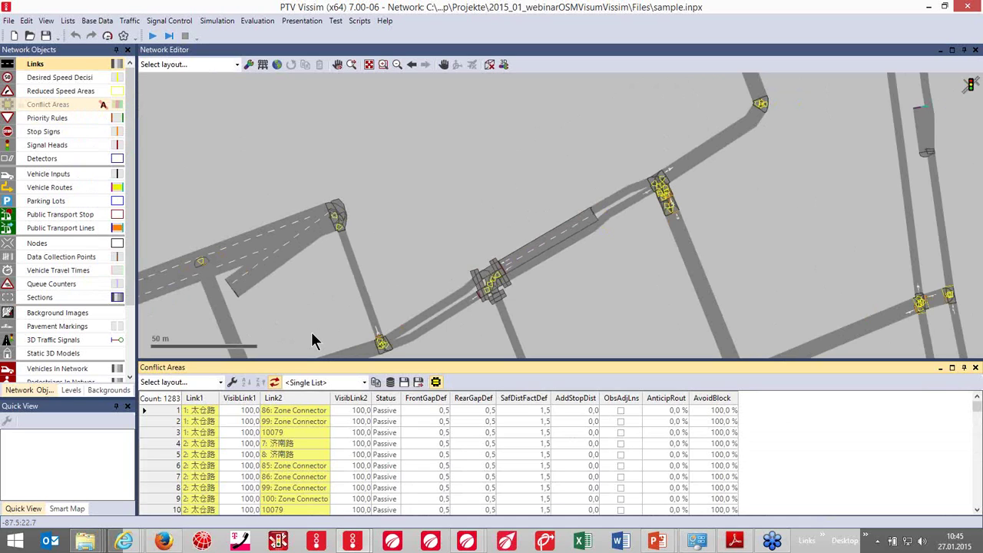
{"action": "left_click", "coordinate": [675, 435]}
{"action": "scroll", "coordinate": [635, 455], "scroll_direction": "down", "scroll_amount": 10}
{"action": "scroll", "coordinate": [635, 455], "scroll_direction": "down", "scroll_amount": 20}
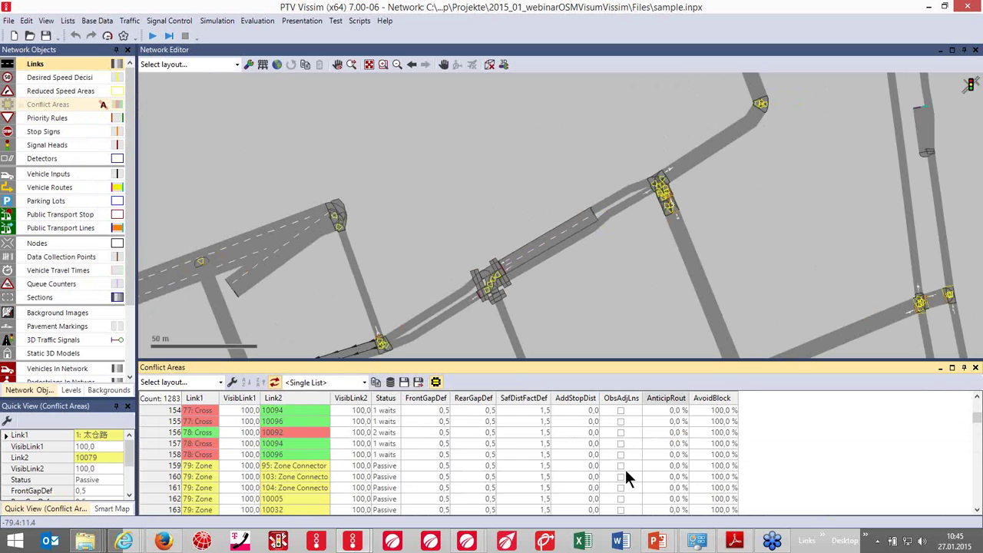
{"action": "scroll", "coordinate": [626, 472], "scroll_direction": "up", "scroll_amount": 1}
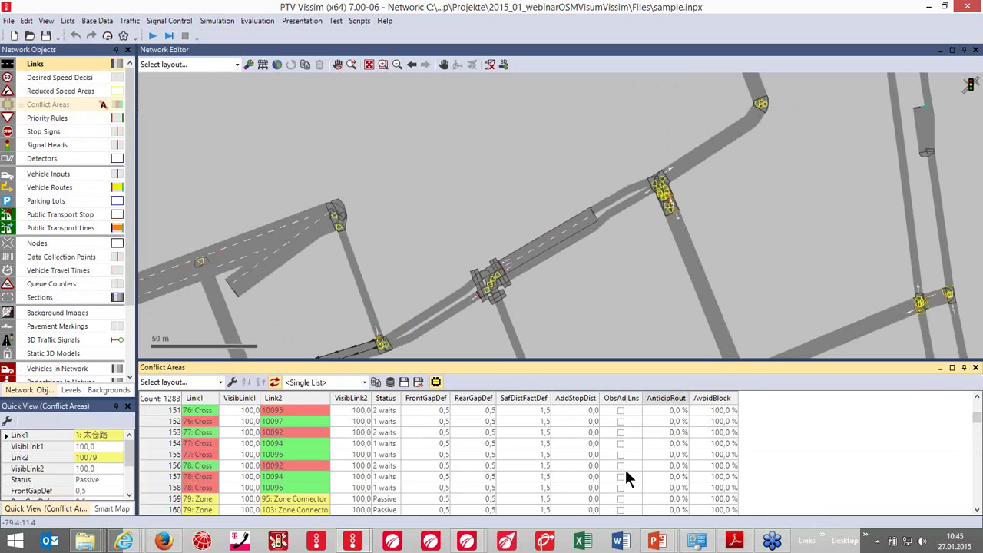
Step: Open the list of static vehicle routing decisions and review their zones and links
{"action": "right_click", "coordinate": [69, 187]}
{"action": "mouse_move", "coordinate": [107, 197]}
{"action": "left_click", "coordinate": [238, 207]}
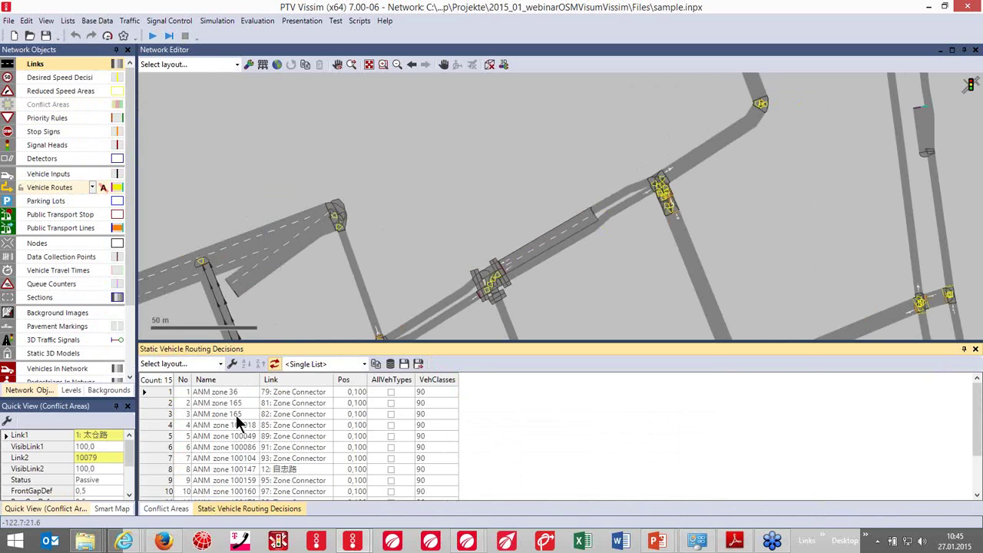
{"action": "left_click", "coordinate": [317, 423]}
{"action": "scroll", "coordinate": [318, 428], "scroll_direction": "down", "scroll_amount": 2}
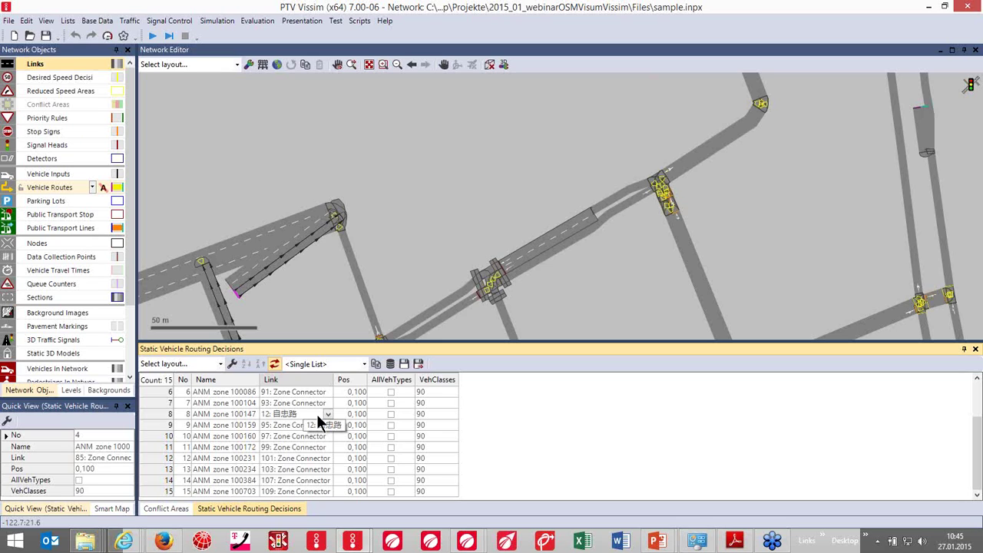
Step: Switch to the PowerPoint slide summarizing the quick network setup with PTV Visum and PTV Vissim
{"action": "mouse_move", "coordinate": [661, 542]}
{"action": "left_click", "coordinate": [726, 473]}
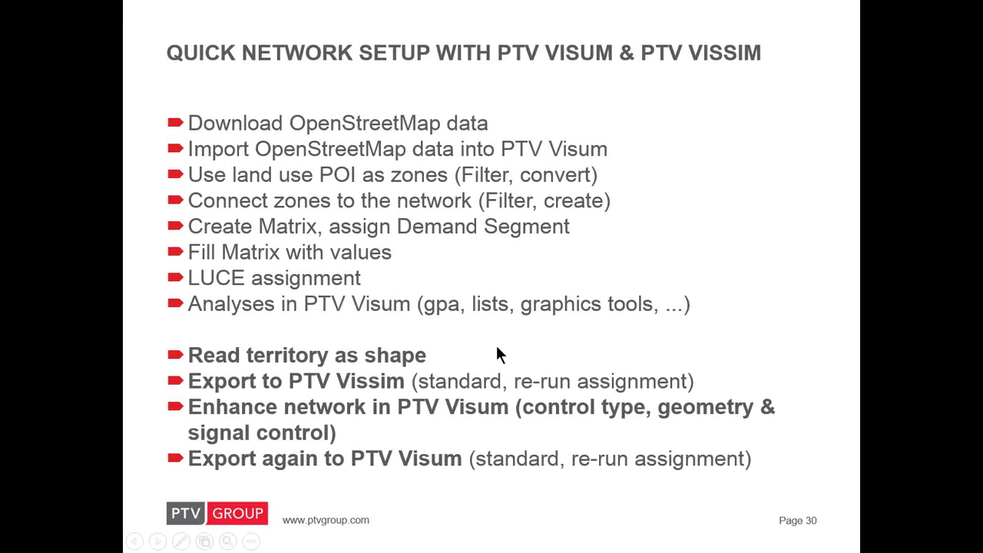